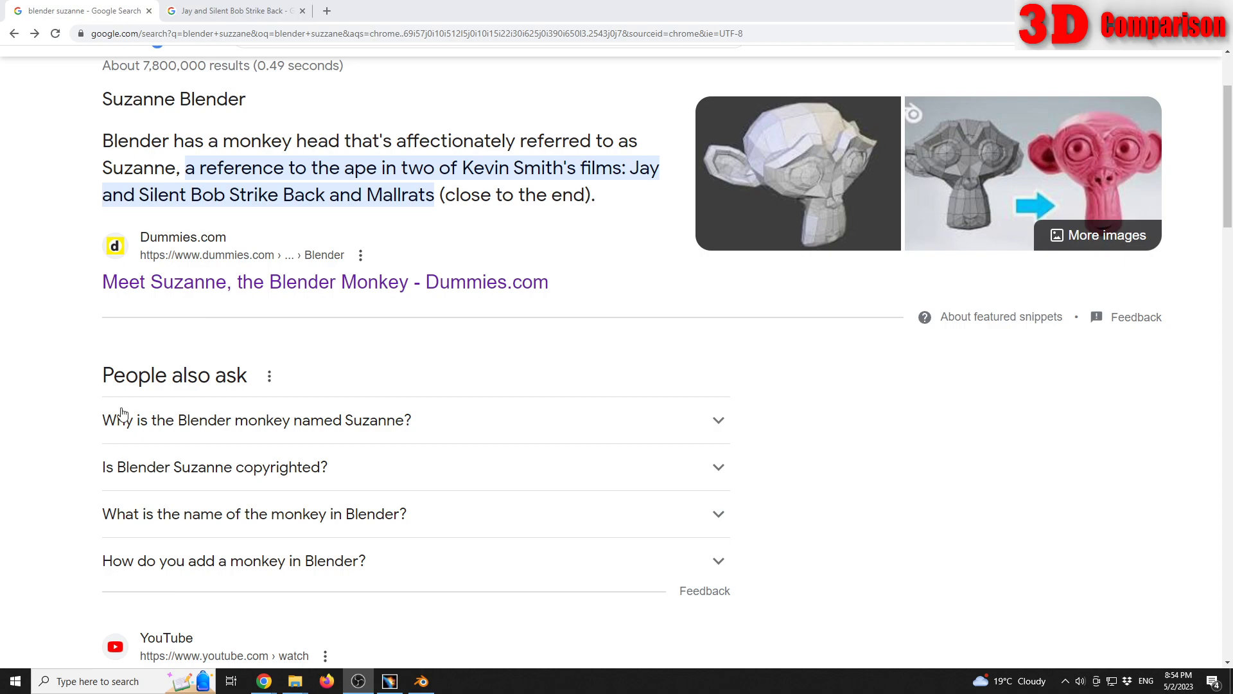
{"action": "scroll", "coordinate": [180, 379], "scroll_direction": "up", "scroll_amount": 1}
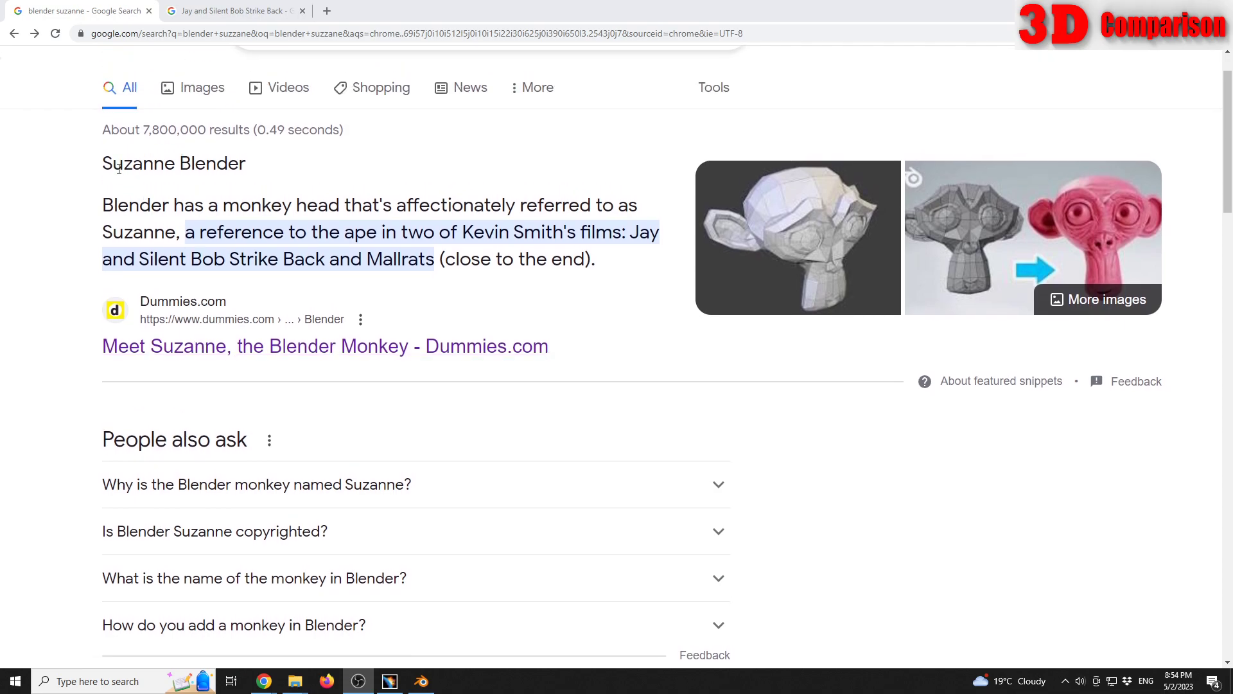
{"action": "left_click_drag", "start_coordinate": [112, 164], "coordinate": [240, 168]}
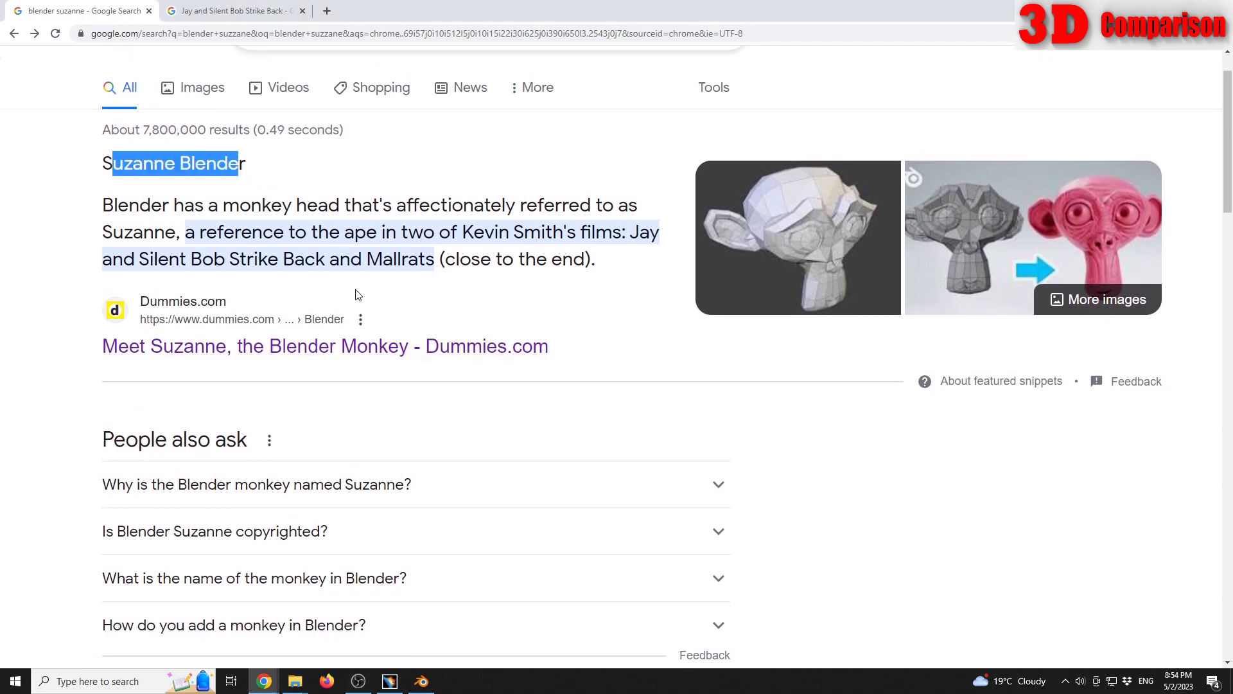
Switch to Blender, add a Monkey mesh at the origin and clear the selection.
{"action": "left_click", "coordinate": [421, 681]}
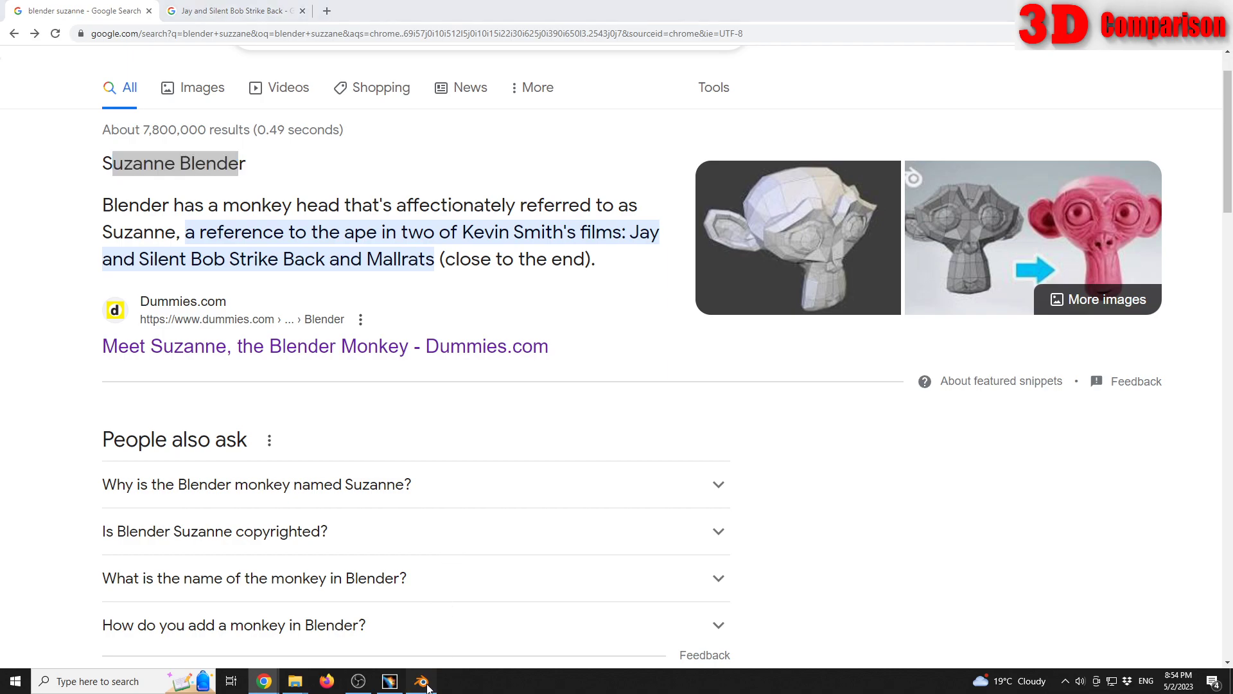
{"action": "key", "text": "shift+a"}
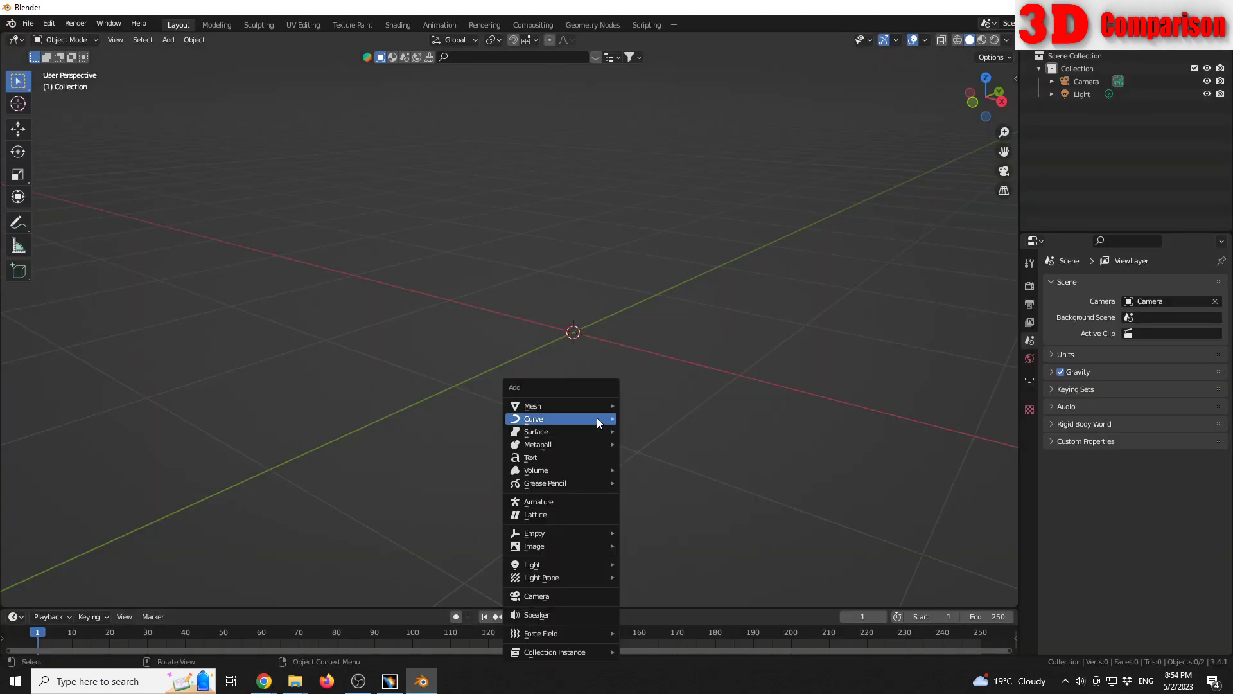
{"action": "mouse_move", "coordinate": [593, 406]}
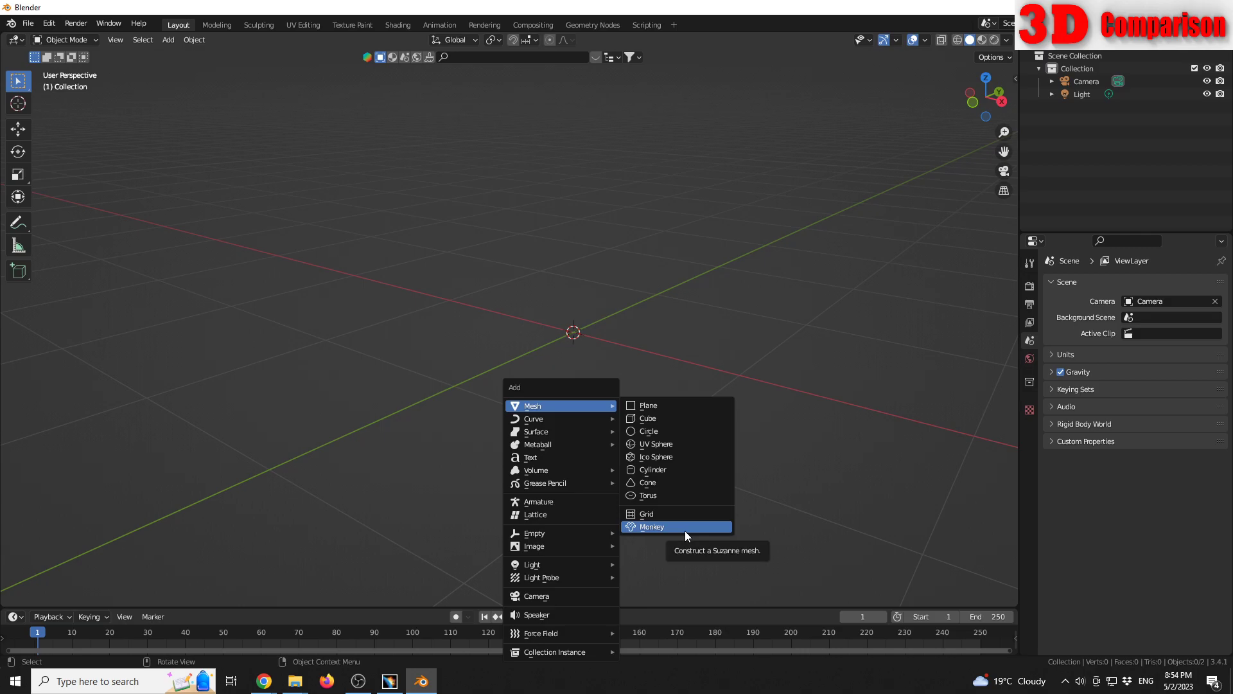
{"action": "left_click", "coordinate": [668, 526]}
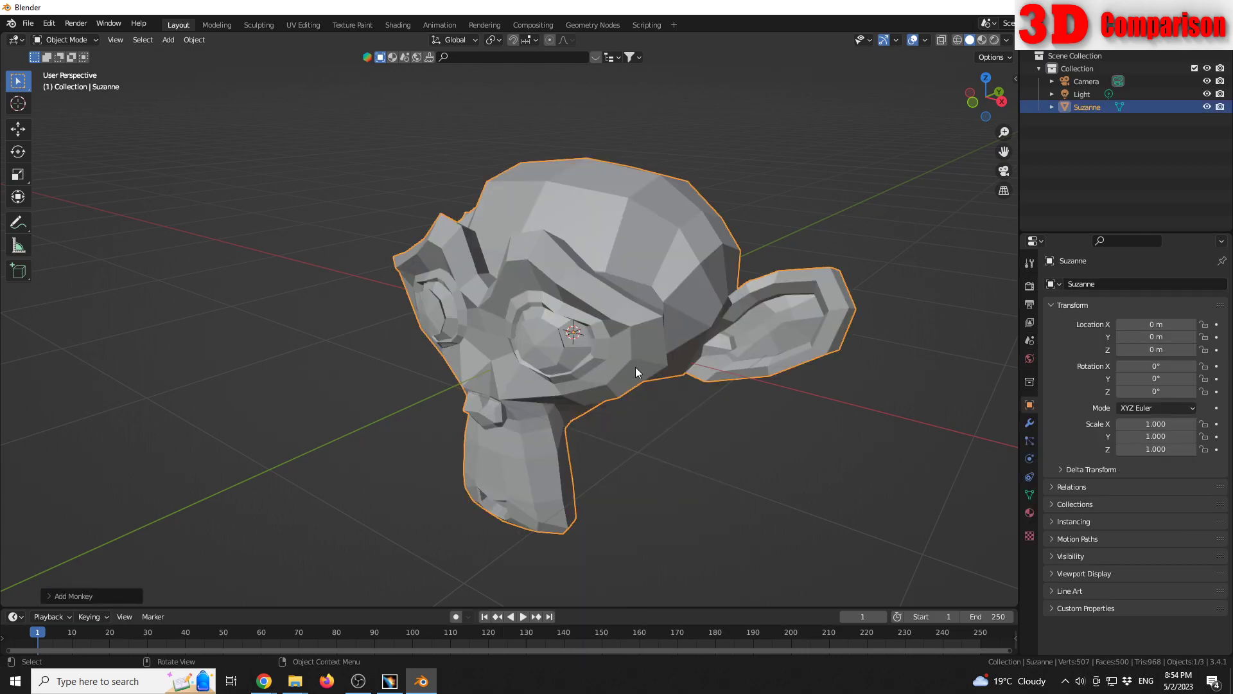
{"action": "key", "text": "alt+a"}
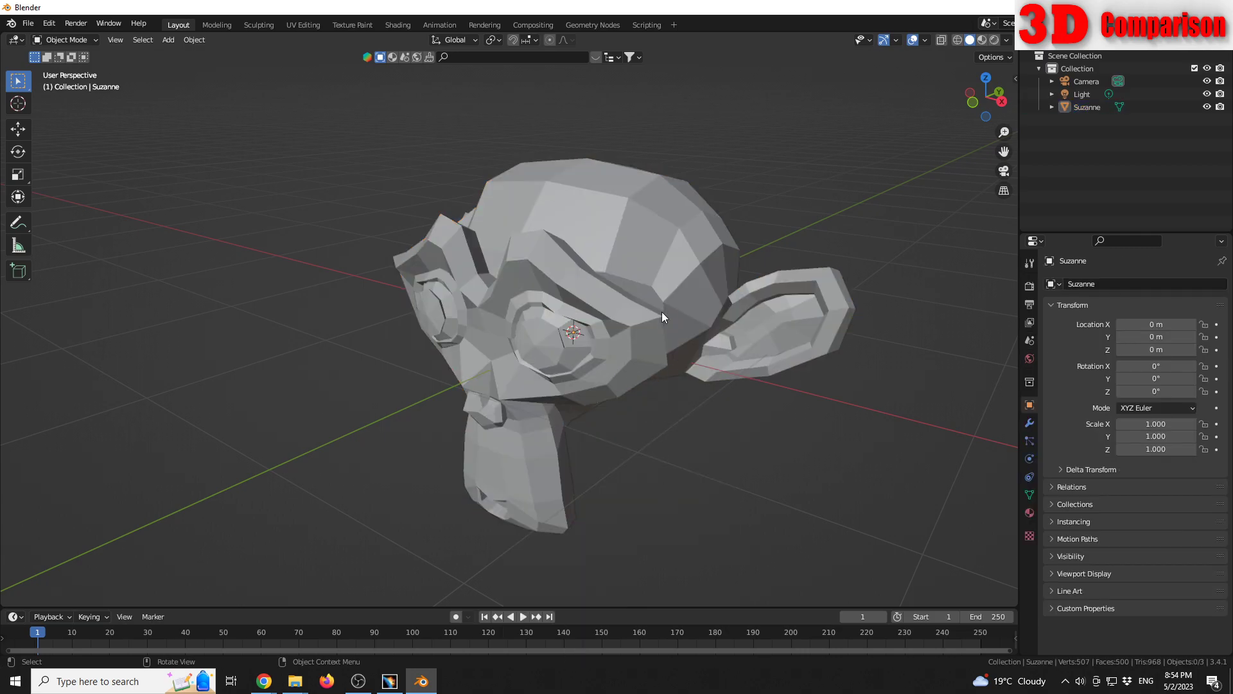
Export the Suzanne mesh to the Desktop as a Wavefront OBJ file named monkeyhead.
{"action": "left_click", "coordinate": [1092, 108]}
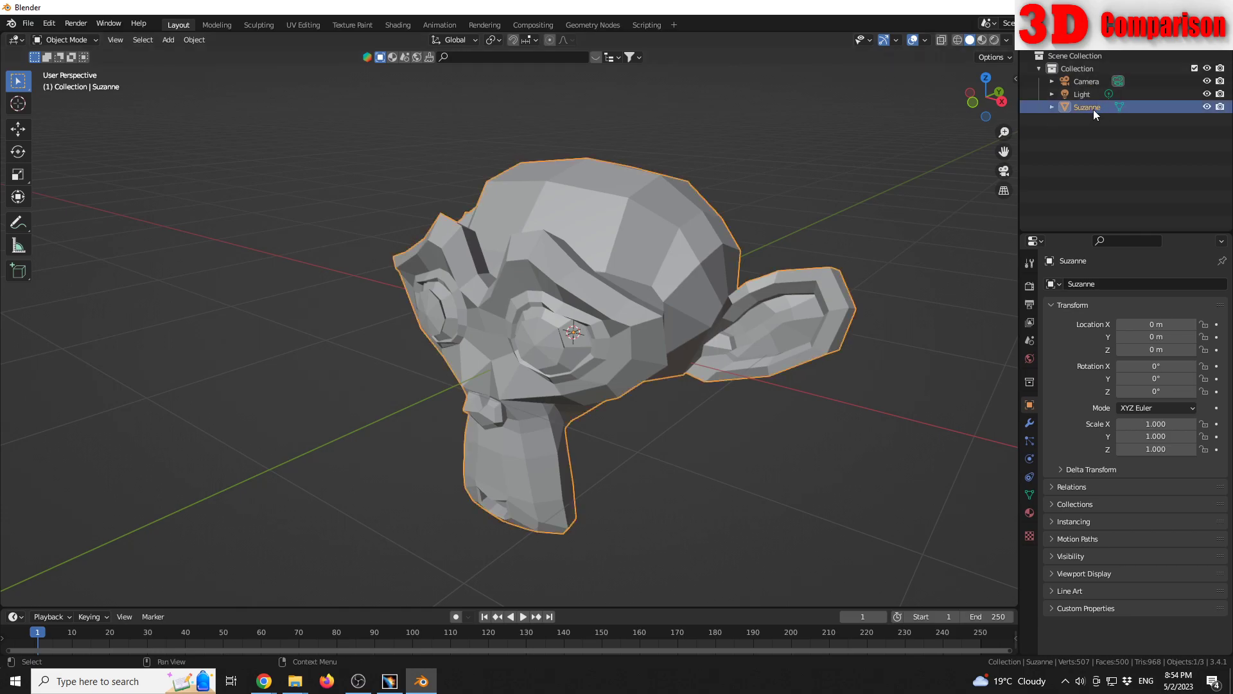
{"action": "left_click", "coordinate": [32, 23]}
{"action": "mouse_move", "coordinate": [80, 210]}
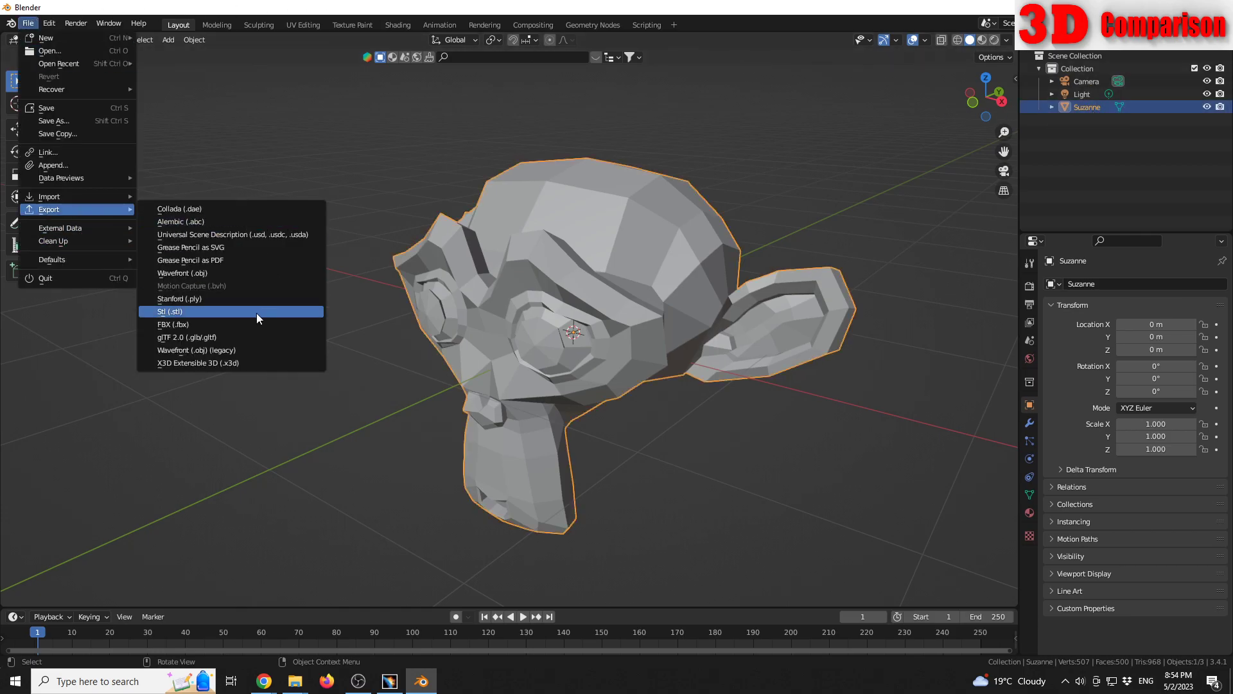
{"action": "left_click", "coordinate": [238, 272]}
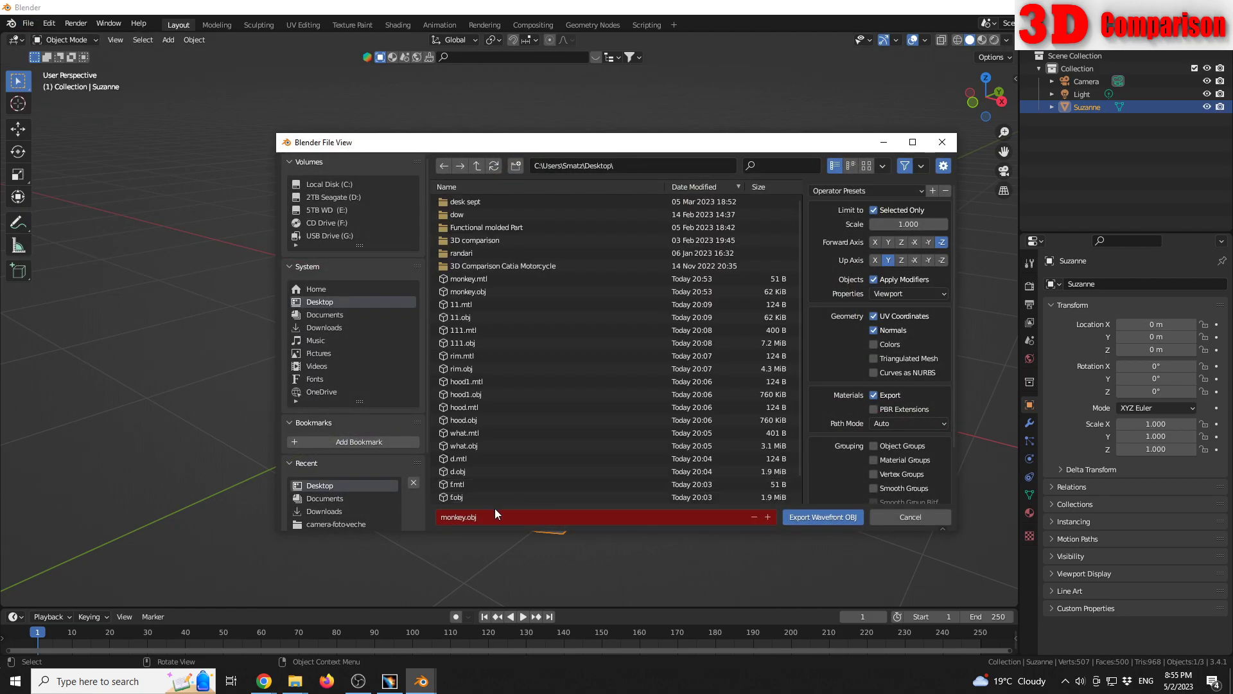
{"action": "type", "text": "mo"}
{"action": "left_click", "coordinate": [823, 518]}
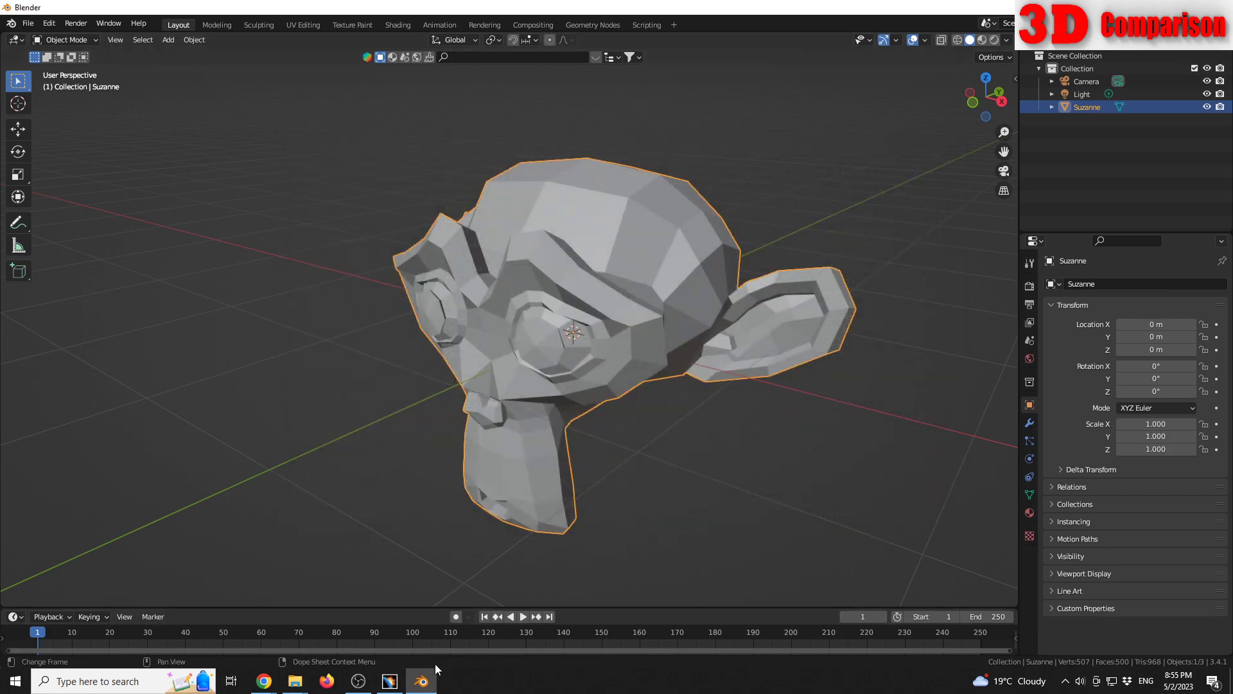
Switch to CATIA V5 and create a new part named Part1 in the Imagine & Shape workbench.
{"action": "left_click", "coordinate": [404, 683]}
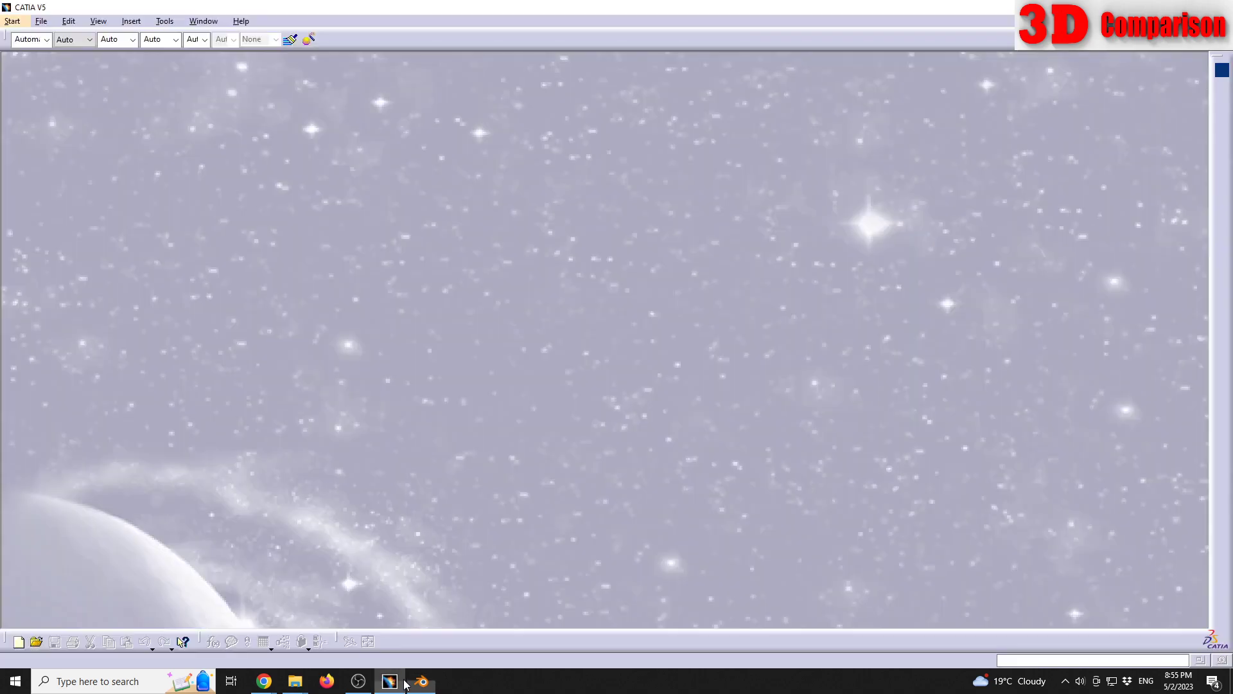
{"action": "left_click", "coordinate": [25, 26]}
{"action": "mouse_move", "coordinate": [40, 64]}
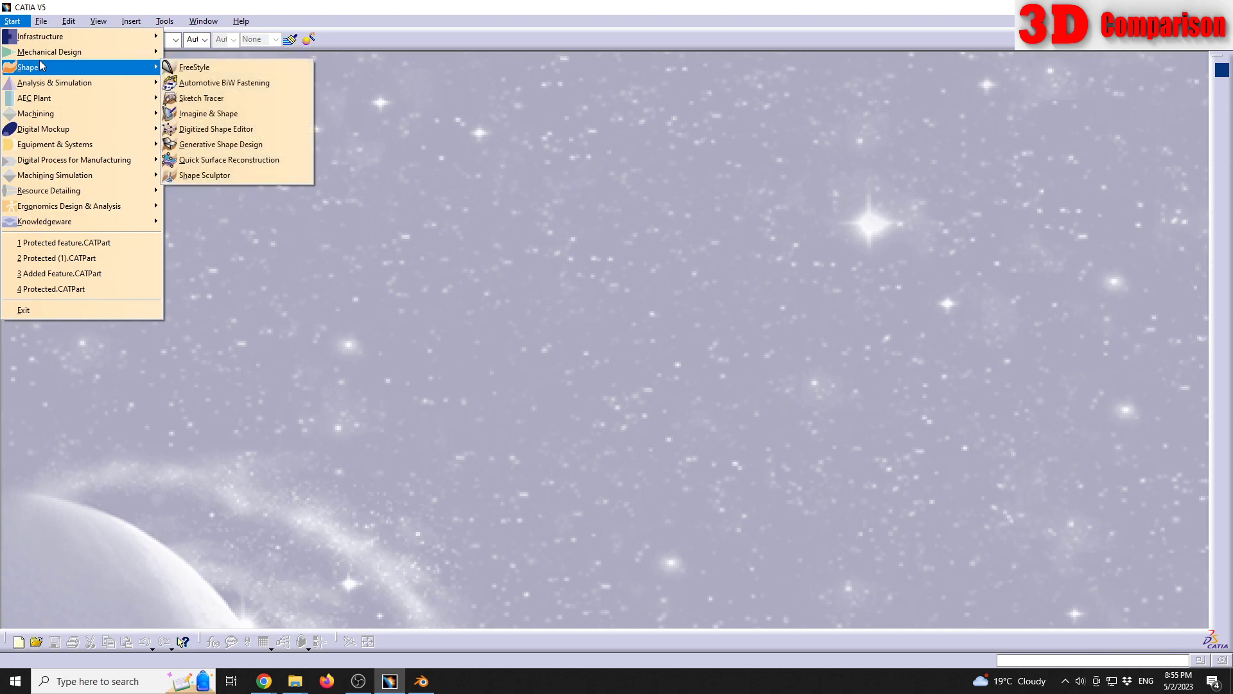
{"action": "left_click", "coordinate": [219, 113]}
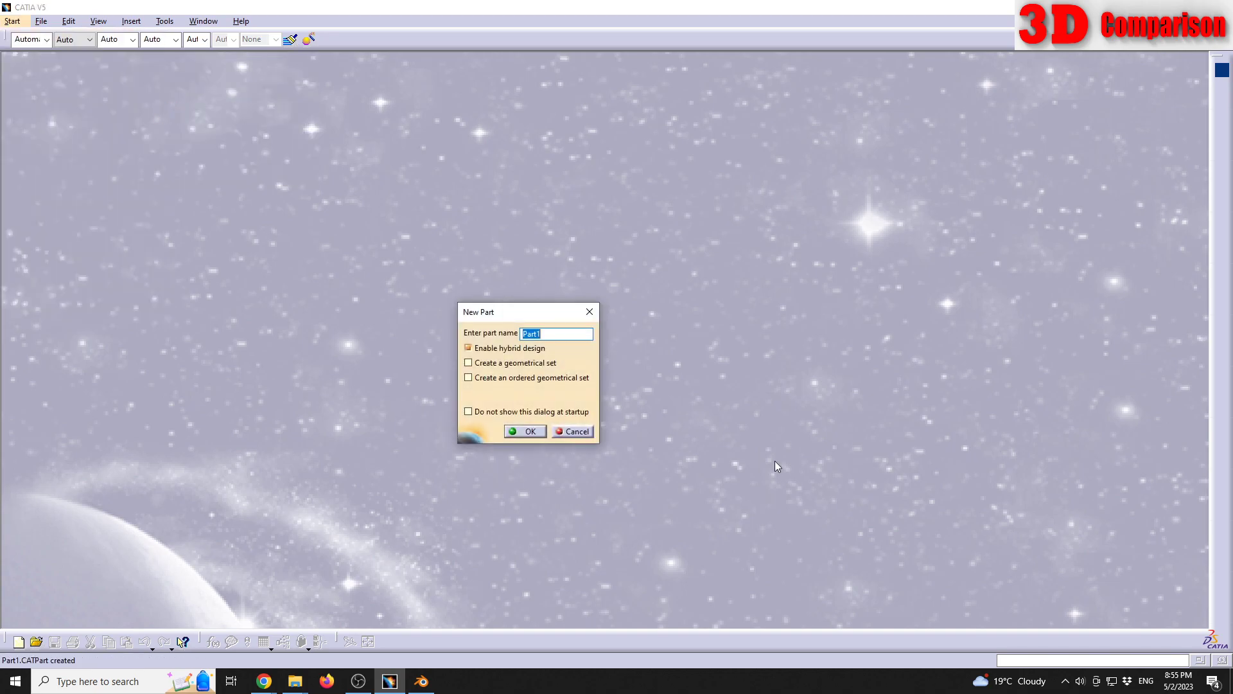
{"action": "left_click", "coordinate": [528, 431]}
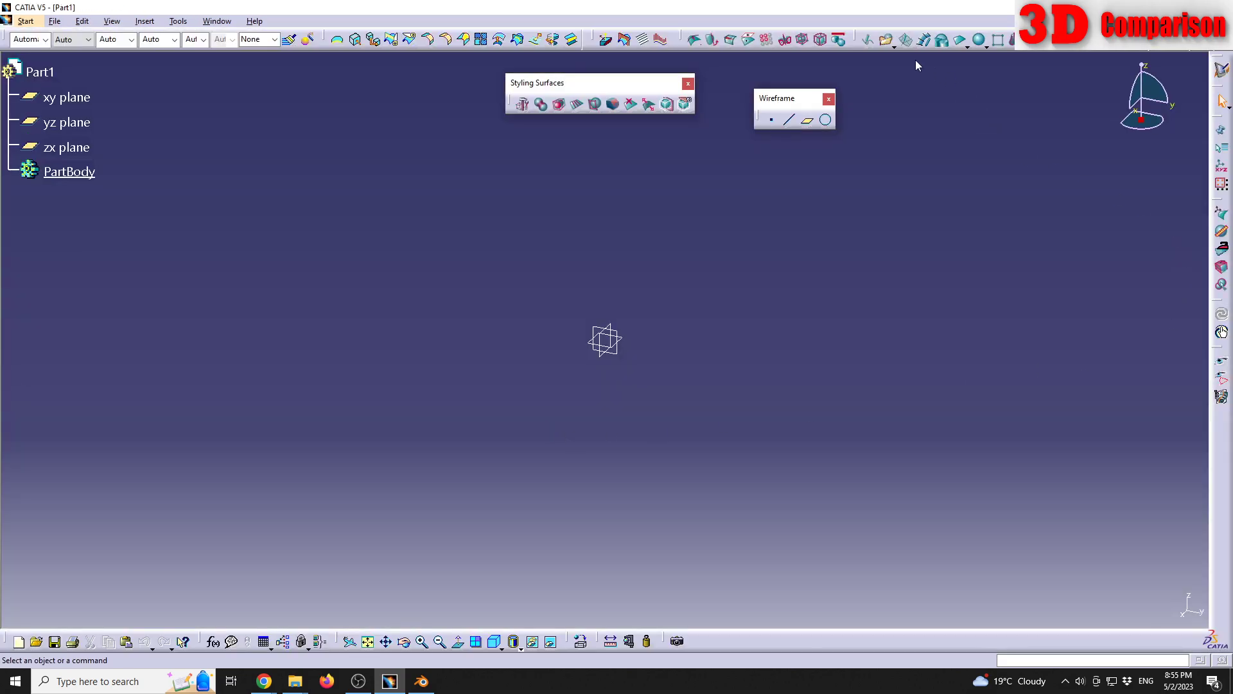
Import the monkeyhead OBJ file from the Desktop and apply the imported surfaces on leaving the command.
{"action": "left_click", "coordinate": [888, 41]}
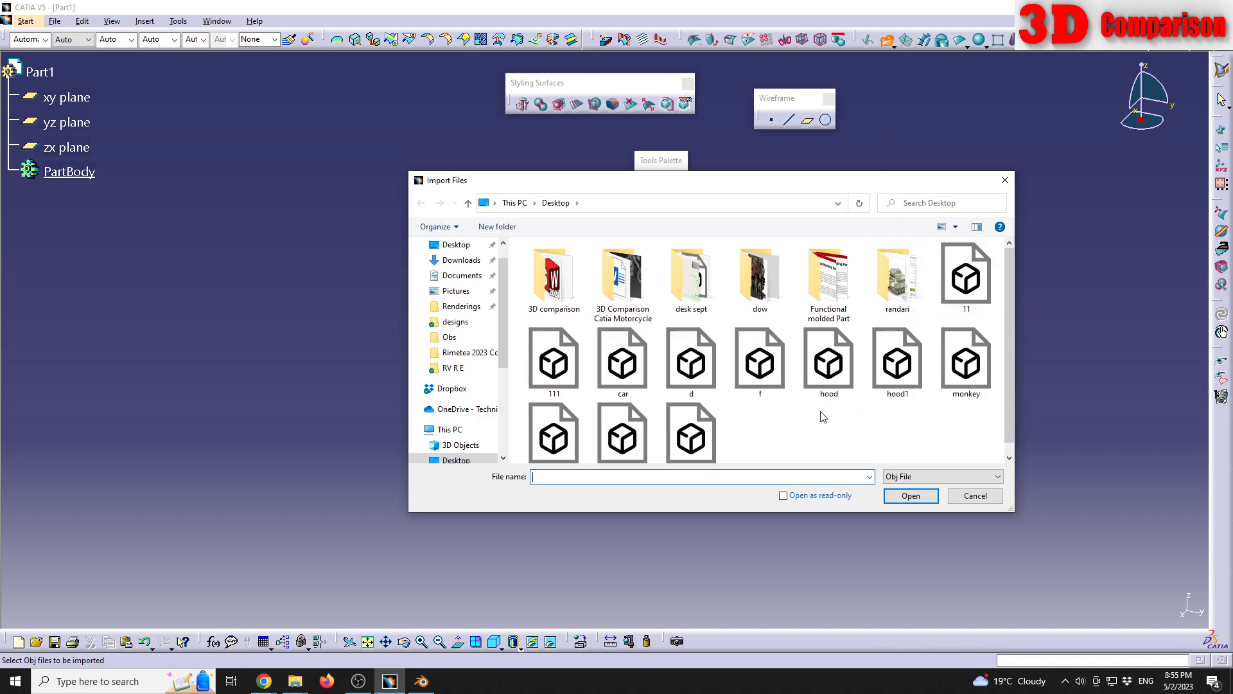
{"action": "scroll", "coordinate": [819, 417], "scroll_direction": "down", "scroll_amount": 1}
{"action": "left_click", "coordinate": [558, 429]}
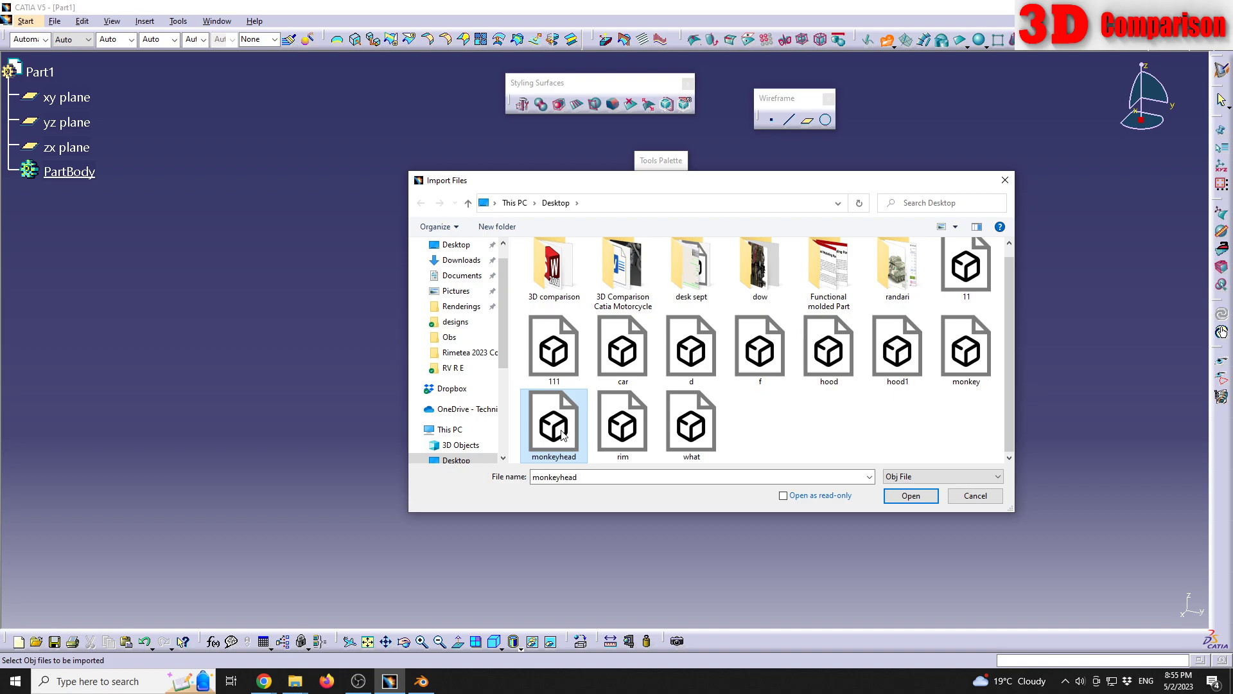
{"action": "double_click", "coordinate": [557, 429]}
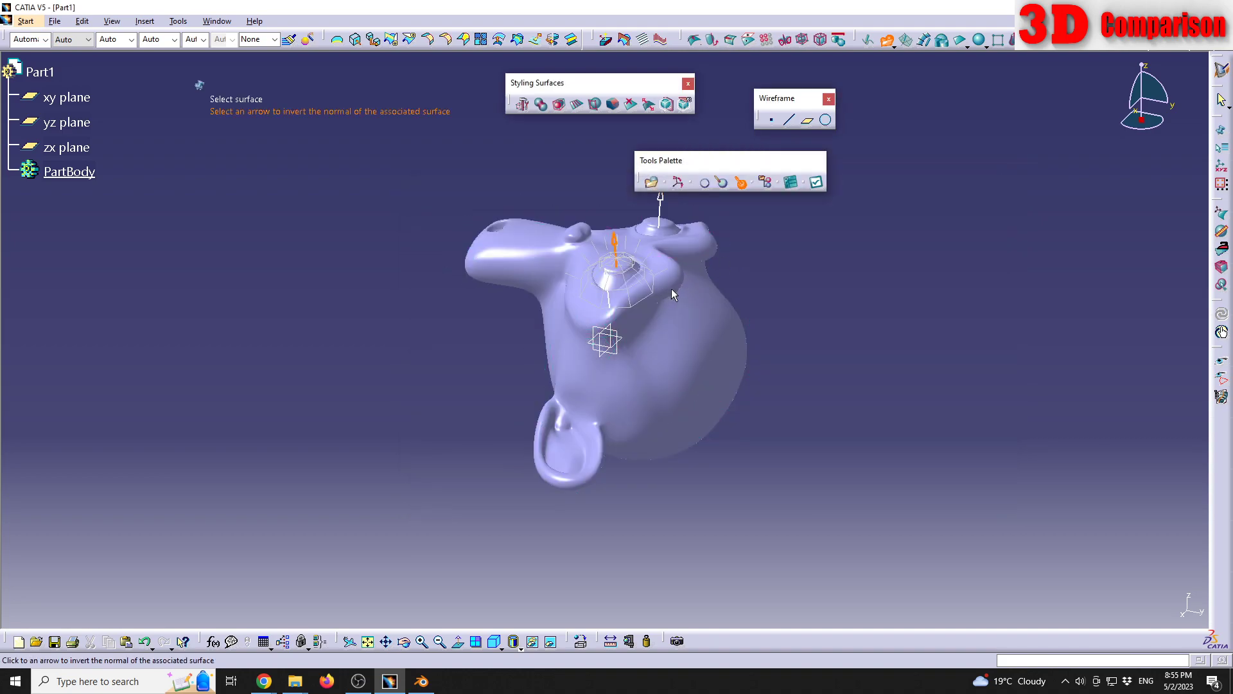
{"action": "middle_click_drag", "start_coordinate": [717, 347], "coordinate": [830, 305]}
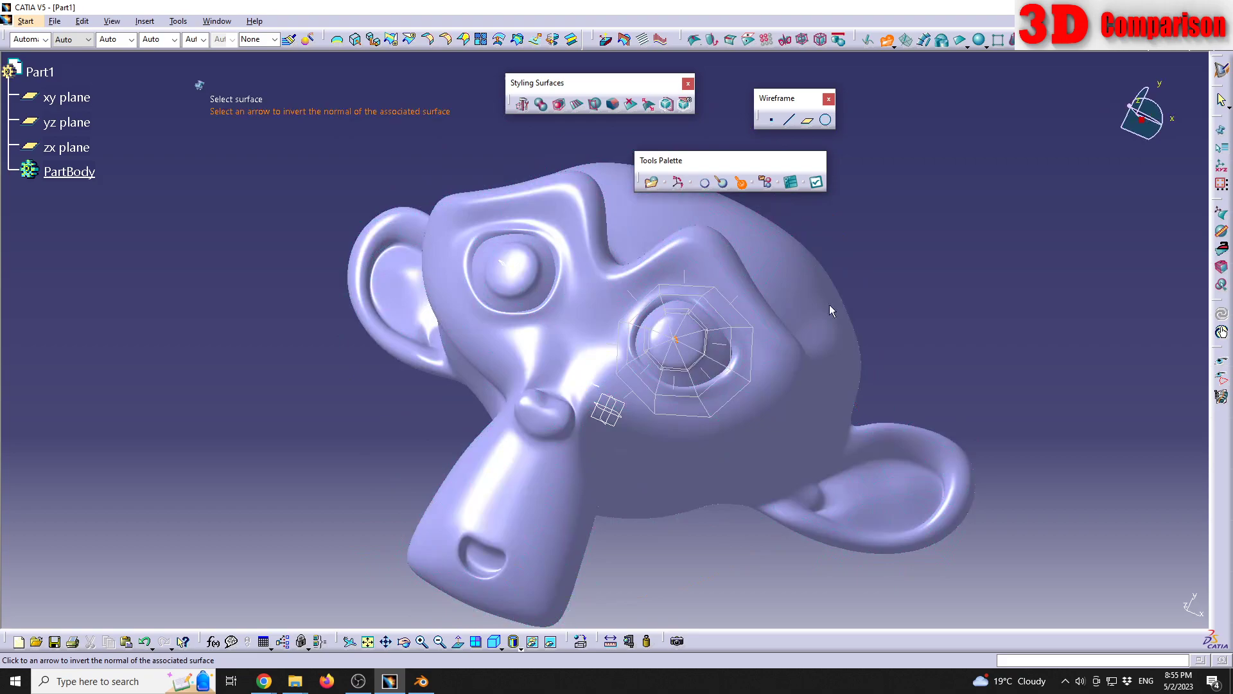
{"action": "key", "text": "Escape"}
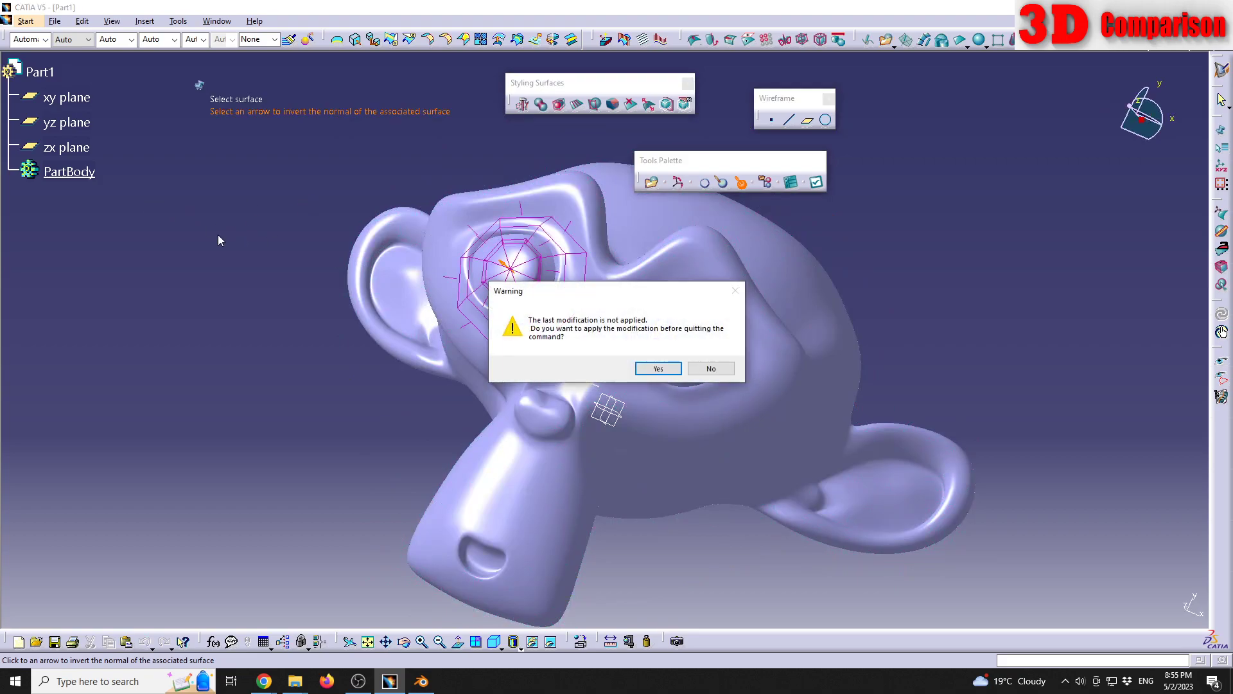
{"action": "left_click", "coordinate": [658, 370]}
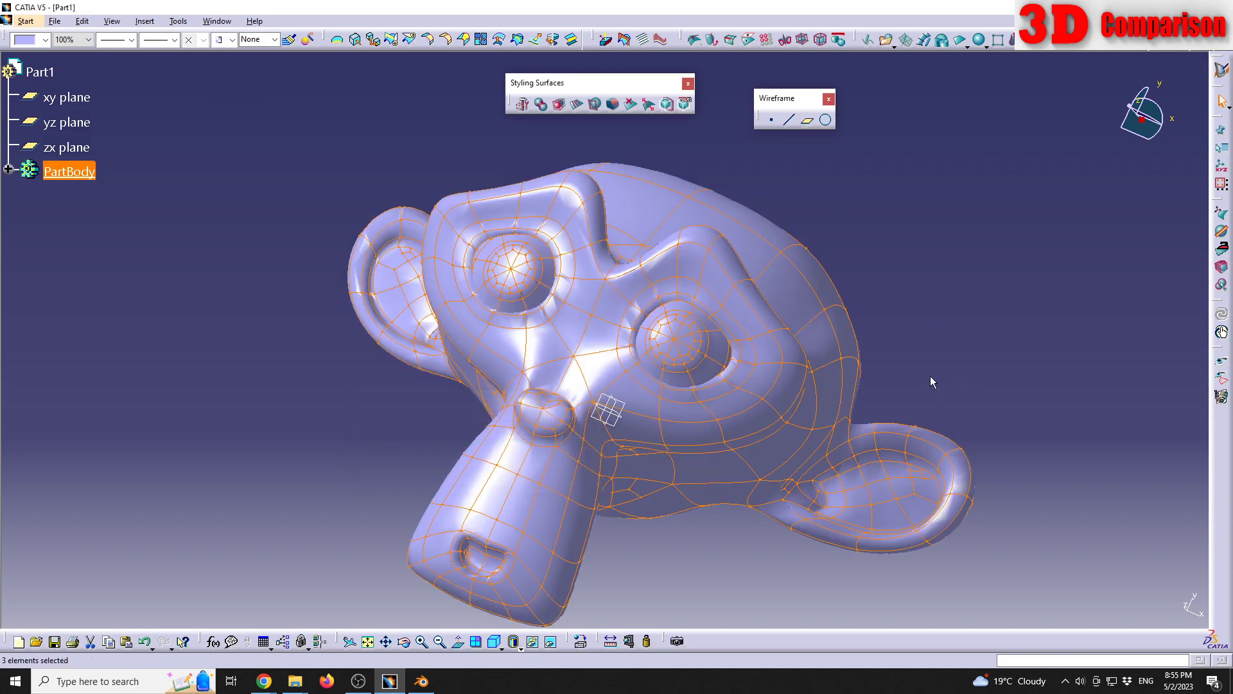
Expand PartBody and highlight its surfaces one by one to see which part of the monkey head each covers.
{"action": "middle_click_drag", "start_coordinate": [860, 258], "coordinate": [705, 229]}
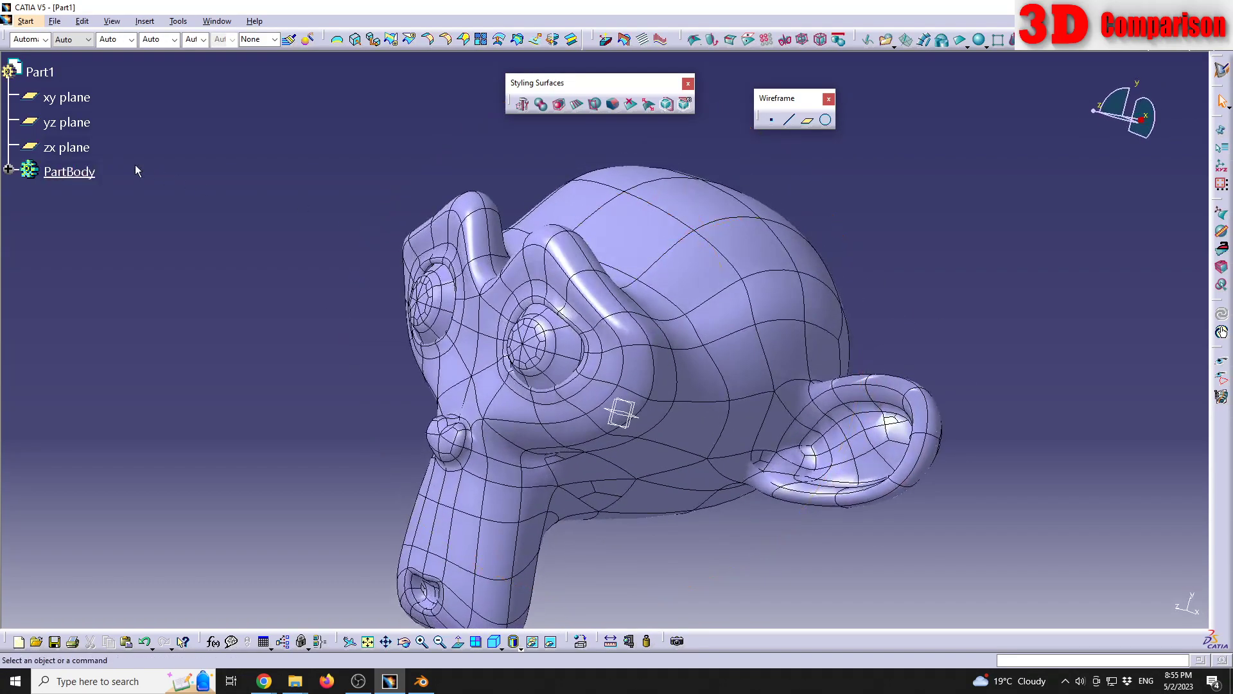
{"action": "left_click", "coordinate": [9, 169]}
{"action": "left_click", "coordinate": [103, 199]}
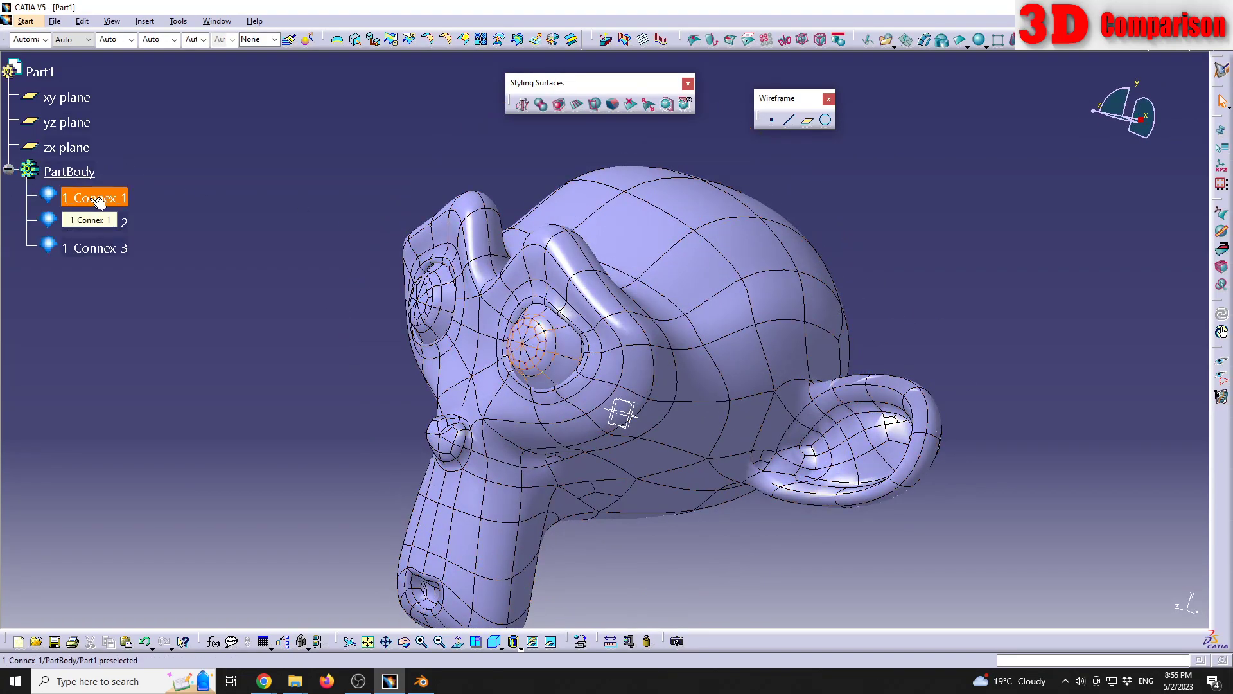
{"action": "left_click", "coordinate": [118, 250]}
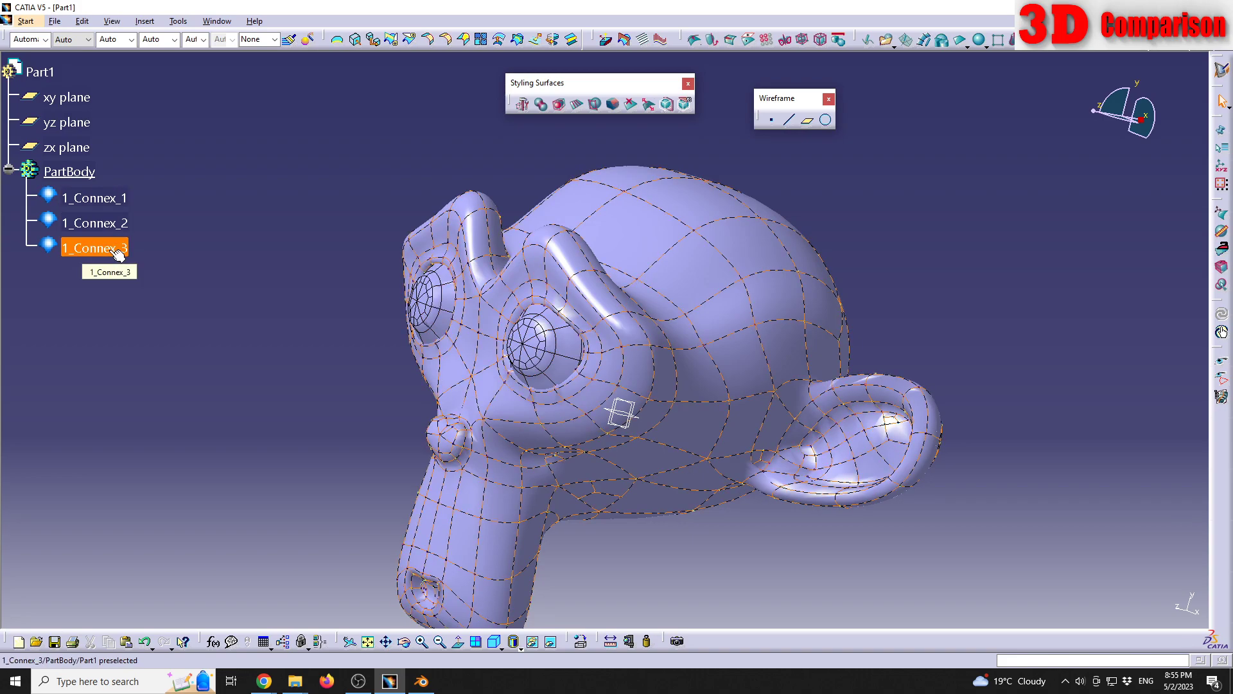
{"action": "left_click", "coordinate": [120, 198]}
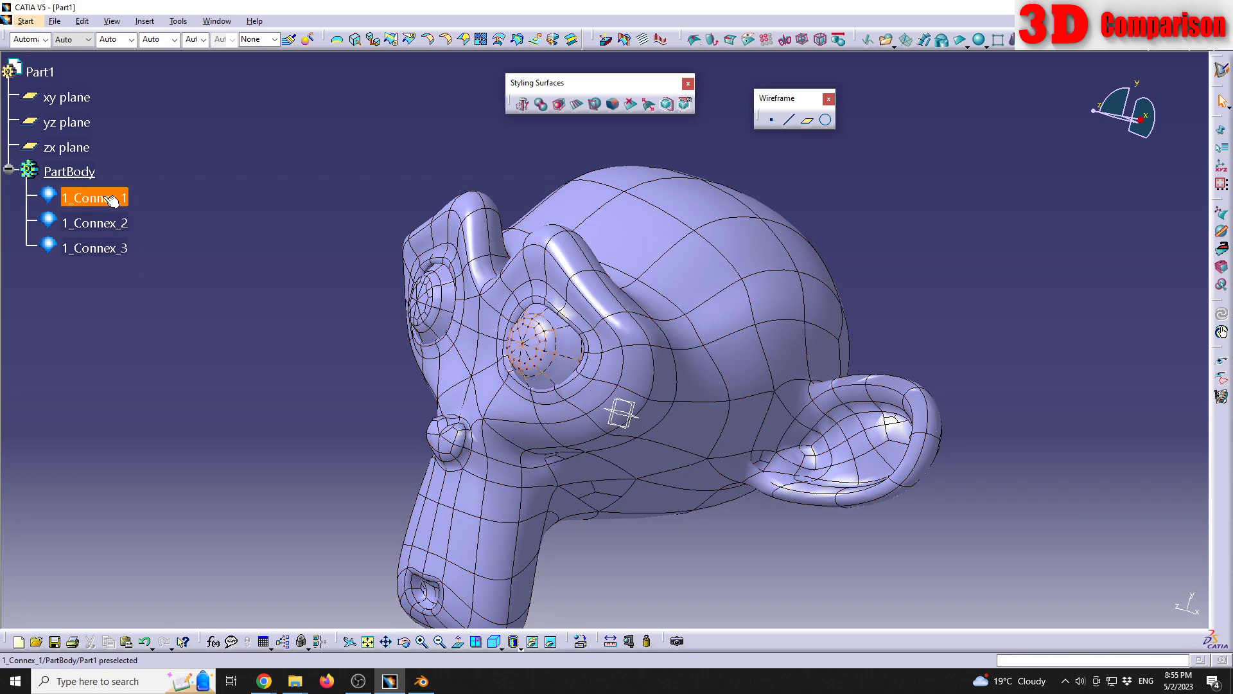
{"action": "left_click", "coordinate": [120, 222]}
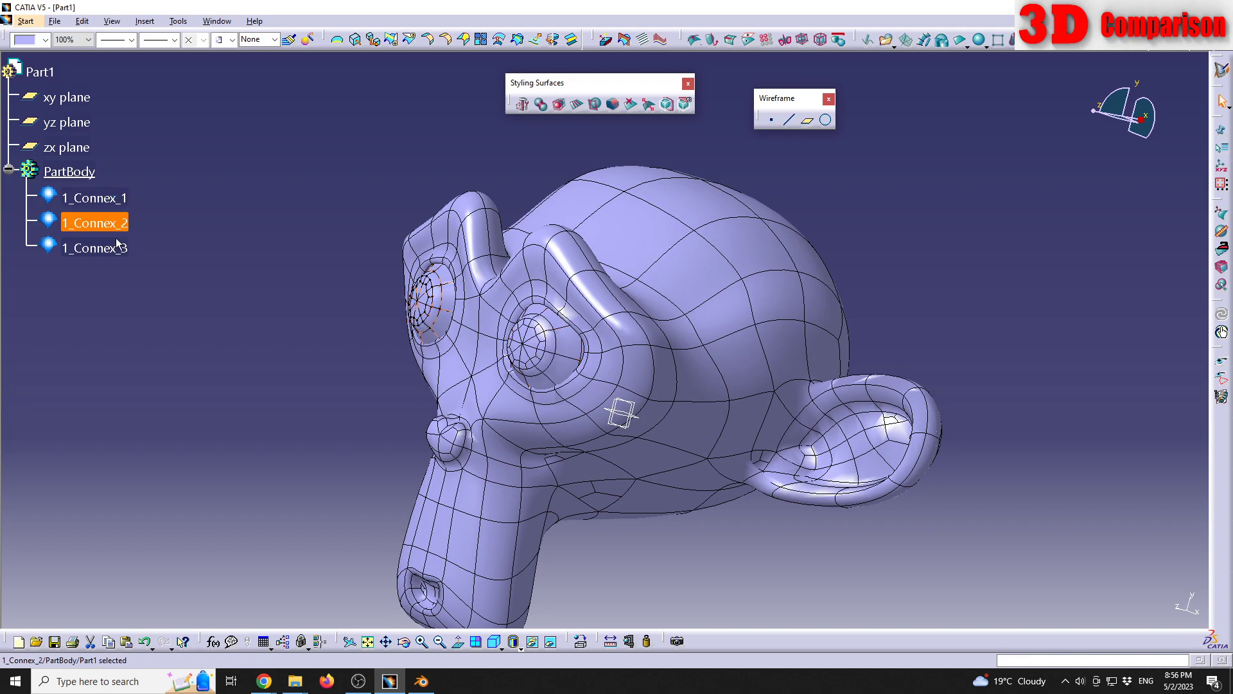
Try to move an edge on top of the head by modifying the 1_Connex_3 surface with edge selection.
{"action": "double_click", "coordinate": [116, 248]}
{"action": "middle_click_drag", "start_coordinate": [574, 334], "coordinate": [627, 408]}
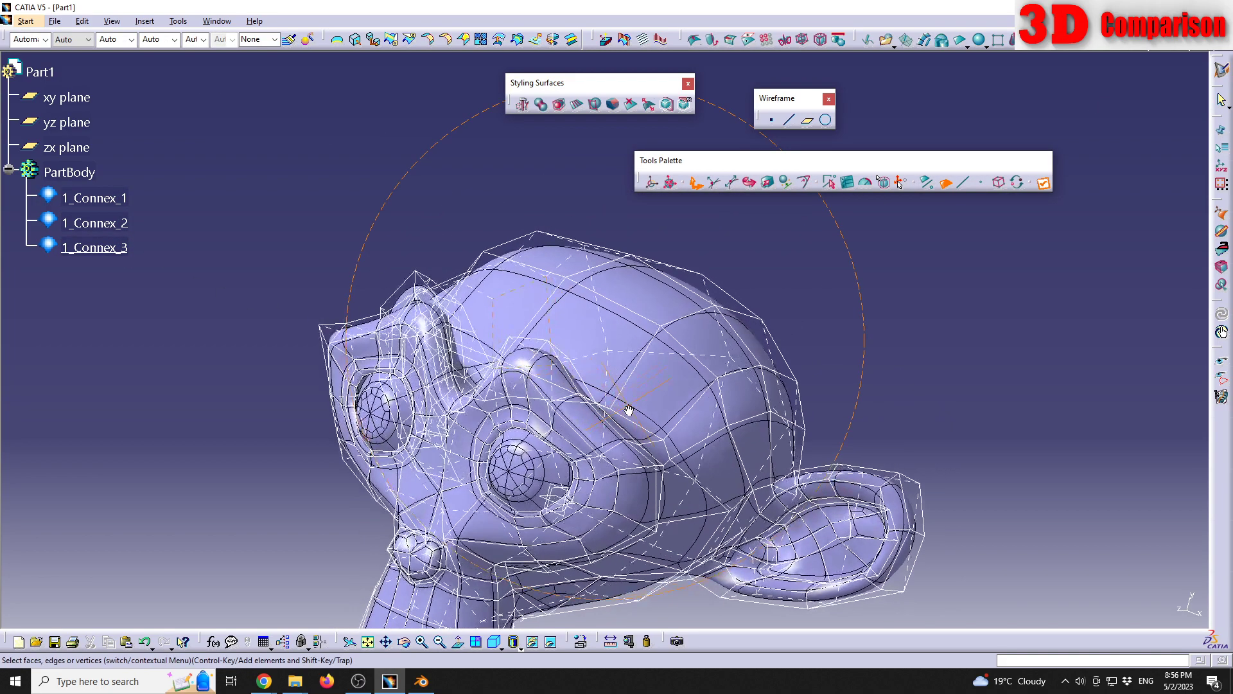
{"action": "left_click", "coordinate": [965, 184]}
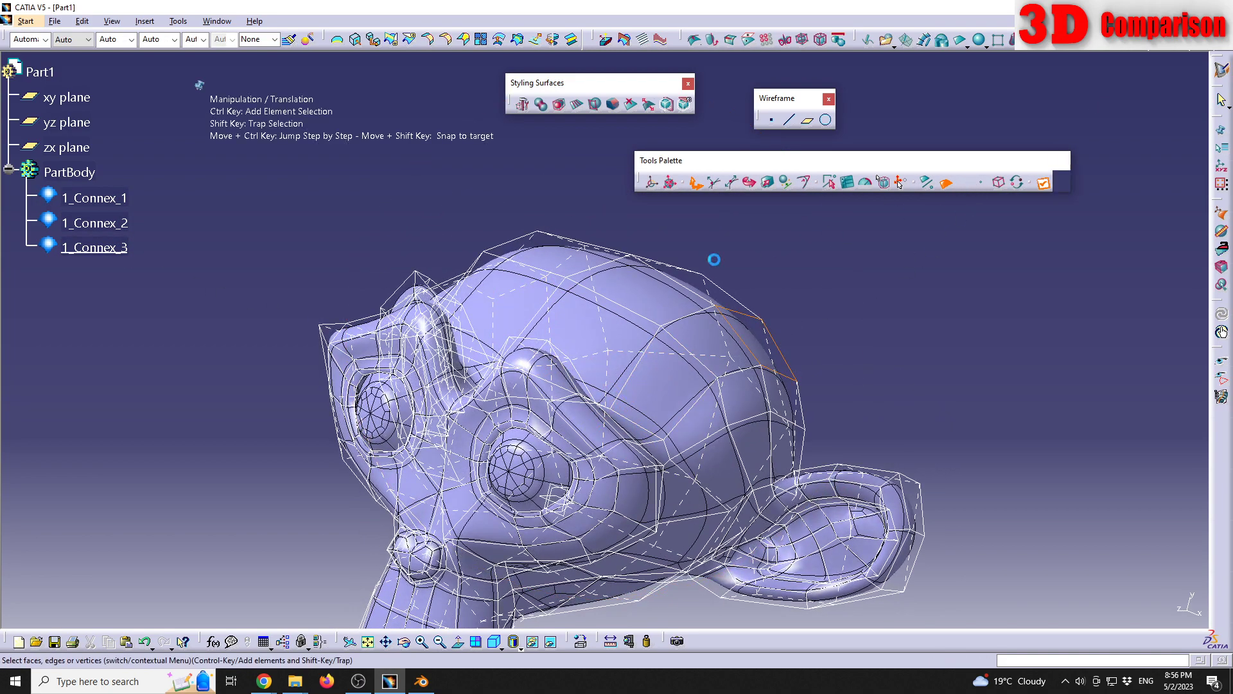
{"action": "left_click", "coordinate": [599, 268]}
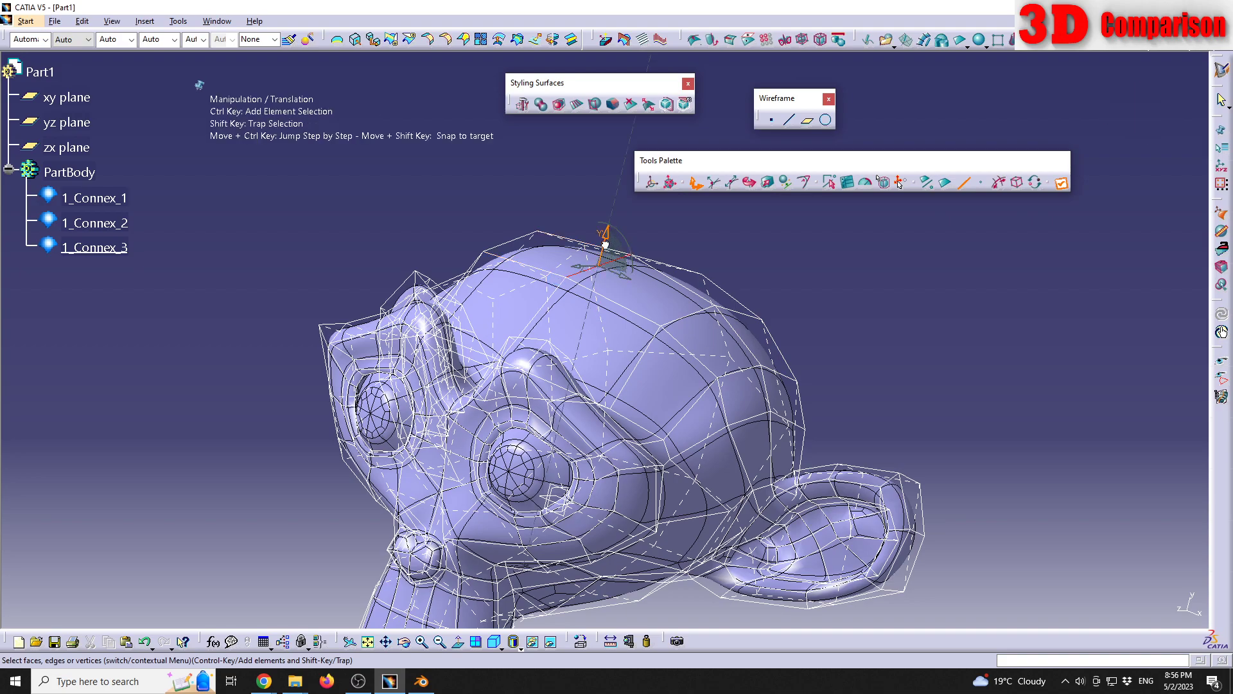
{"action": "left_click_drag", "start_coordinate": [608, 267], "coordinate": [662, 250]}
{"action": "key", "text": "Escape"}
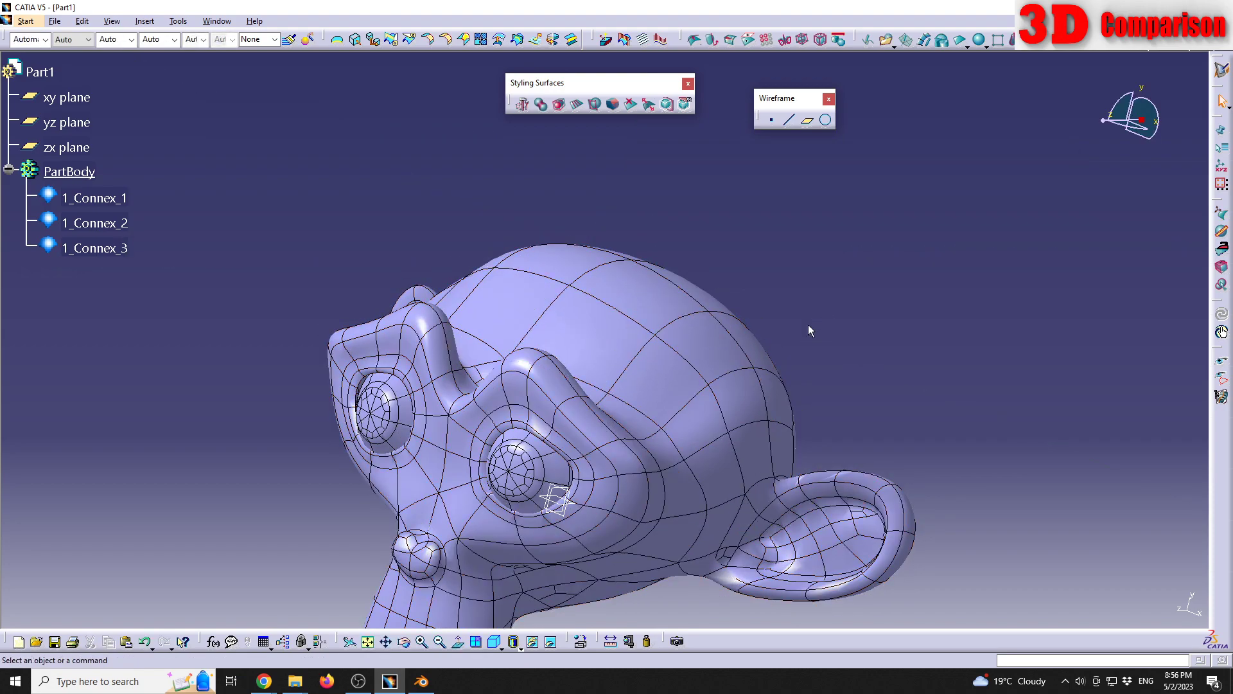
Select the two eye surfaces 1_Connex_1 and 1_Connex_2, followed by the head surface 1_Connex_3, to compare them.
{"action": "middle_click_drag", "start_coordinate": [677, 390], "coordinate": [567, 312]}
{"action": "left_click", "coordinate": [96, 223]}
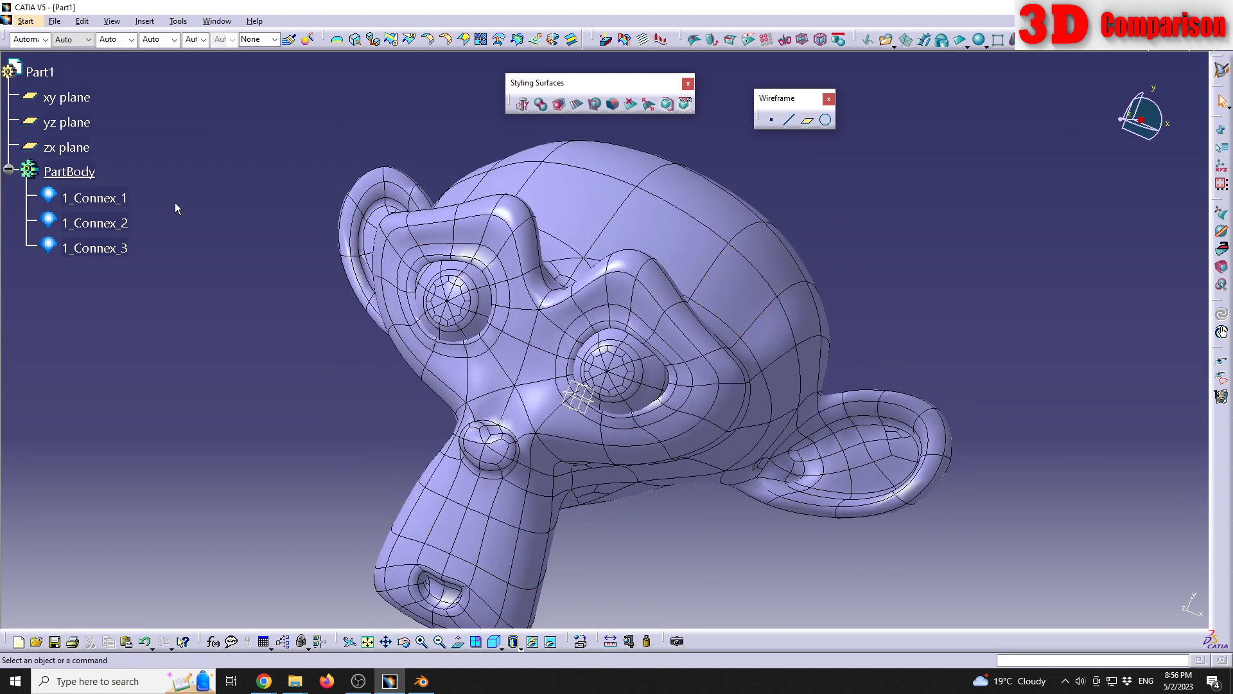
{"action": "left_click", "coordinate": [95, 198]}
{"action": "left_click", "coordinate": [98, 228]}
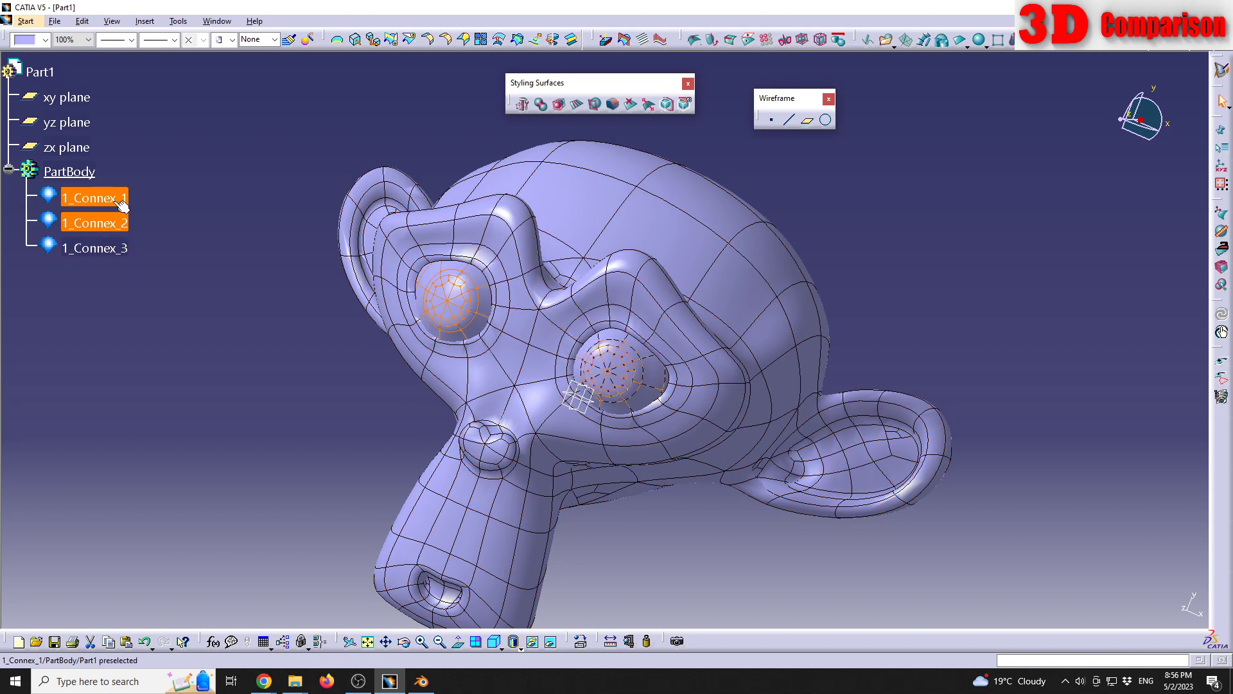
{"action": "left_click", "coordinate": [109, 247]}
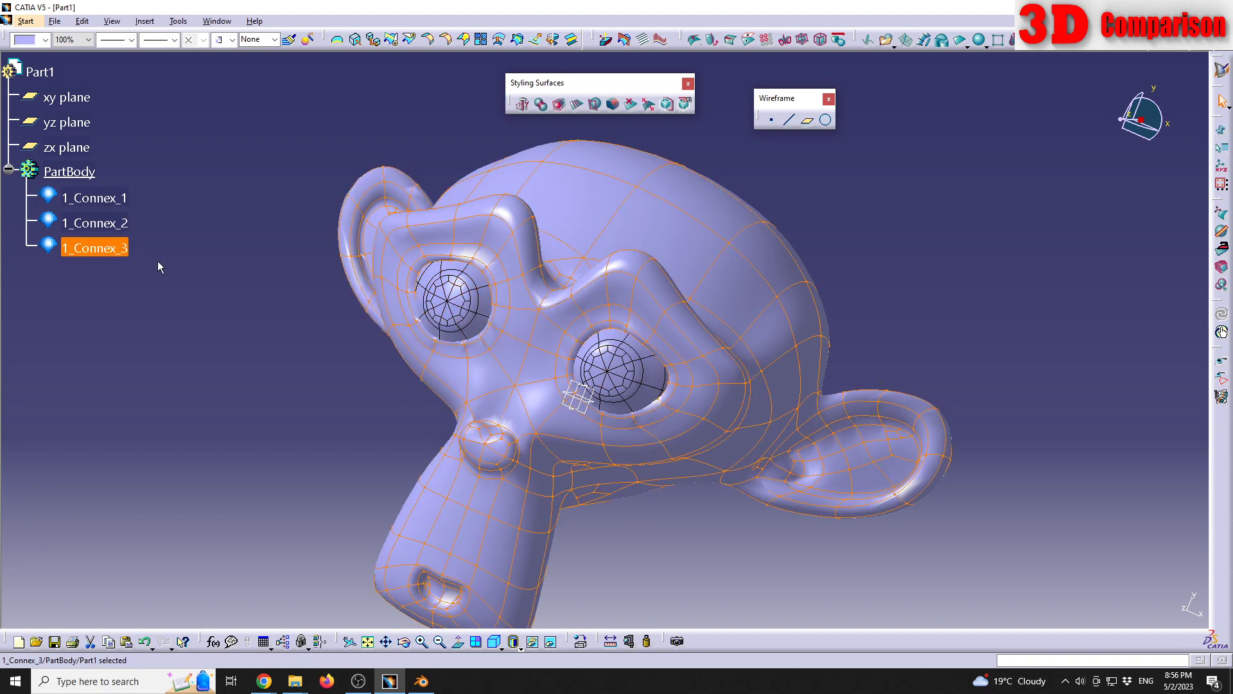
Open the eye surface 1_Connex_1 for modification, examine its control mesh from another angle, and leave the command.
{"action": "double_click", "coordinate": [108, 201]}
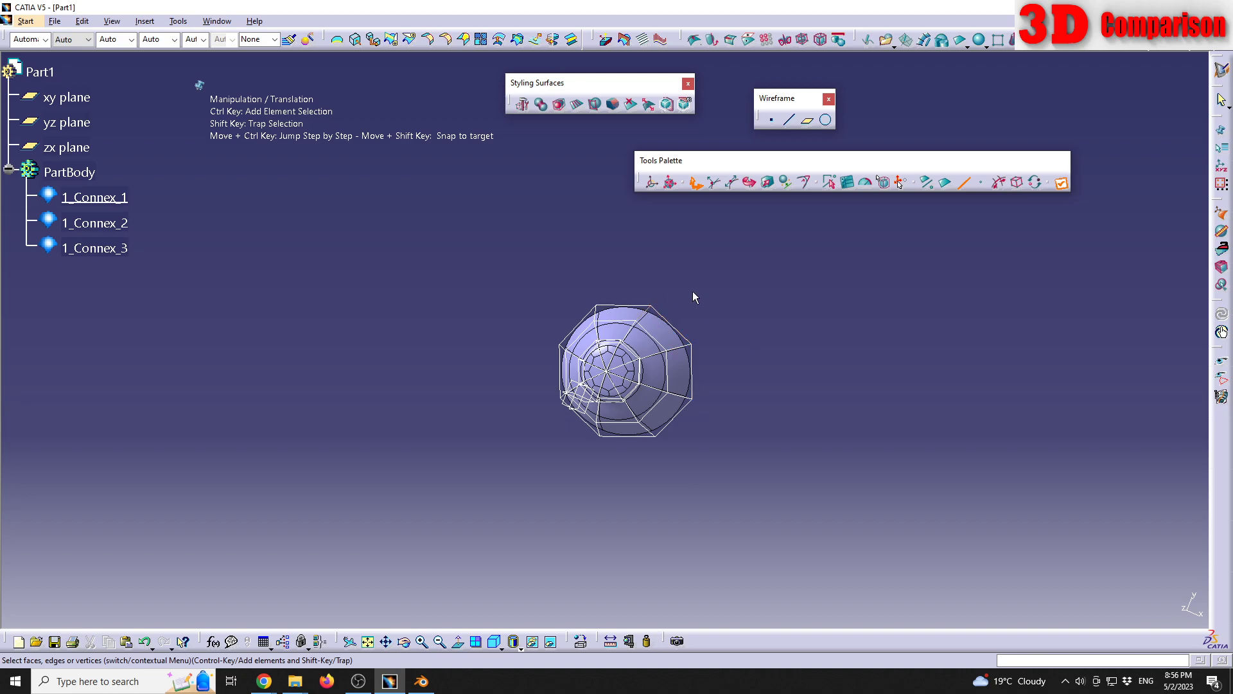
{"action": "middle_click_drag", "start_coordinate": [694, 297], "coordinate": [346, 394]}
{"action": "key", "text": "Escape"}
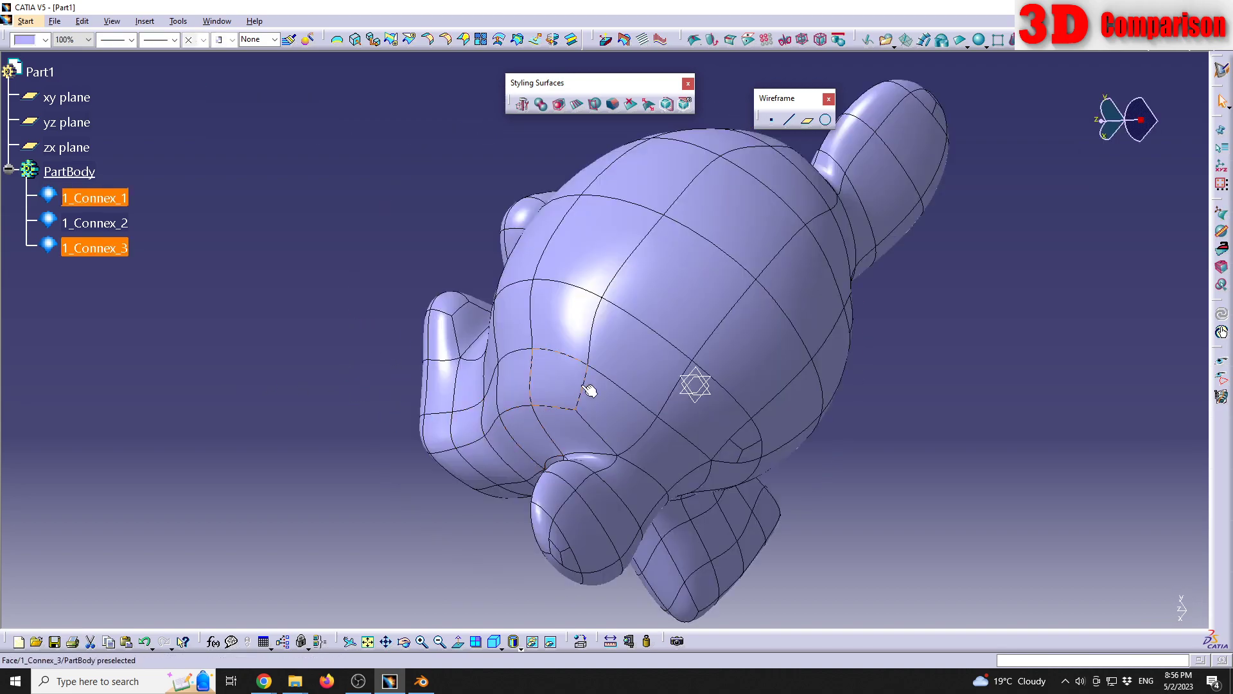
Clear the surface selection, view the whole monkey head, and switch to Blender to inspect the mesh data under the Suzanne object.
{"action": "left_click", "coordinate": [413, 215]}
{"action": "middle_click_drag", "start_coordinate": [472, 344], "coordinate": [811, 259]}
{"action": "middle_click_drag", "start_coordinate": [637, 340], "coordinate": [618, 310]}
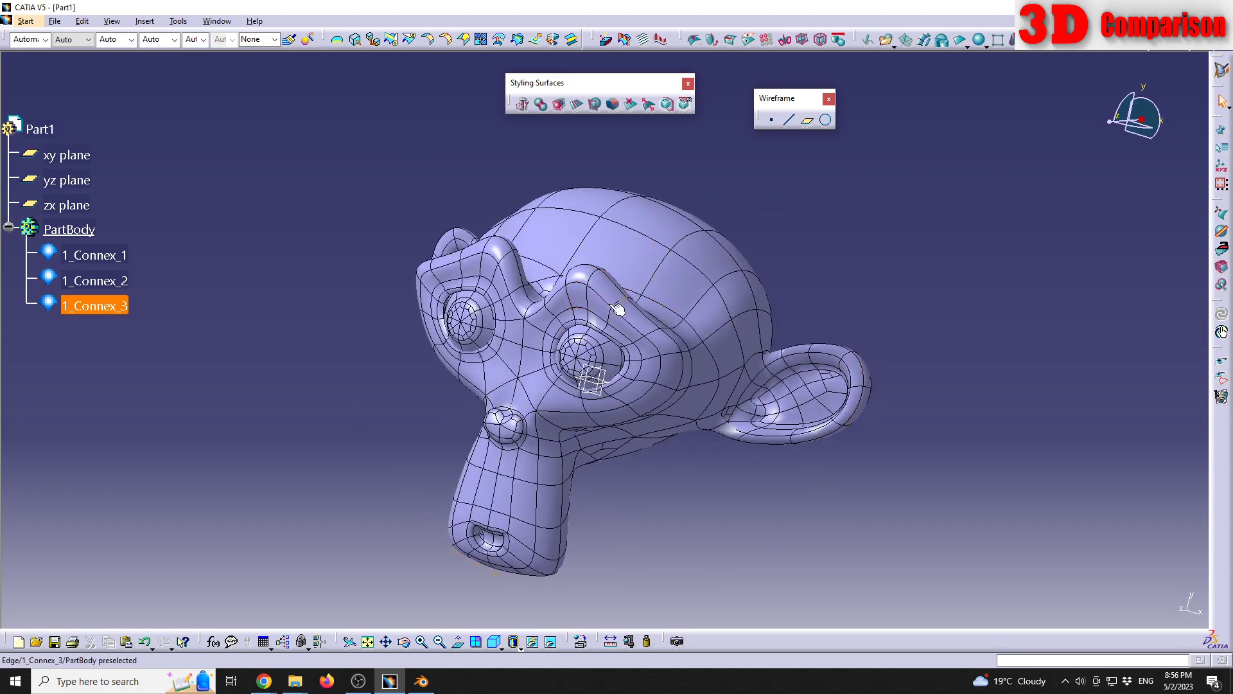
{"action": "left_click", "coordinate": [423, 683]}
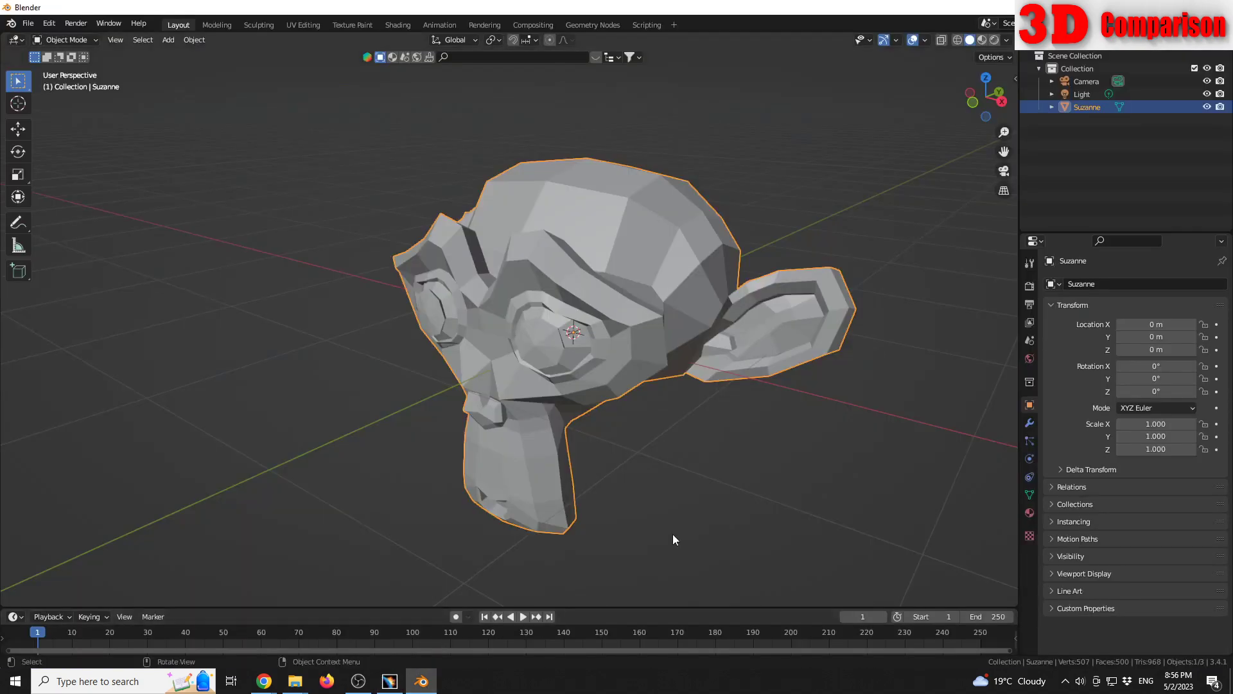
{"action": "left_click", "coordinate": [1052, 107]}
{"action": "left_click", "coordinate": [1082, 119]}
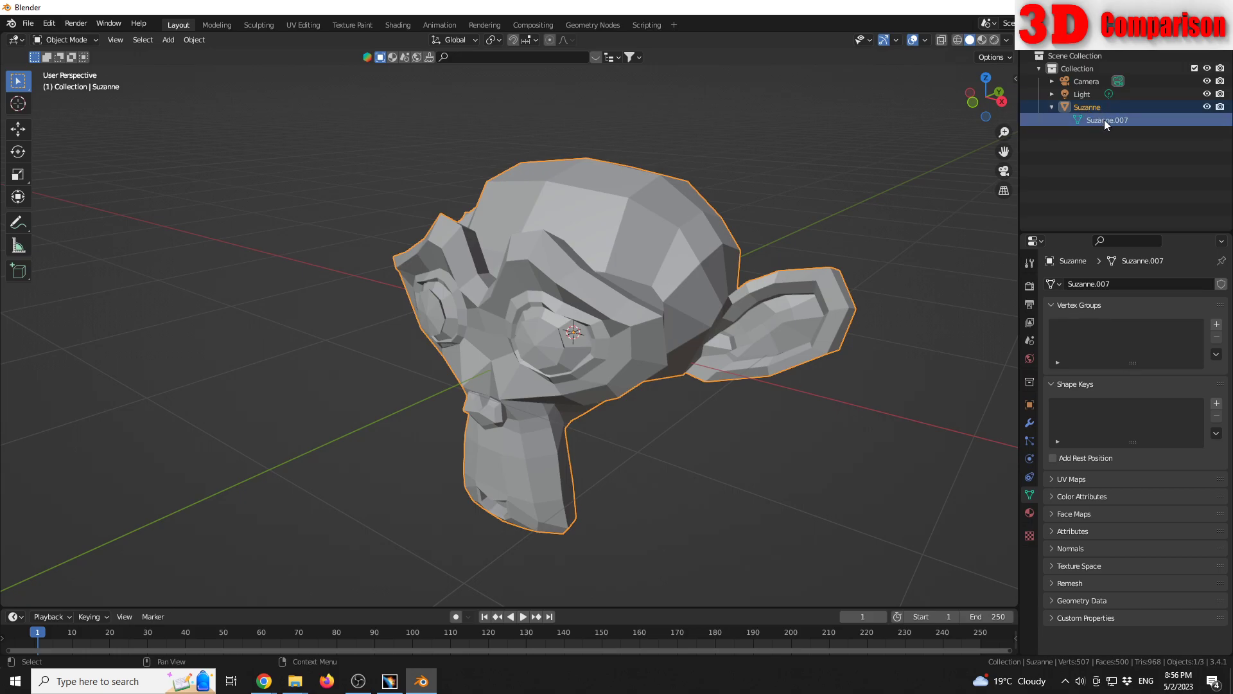
{"action": "left_click", "coordinate": [772, 434]}
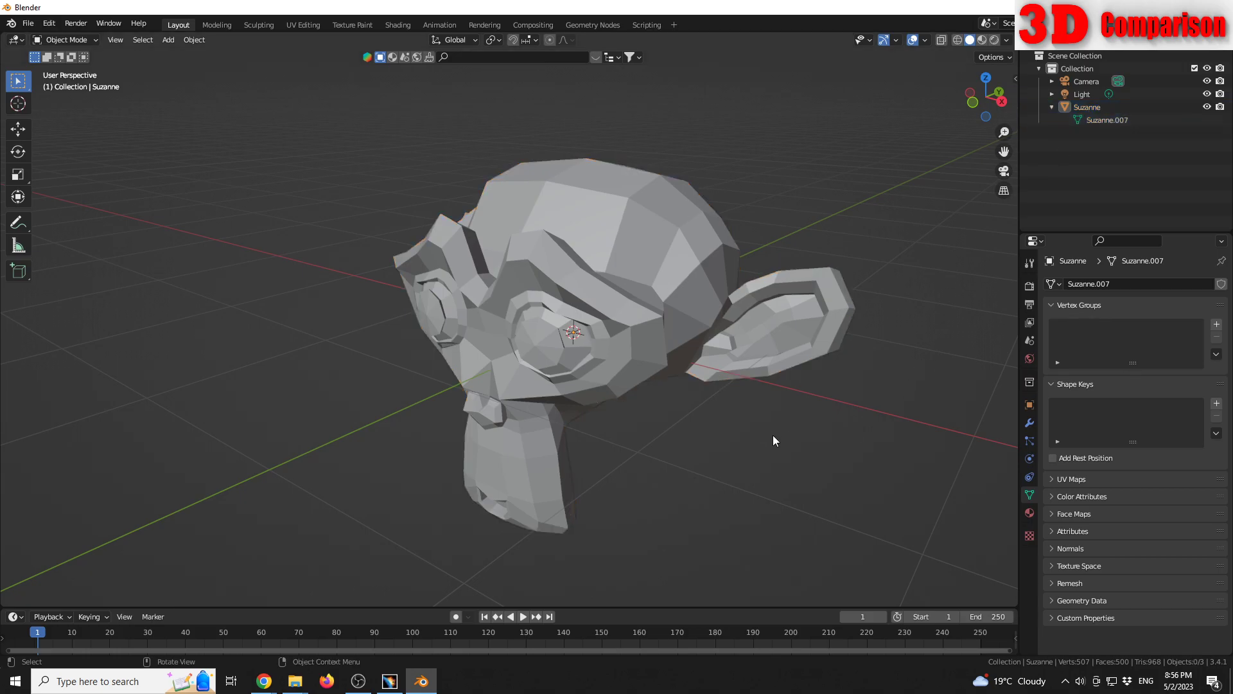
Select the monkey head, enter Edit Mode with its whole mesh selected, and separate it by loose parts.
{"action": "left_click", "coordinate": [603, 258]}
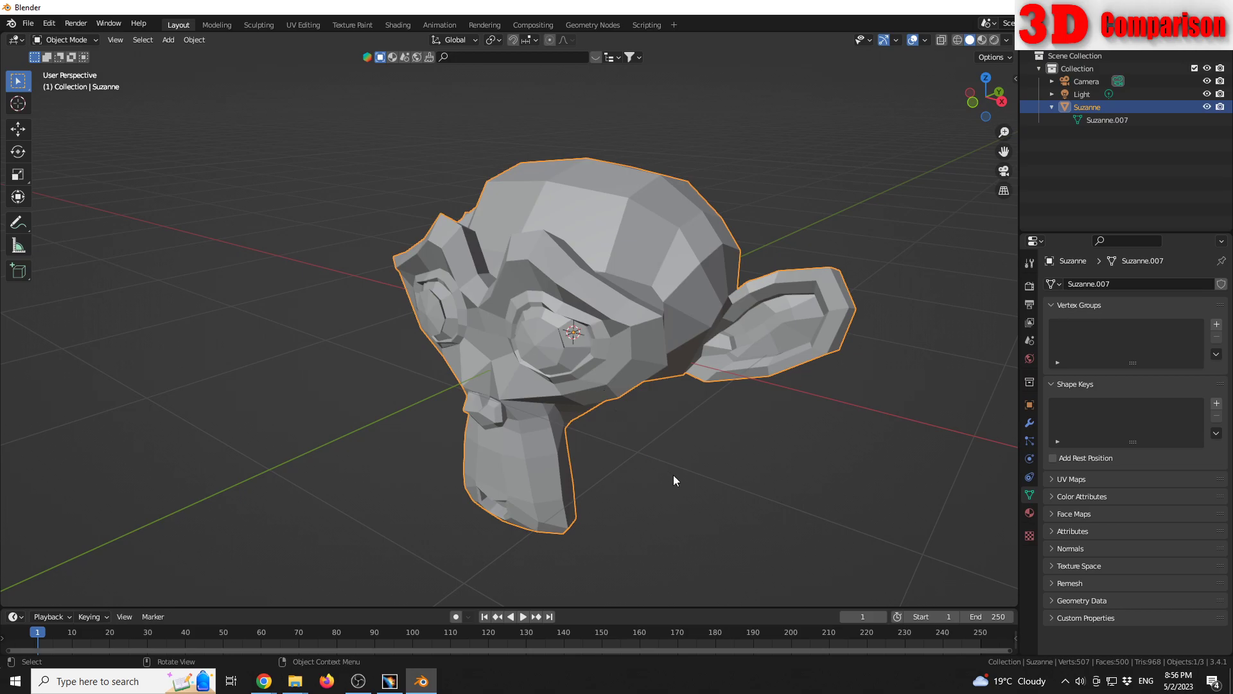
{"action": "key", "text": "Tab"}
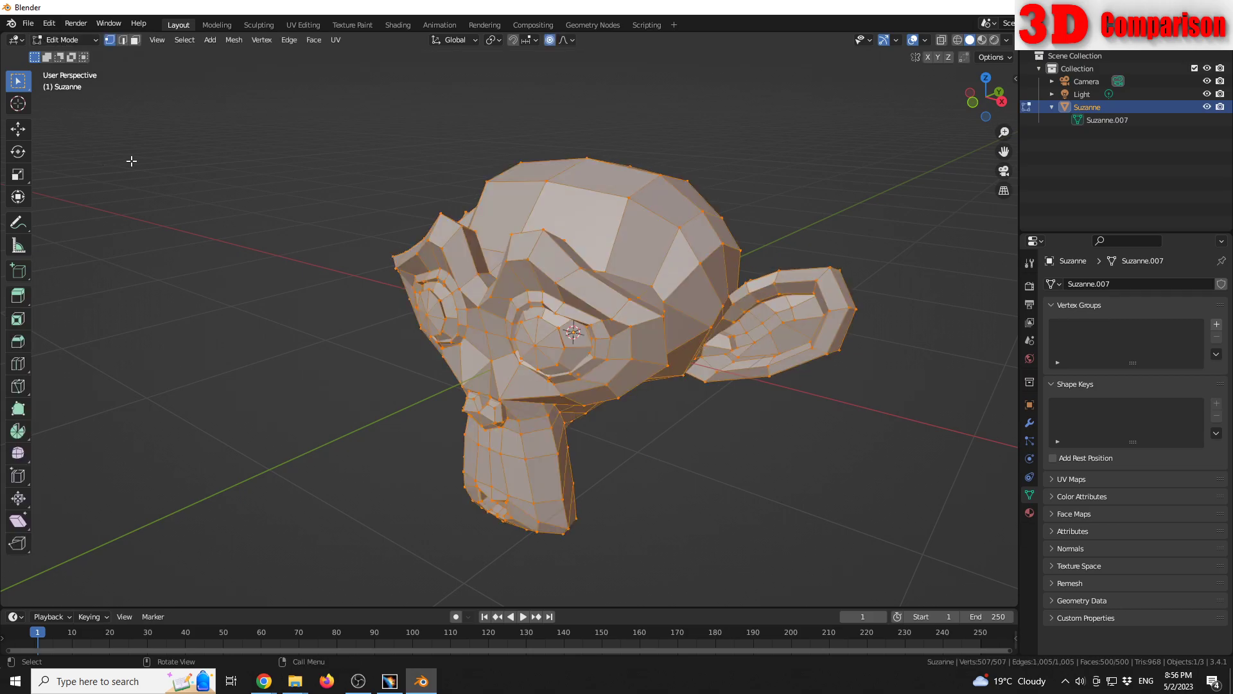
{"action": "key", "text": "p"}
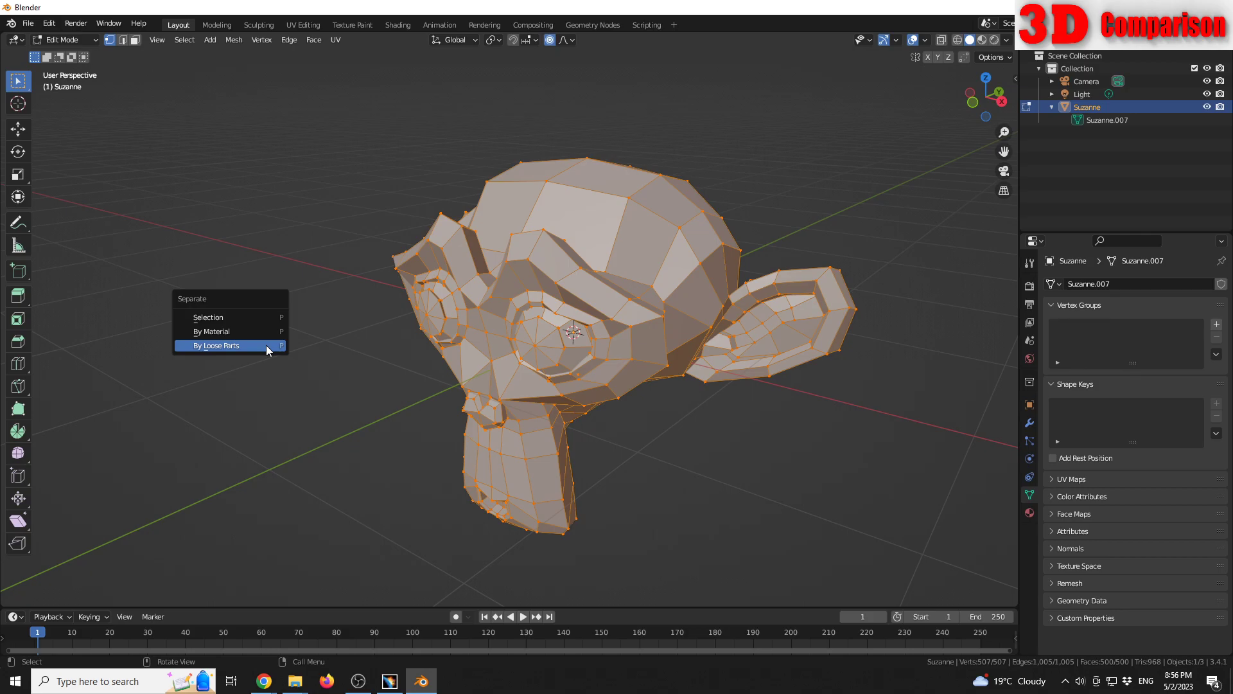
{"action": "left_click", "coordinate": [266, 345]}
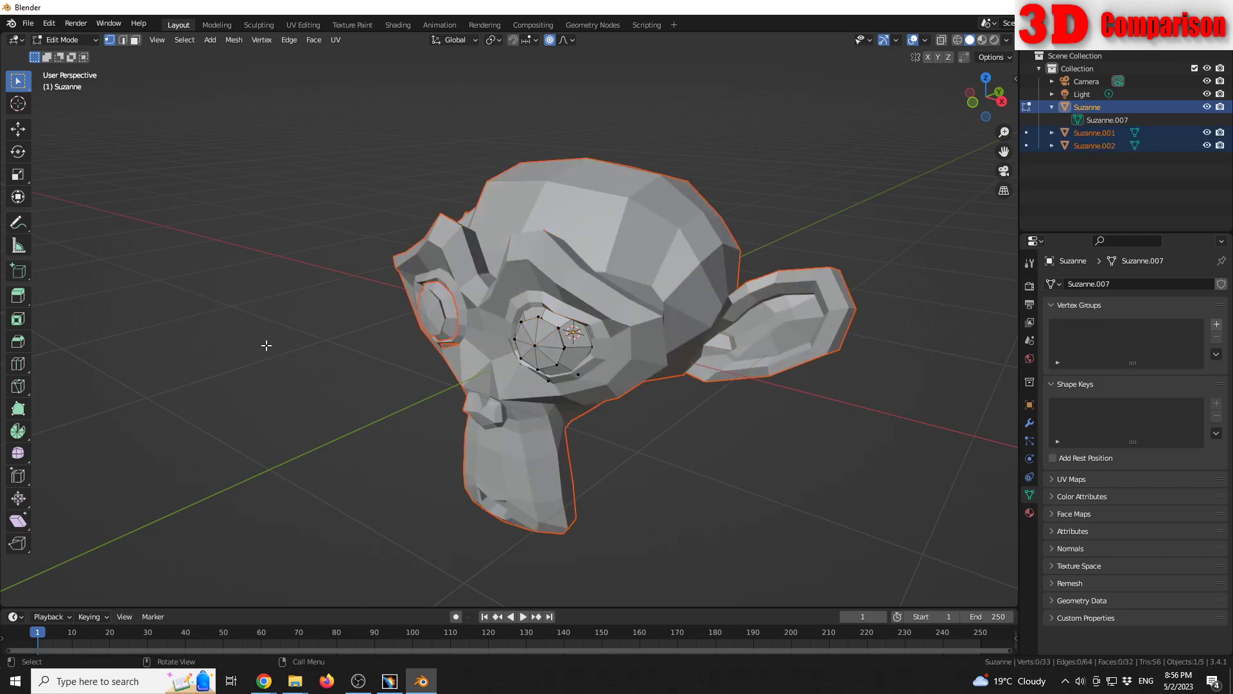
Toggle the visibility of Suzanne, Suzanne.001 and Suzanne.002 to see which part each object holds, leaving all three shown.
{"action": "left_click", "coordinate": [1208, 108]}
{"action": "left_click", "coordinate": [1207, 132]}
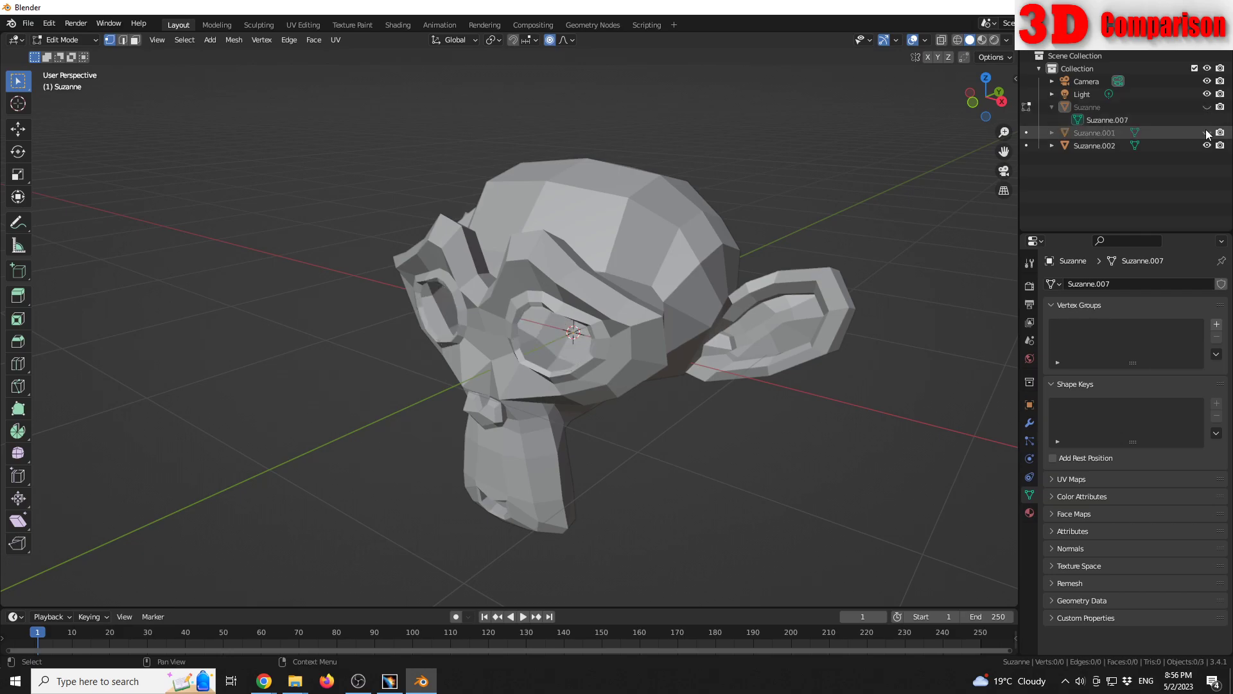
{"action": "left_click", "coordinate": [1207, 145]}
{"action": "left_click", "coordinate": [1206, 133]}
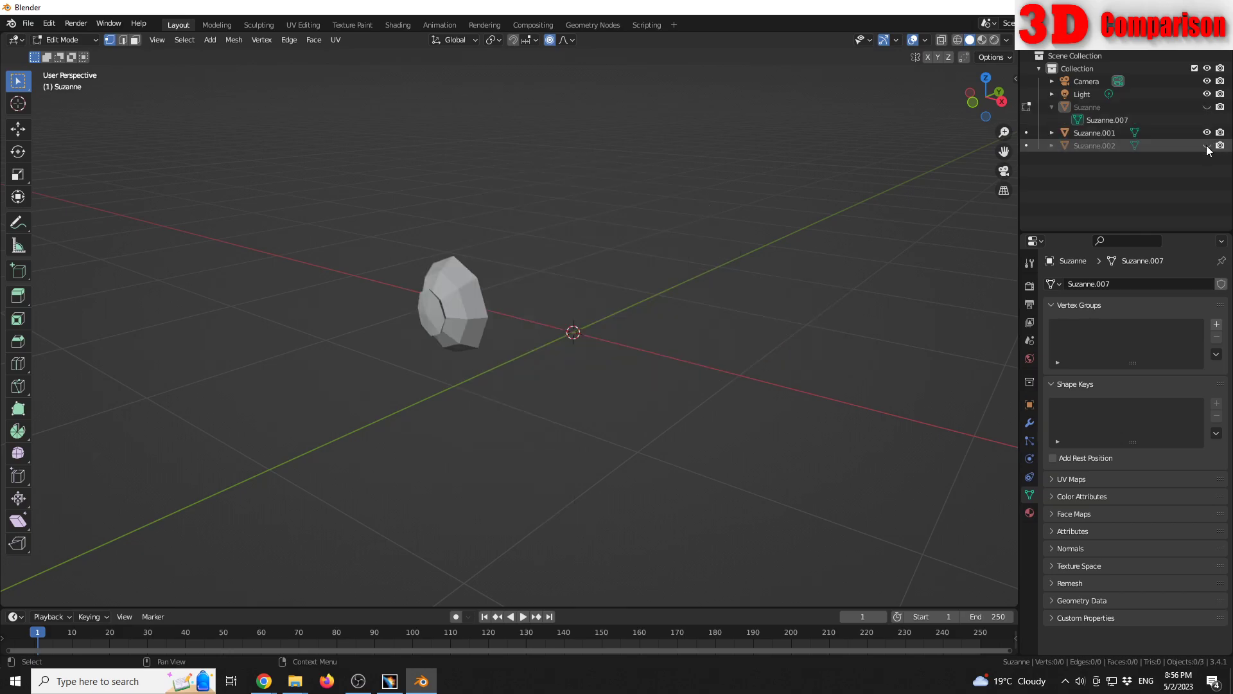
{"action": "left_click", "coordinate": [1206, 145]}
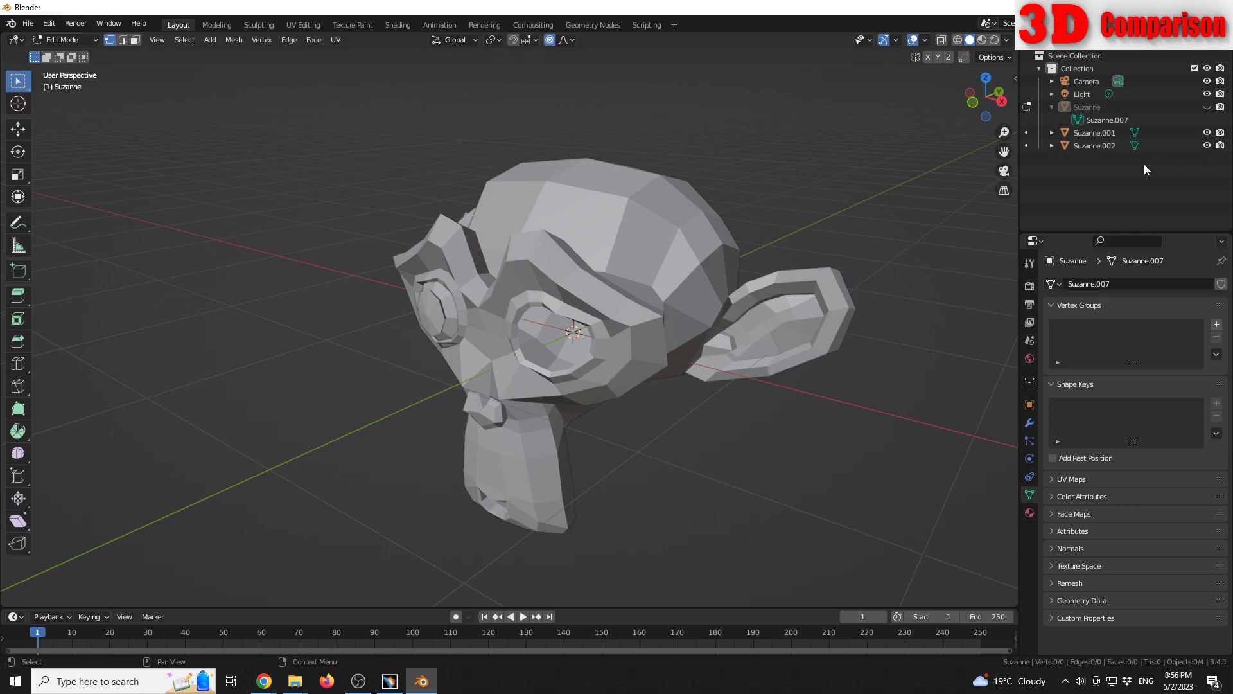
{"action": "left_click", "coordinate": [1207, 106]}
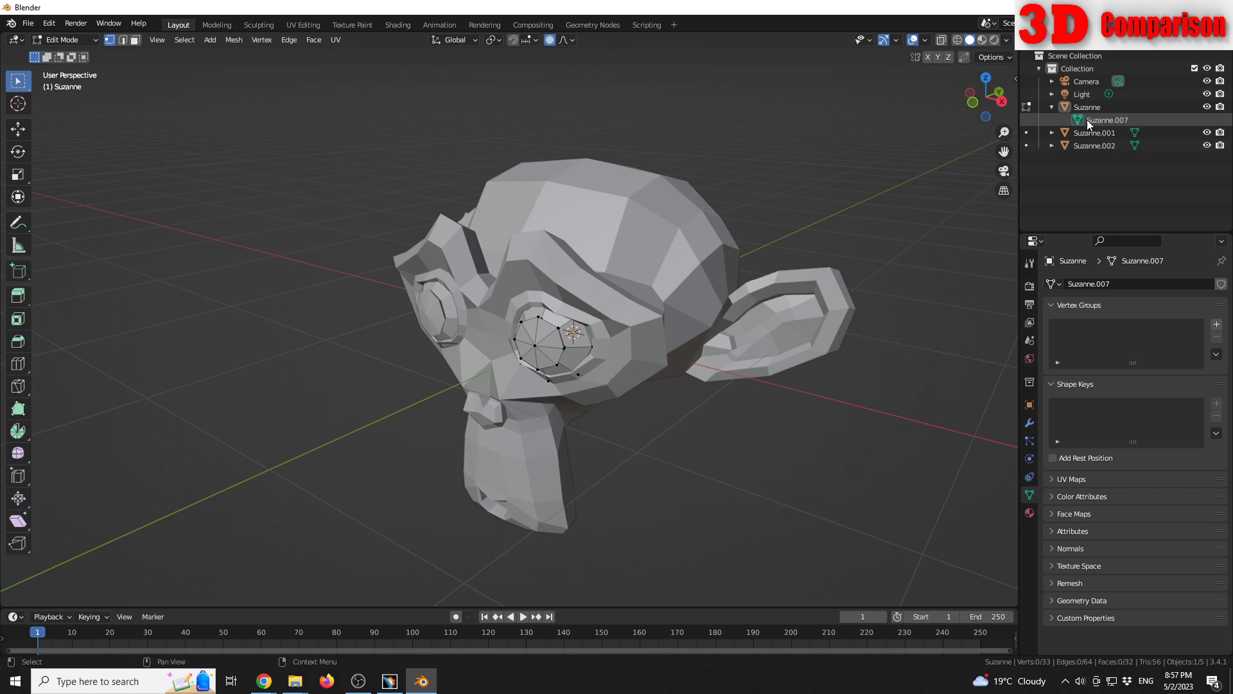
Toggle the two eye objects off and on, hide the head object Suzanne.002, and examine the eye meshes from several angles.
{"action": "left_click", "coordinate": [1207, 107]}
{"action": "left_click", "coordinate": [1206, 106]}
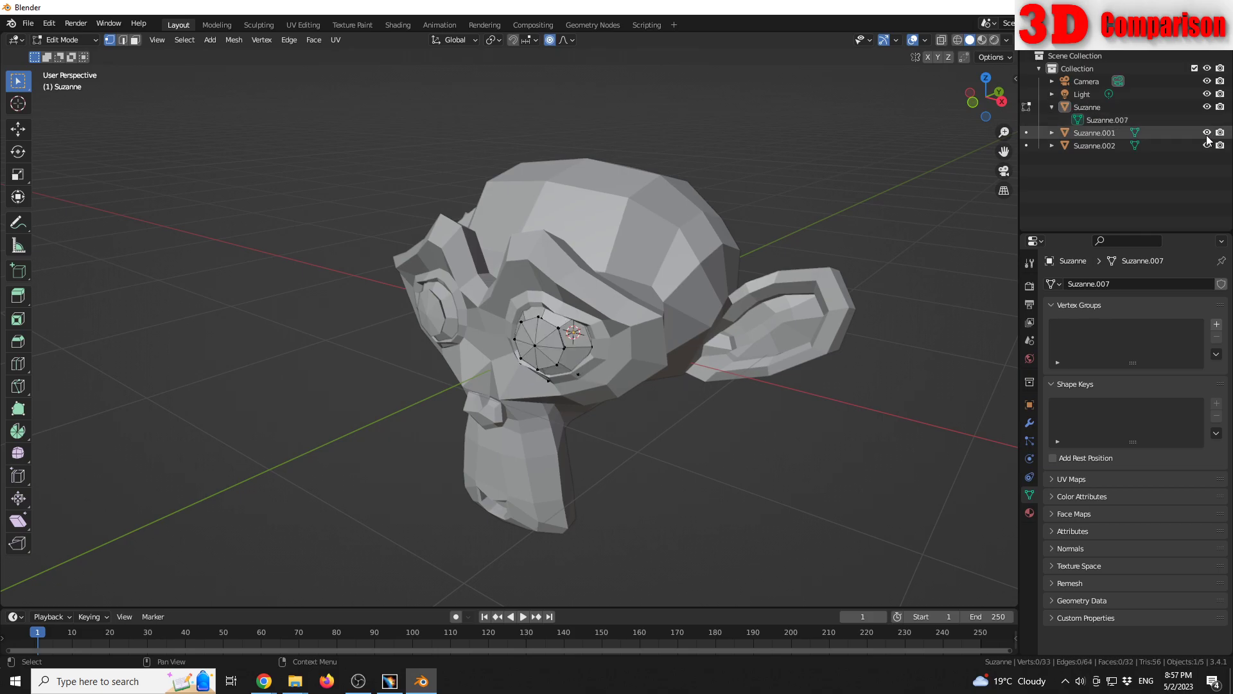
{"action": "left_click", "coordinate": [1207, 132]}
{"action": "left_click", "coordinate": [1207, 133]}
{"action": "left_click", "coordinate": [1207, 145]}
{"action": "middle_click_drag", "start_coordinate": [717, 312], "coordinate": [575, 357]}
{"action": "scroll", "coordinate": [575, 357], "scroll_direction": "up", "scroll_amount": 3}
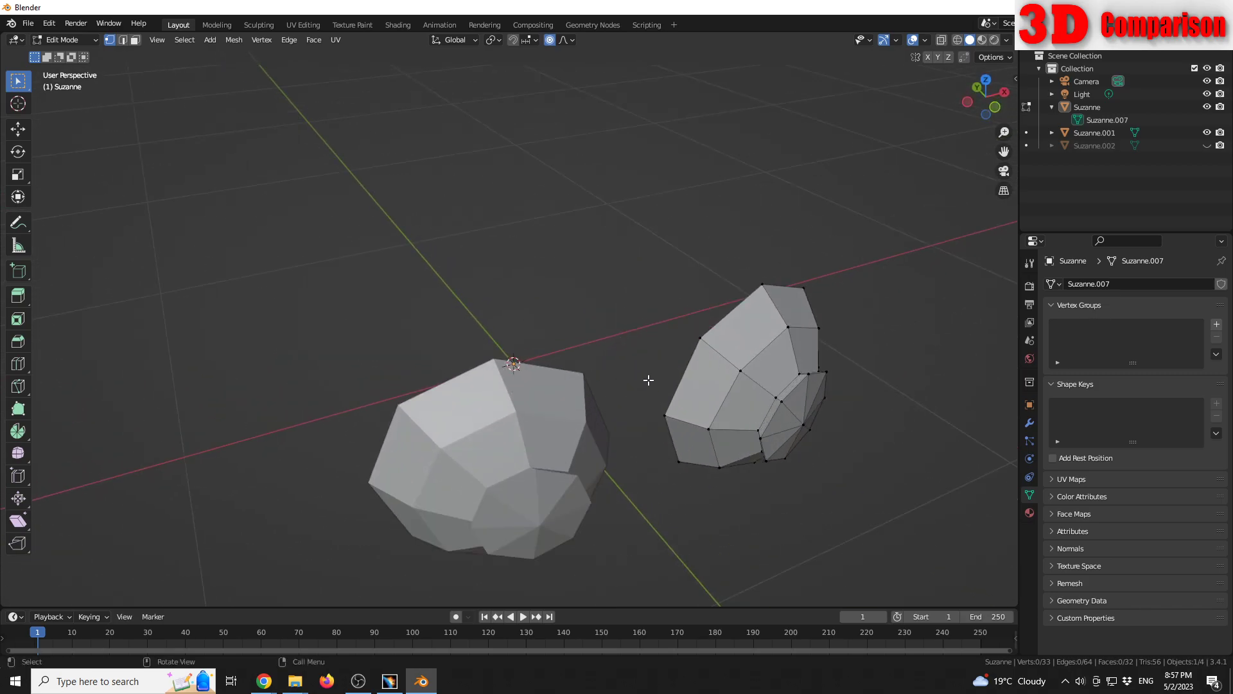
{"action": "middle_click_drag", "start_coordinate": [647, 379], "coordinate": [675, 331]}
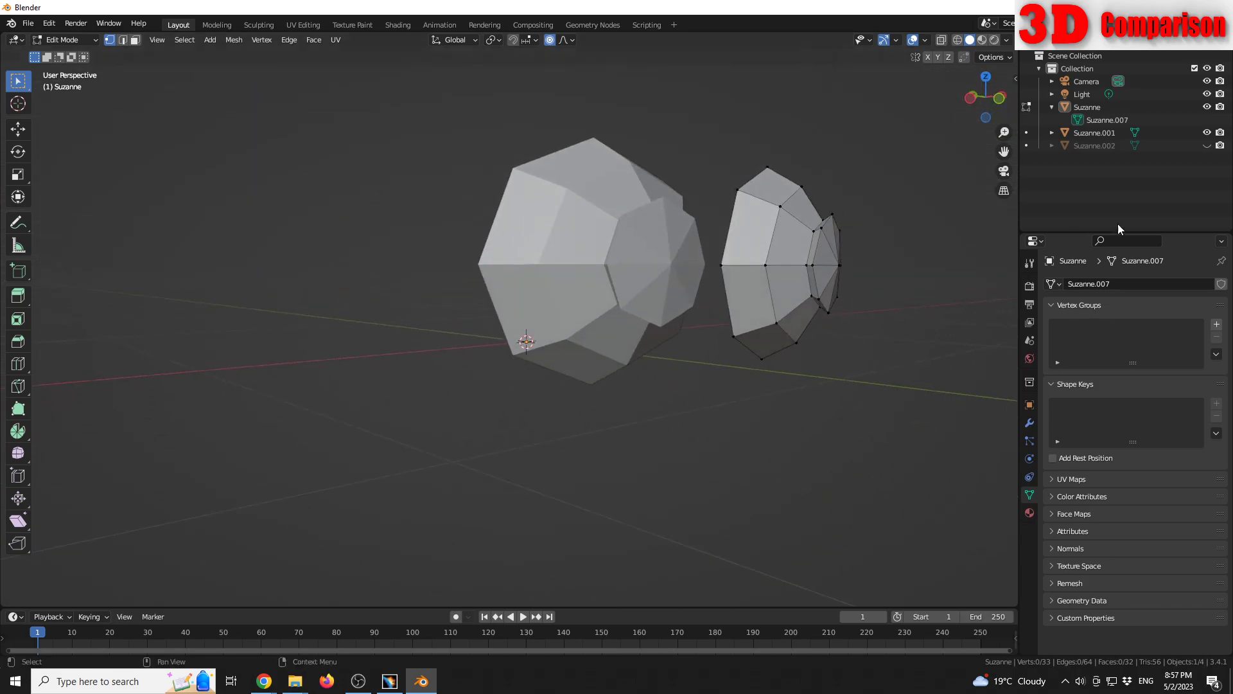
Switch back to CATIA and open the part in the Part Design workbench.
{"action": "left_click", "coordinate": [395, 684]}
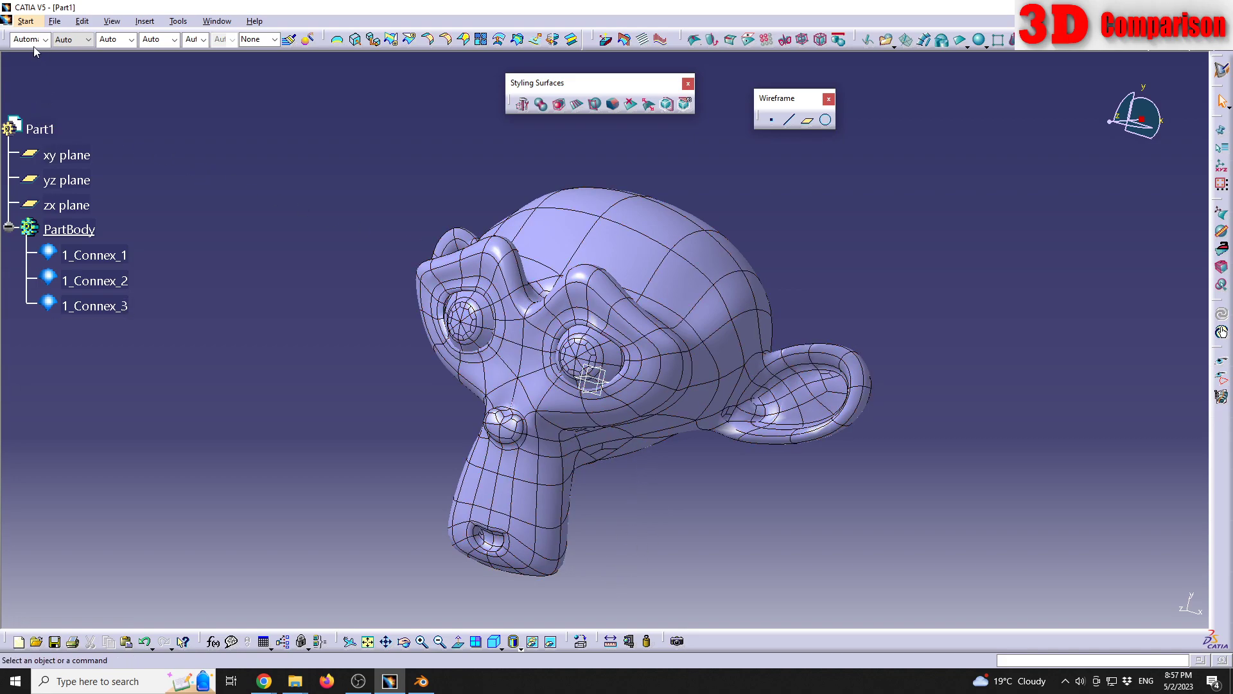
{"action": "left_click", "coordinate": [26, 21]}
{"action": "mouse_move", "coordinate": [64, 52]}
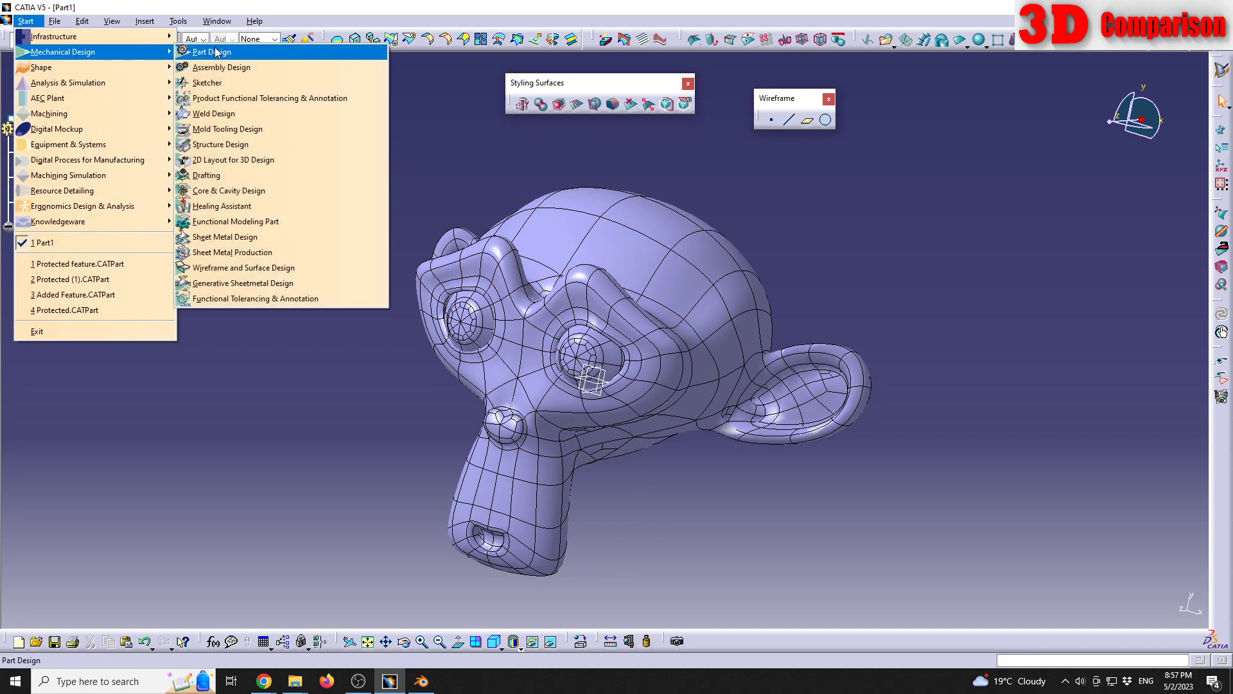
{"action": "left_click", "coordinate": [216, 52]}
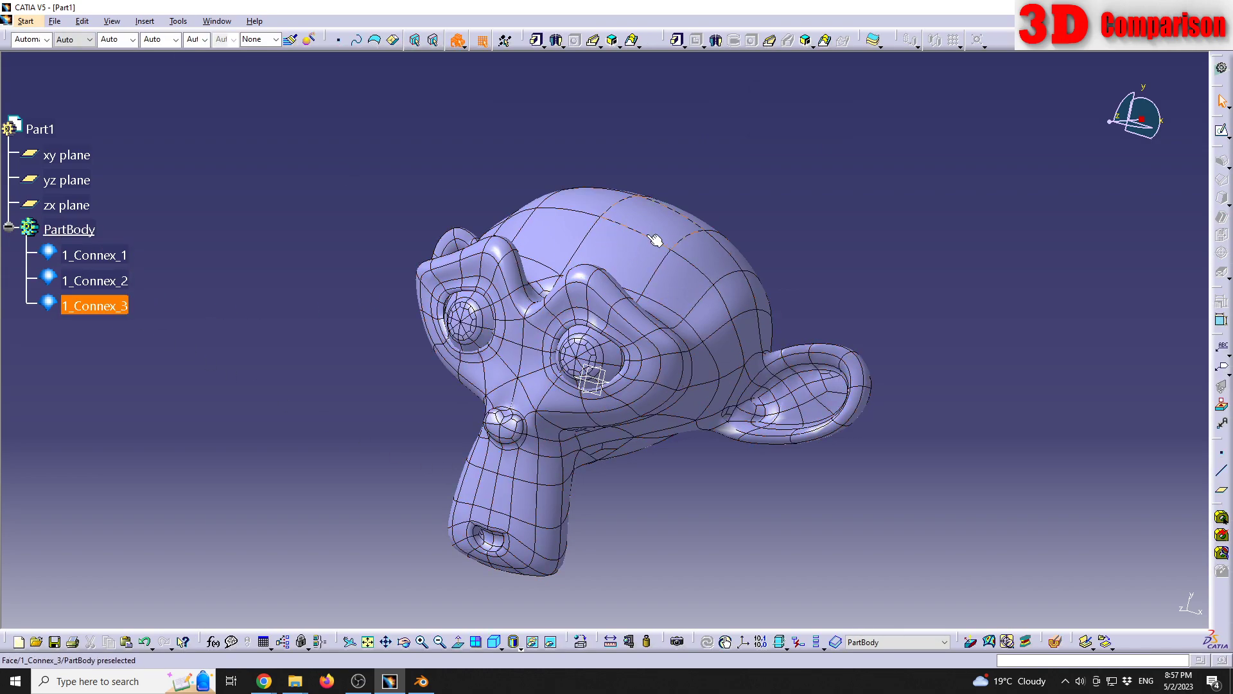
Clip the monkey head with a dynamic section and reorient the section plane to view the cut from different directions.
{"action": "left_click", "coordinate": [1059, 643]}
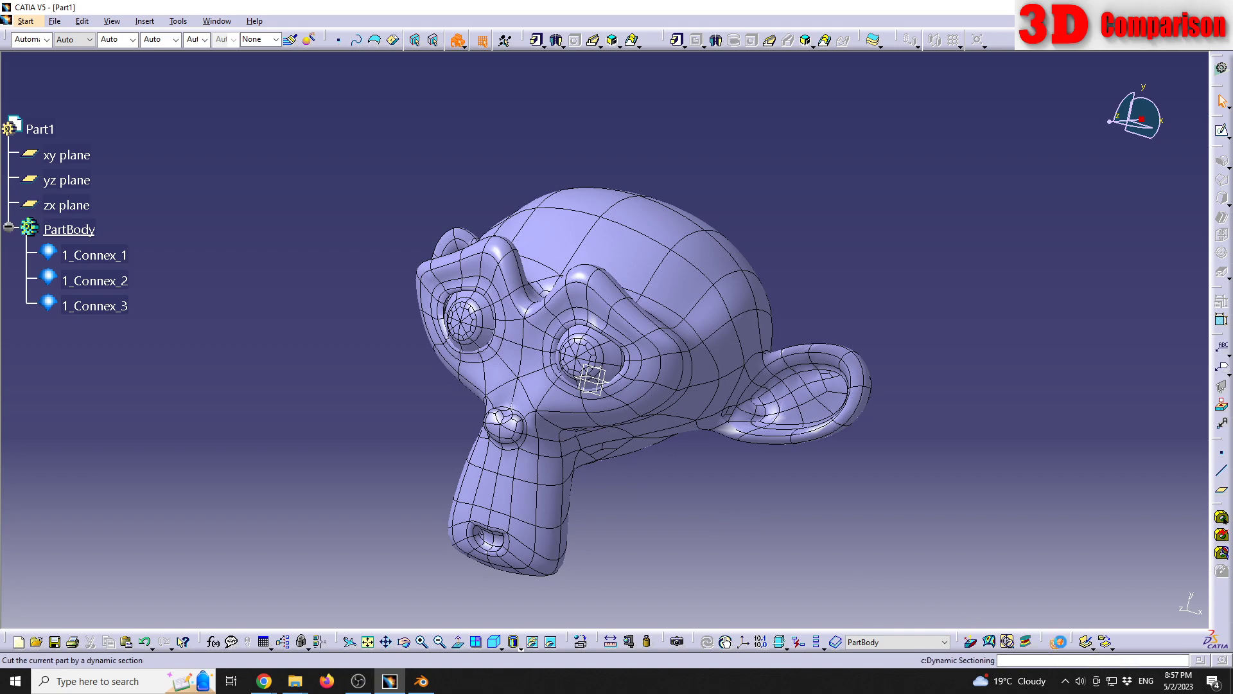
{"action": "left_click", "coordinate": [598, 373]}
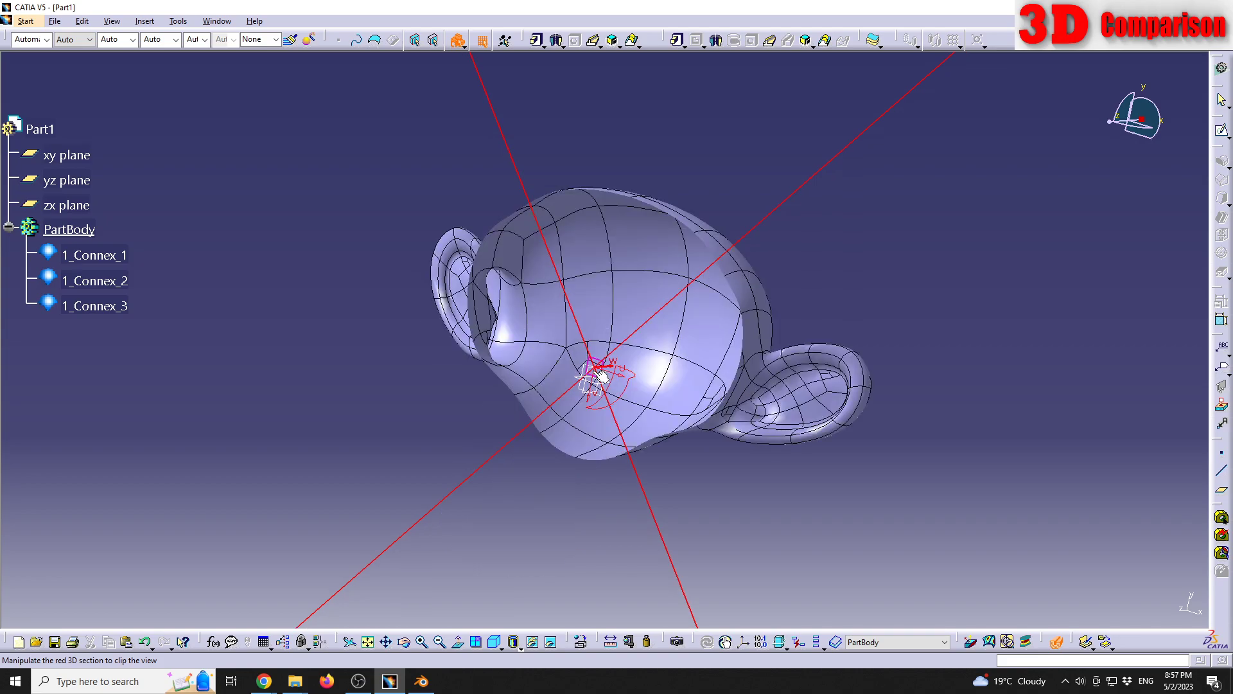
{"action": "middle_click_drag", "start_coordinate": [775, 412], "coordinate": [586, 402]}
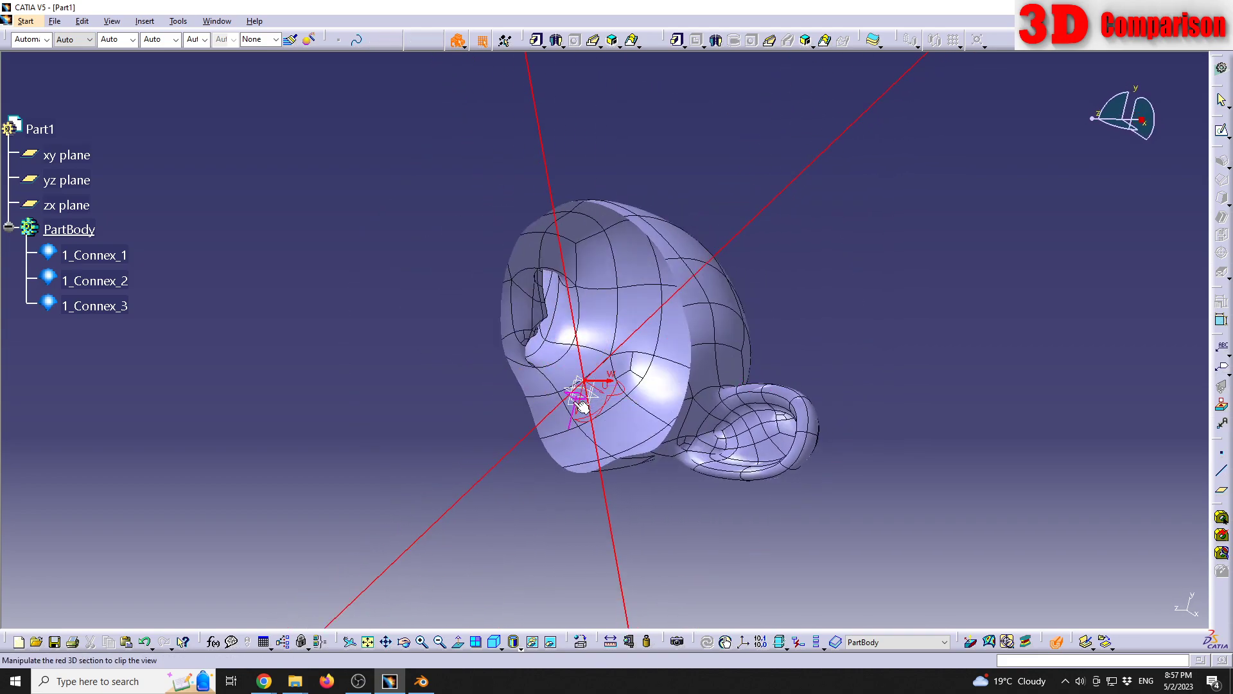
{"action": "left_click", "coordinate": [583, 399]}
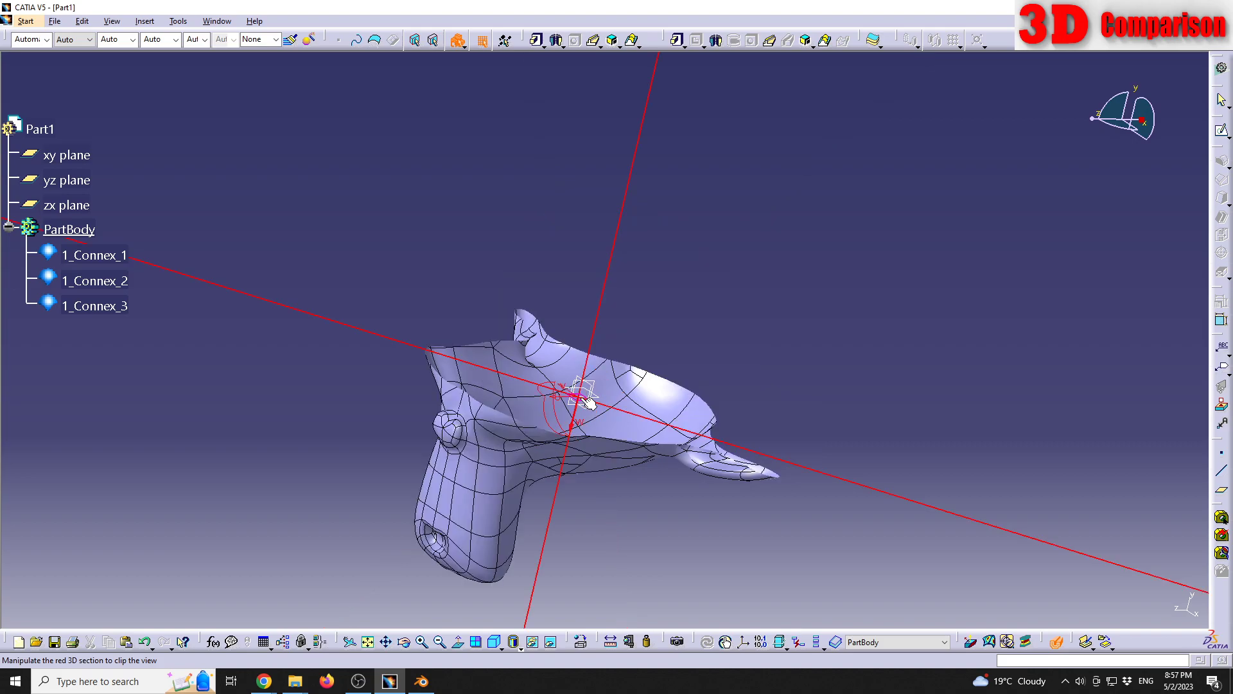
{"action": "left_click", "coordinate": [598, 385]}
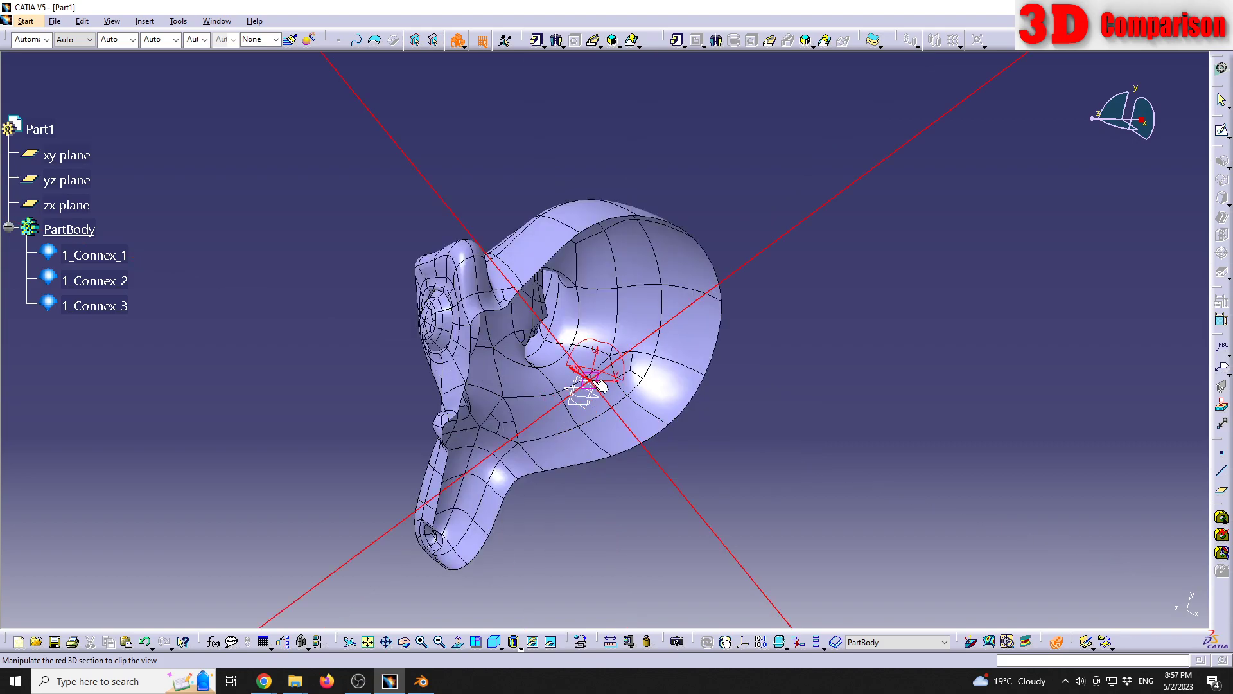
{"action": "left_click", "coordinate": [596, 384]}
Examine the hollow interior and open eye sockets of the sectioned head up close, and leave the sectioning.
{"action": "middle_click_drag", "start_coordinate": [595, 383], "coordinate": [418, 326]}
{"action": "left_click", "coordinate": [698, 374]}
{"action": "middle_click_drag", "start_coordinate": [697, 373], "coordinate": [594, 330]}
{"action": "middle_click_drag", "start_coordinate": [521, 459], "coordinate": [681, 514]}
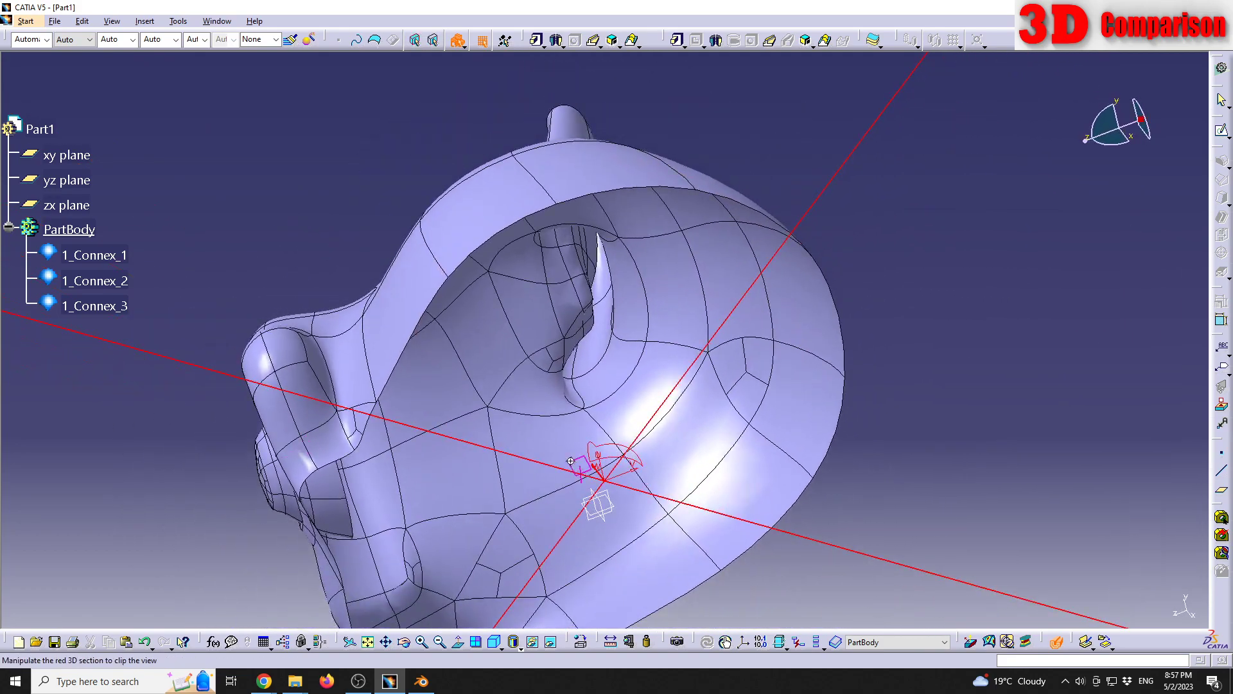
{"action": "middle_click_drag", "start_coordinate": [600, 460], "coordinate": [655, 437]}
{"action": "key", "text": "Escape"}
Hide 1_Connex_2 and 1_Connex_3 to view 1_Connex_1 alone, and hide 1_Connex_1 as well.
{"action": "left_click", "coordinate": [96, 280]}
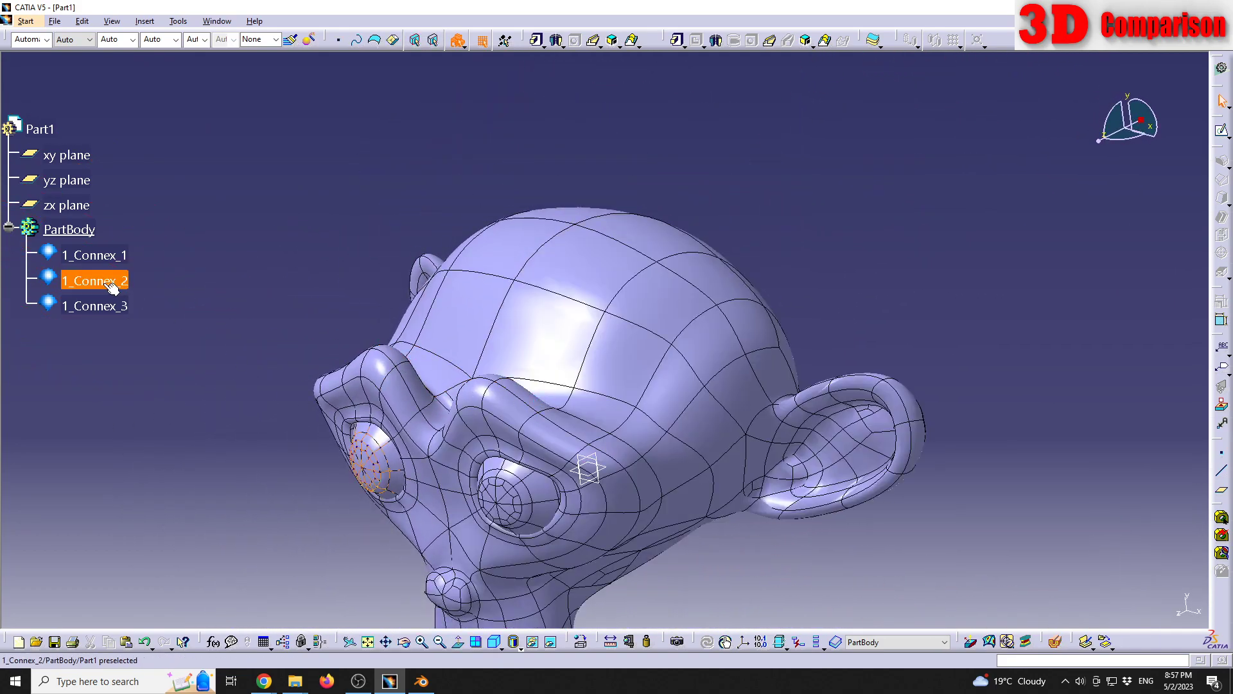
{"action": "left_click", "coordinate": [113, 306], "text": "ctrl"}
{"action": "right_click", "coordinate": [107, 308]}
{"action": "left_click", "coordinate": [161, 348]}
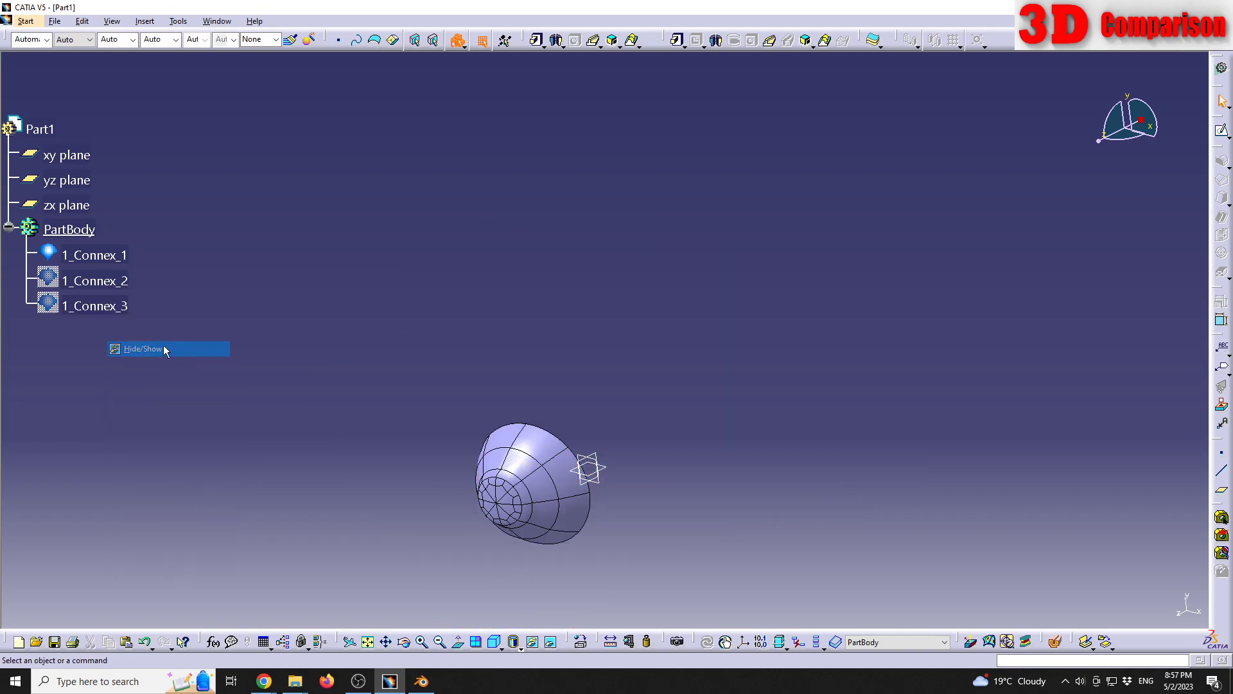
{"action": "left_click", "coordinate": [122, 257]}
{"action": "right_click", "coordinate": [117, 260]}
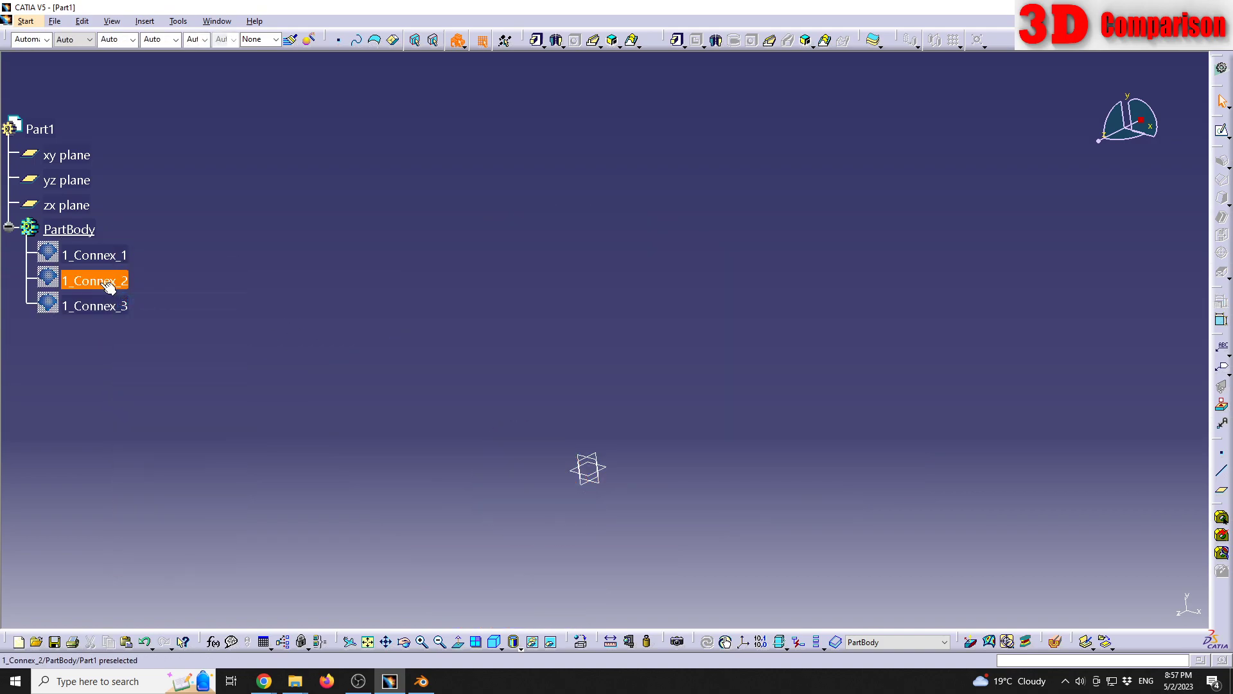
Show 1_Connex_2, 1_Connex_3 and 1_Connex_1 again one by one to see what each surface adds.
{"action": "right_click", "coordinate": [109, 286]}
{"action": "left_click", "coordinate": [145, 325]}
{"action": "right_click", "coordinate": [106, 308]}
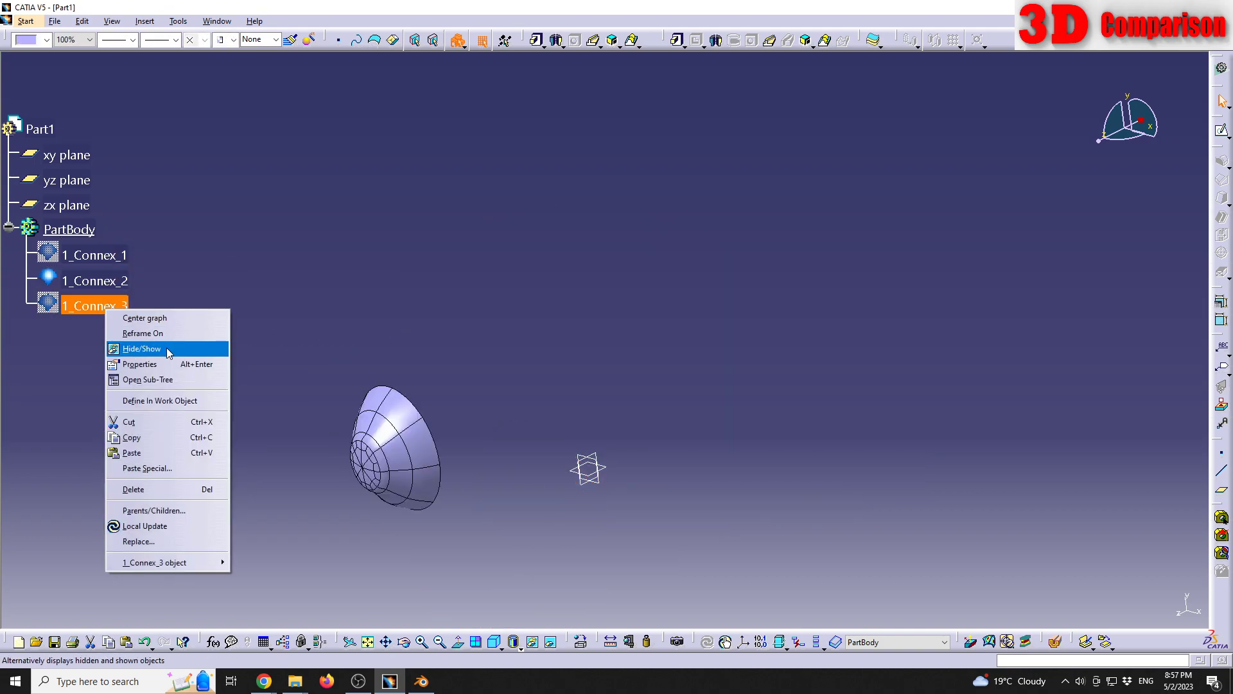
{"action": "left_click", "coordinate": [151, 350]}
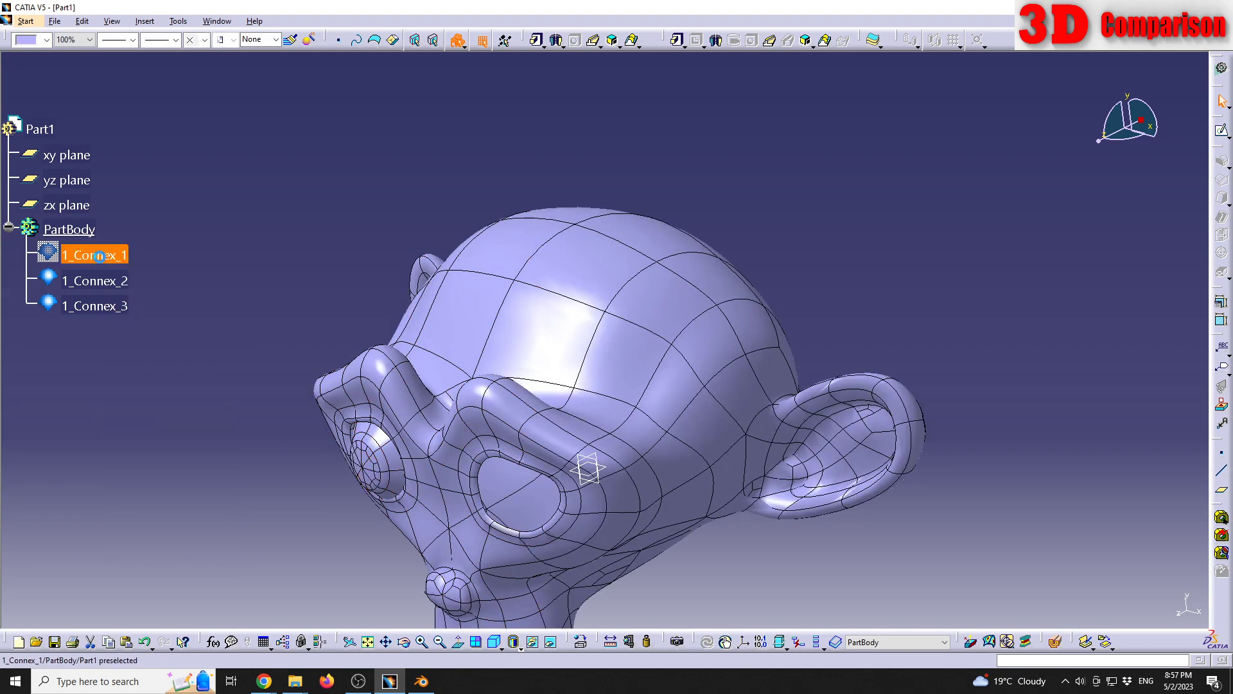
{"action": "right_click", "coordinate": [102, 257]}
{"action": "left_click", "coordinate": [136, 297]}
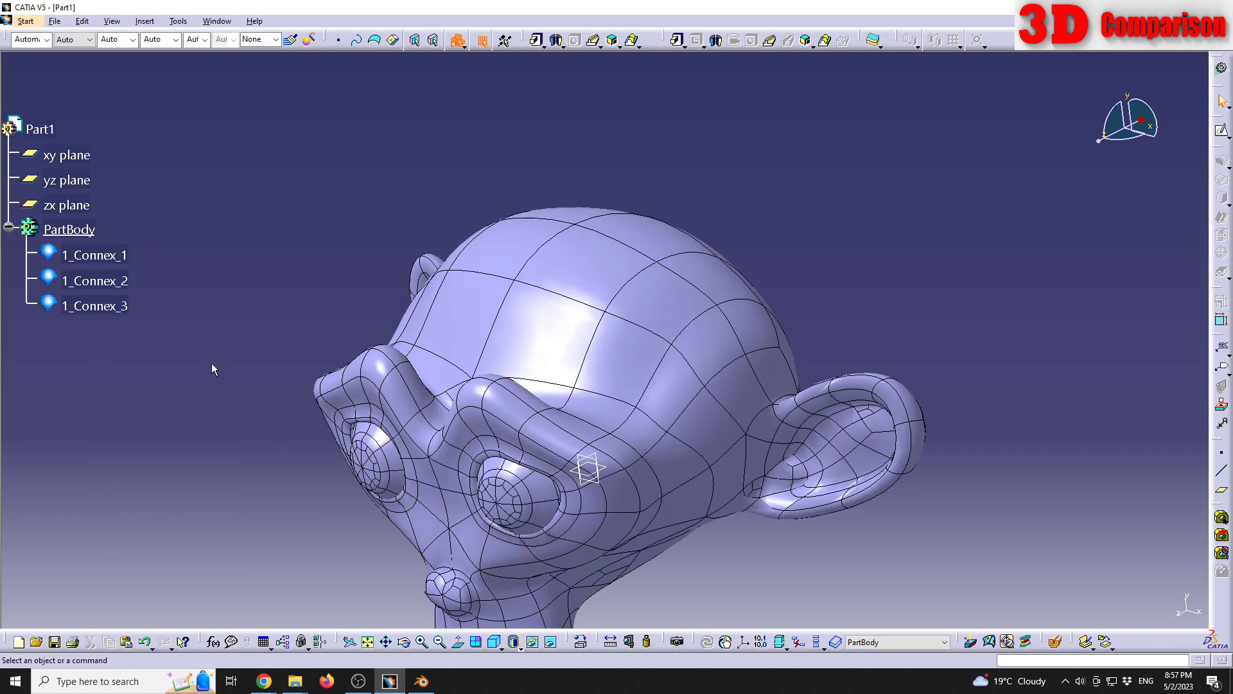
Hide the two eye surfaces 1_Connex_1 and 1_Connex_2 so that only the head surface is shown.
{"action": "left_click", "coordinate": [87, 255]}
{"action": "left_click", "coordinate": [92, 281], "text": "ctrl"}
{"action": "right_click", "coordinate": [87, 278]}
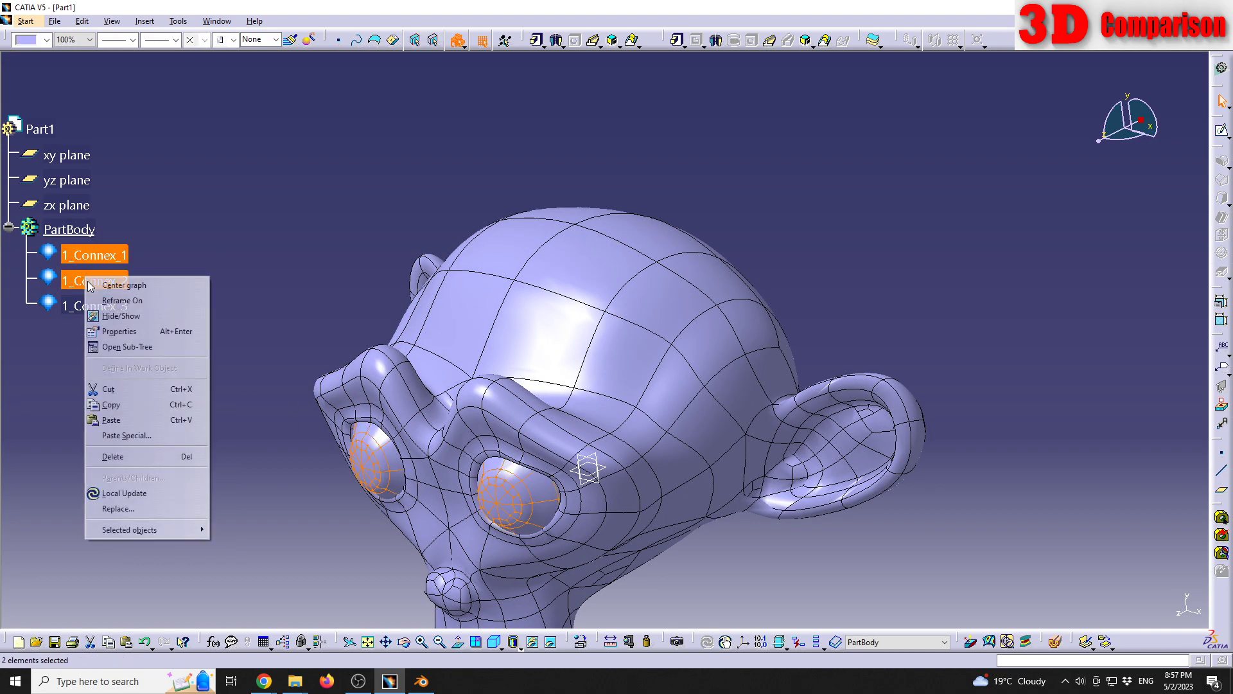
{"action": "left_click", "coordinate": [131, 317]}
{"action": "middle_click_drag", "start_coordinate": [451, 467], "coordinate": [572, 299]}
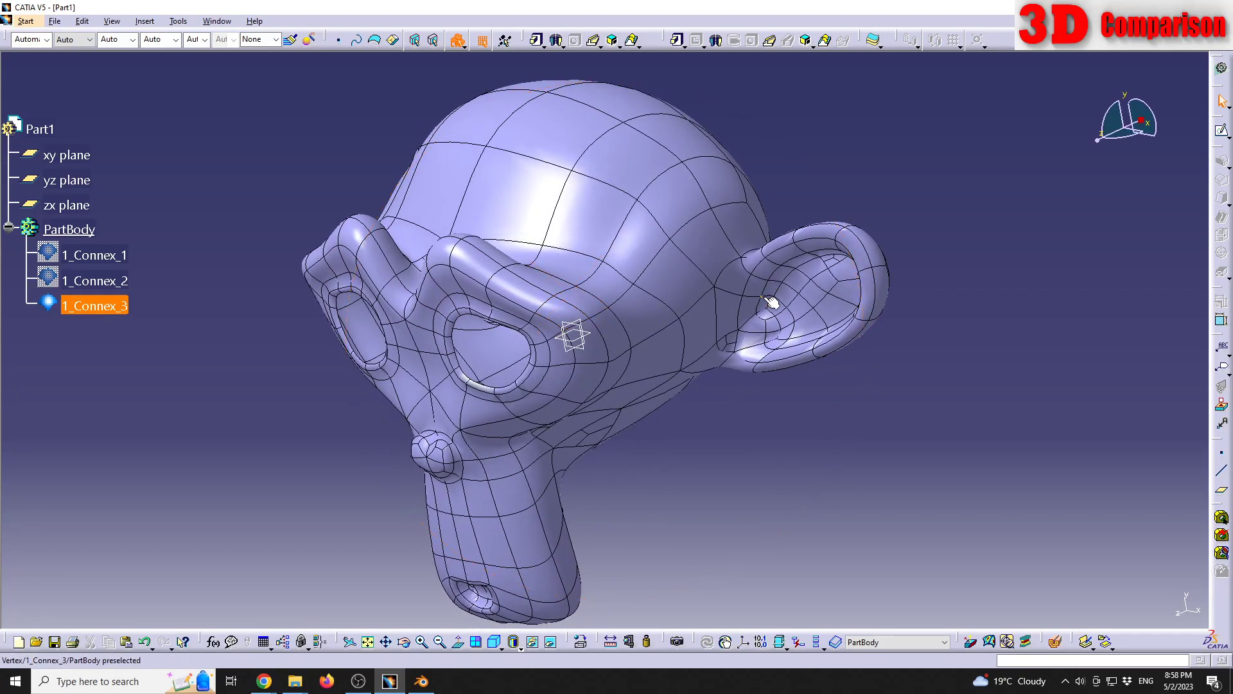
Try to thicken the head surface 1_Connex_3 with a first offset of 1 mm, preview it and cancel the command.
{"action": "left_click", "coordinate": [841, 180]}
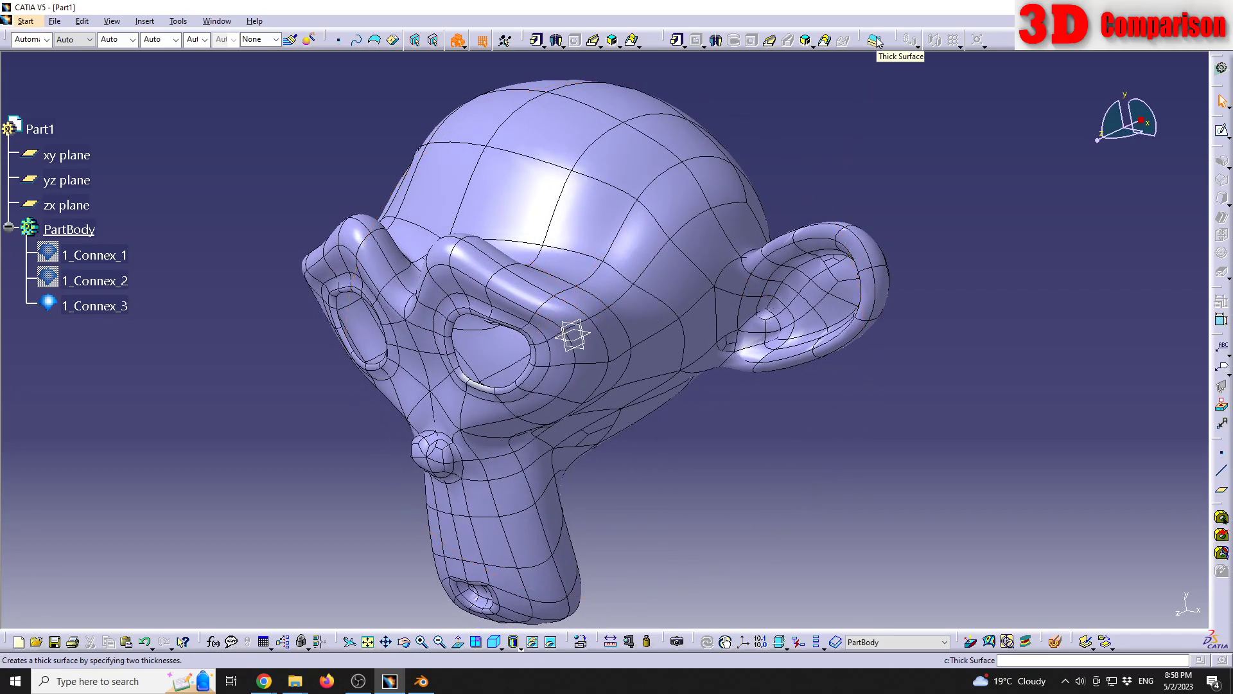
{"action": "left_click", "coordinate": [875, 40]}
{"action": "left_click", "coordinate": [626, 222]}
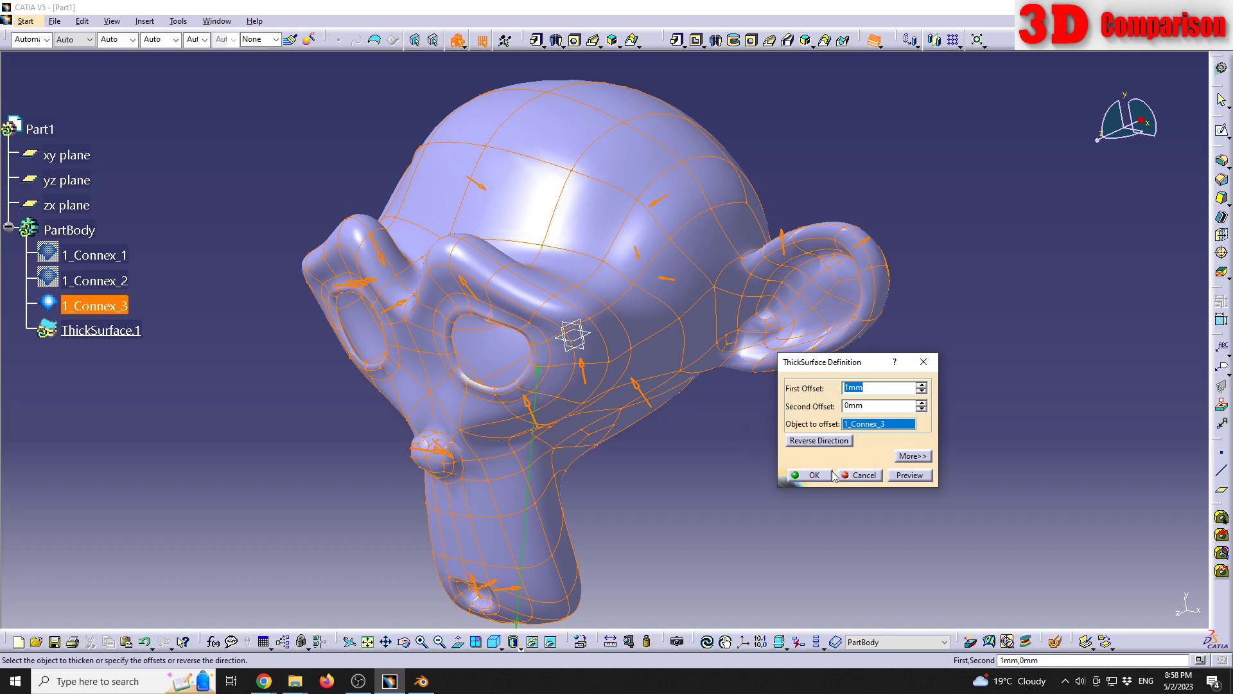
{"action": "left_click", "coordinate": [896, 475]}
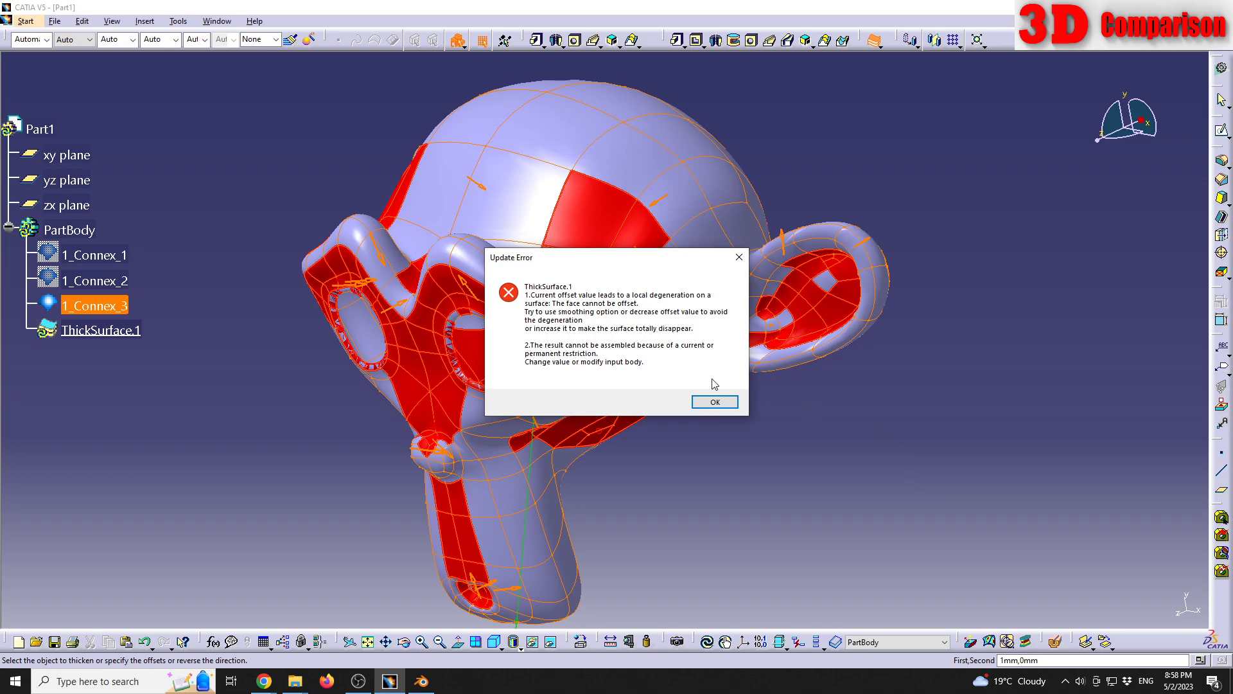
{"action": "left_click_drag", "start_coordinate": [620, 265], "coordinate": [803, 383]}
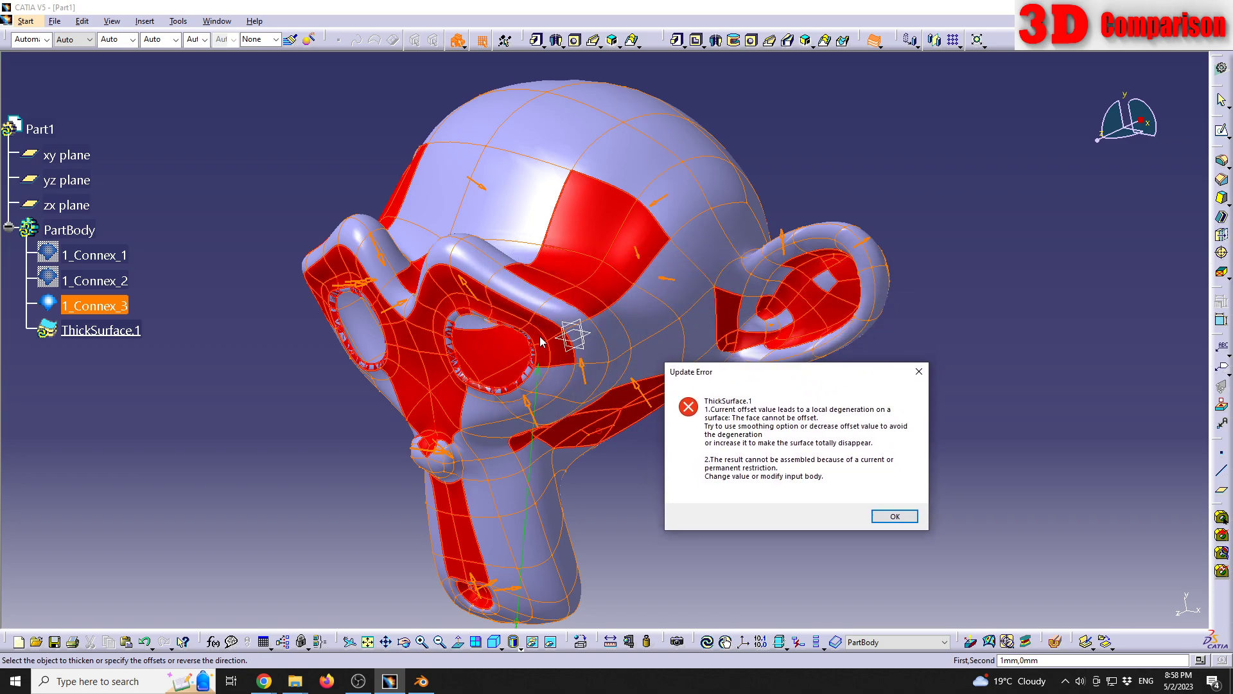
{"action": "left_click", "coordinate": [895, 516]}
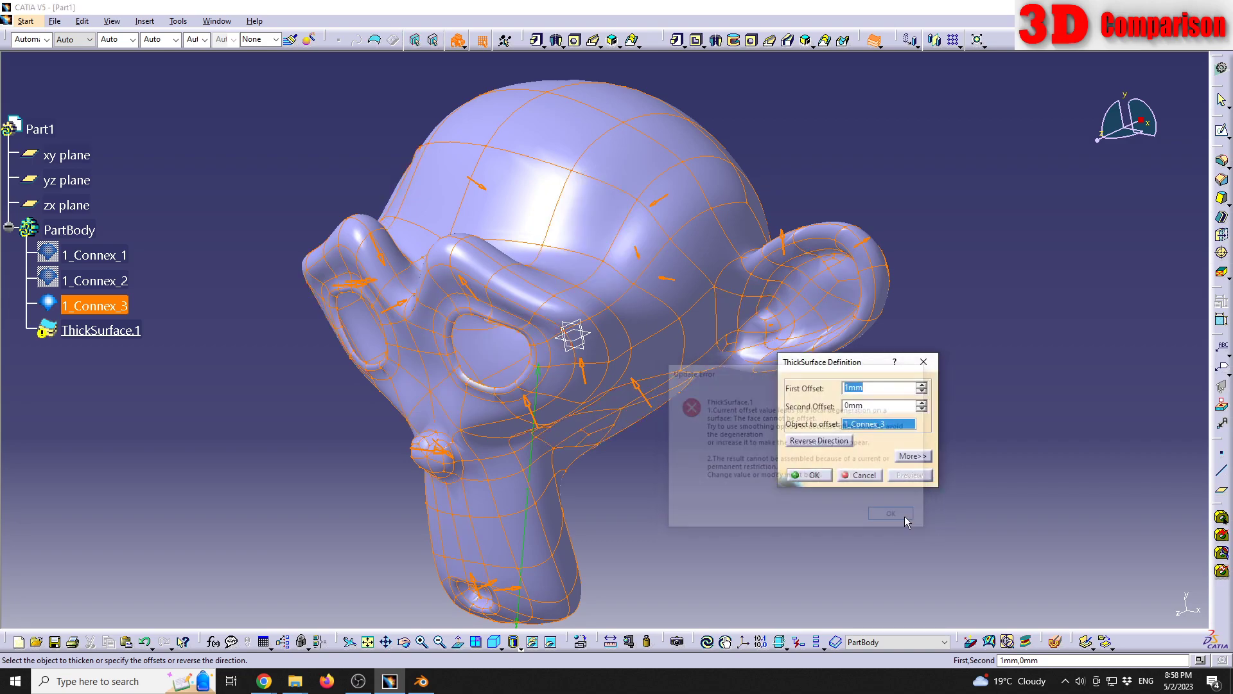
{"action": "left_click", "coordinate": [858, 474]}
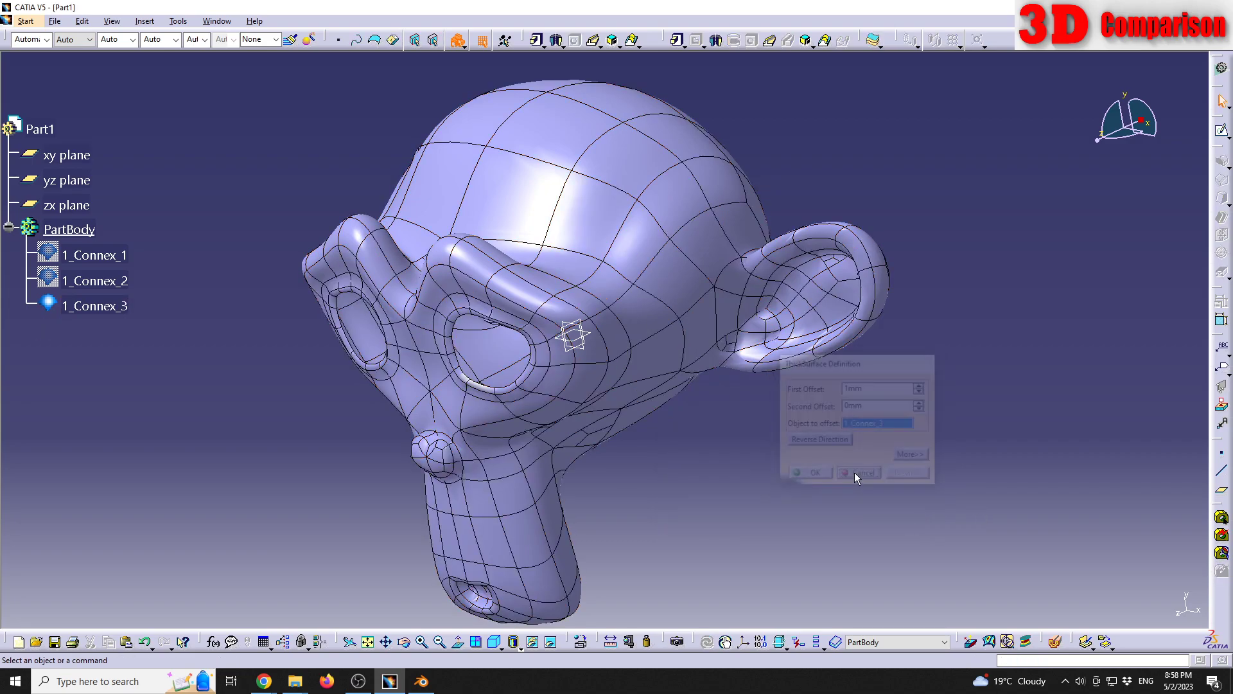
Sketch a rectangle about 1.97 by 1.66 mm around the head on the yz plane, and dimension its height and width.
{"action": "left_click", "coordinate": [582, 326]}
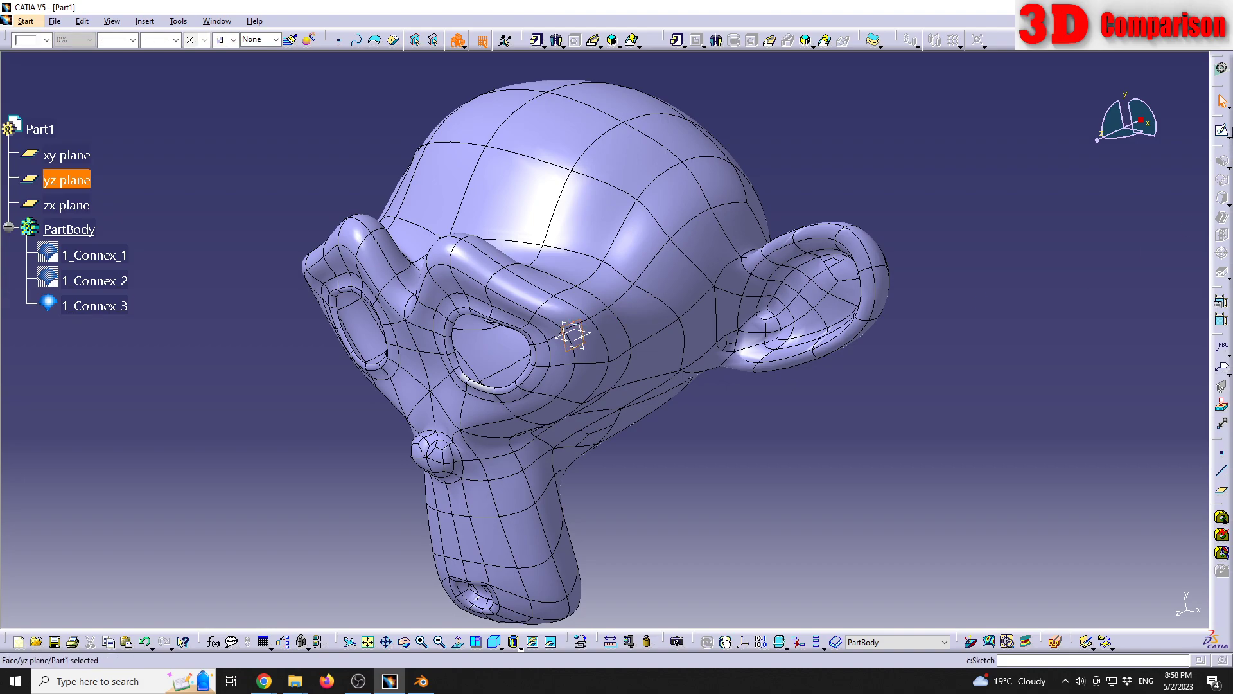
{"action": "left_click", "coordinate": [1221, 129]}
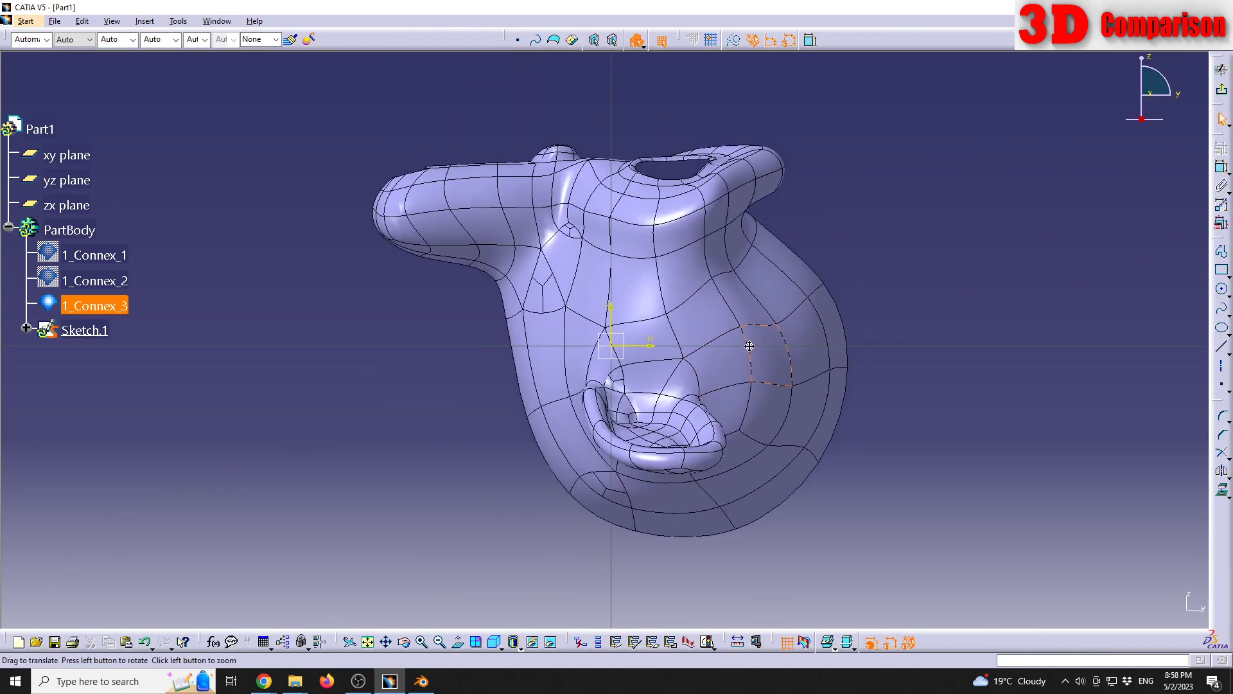
{"action": "left_click", "coordinate": [1220, 272]}
{"action": "left_click", "coordinate": [357, 172]}
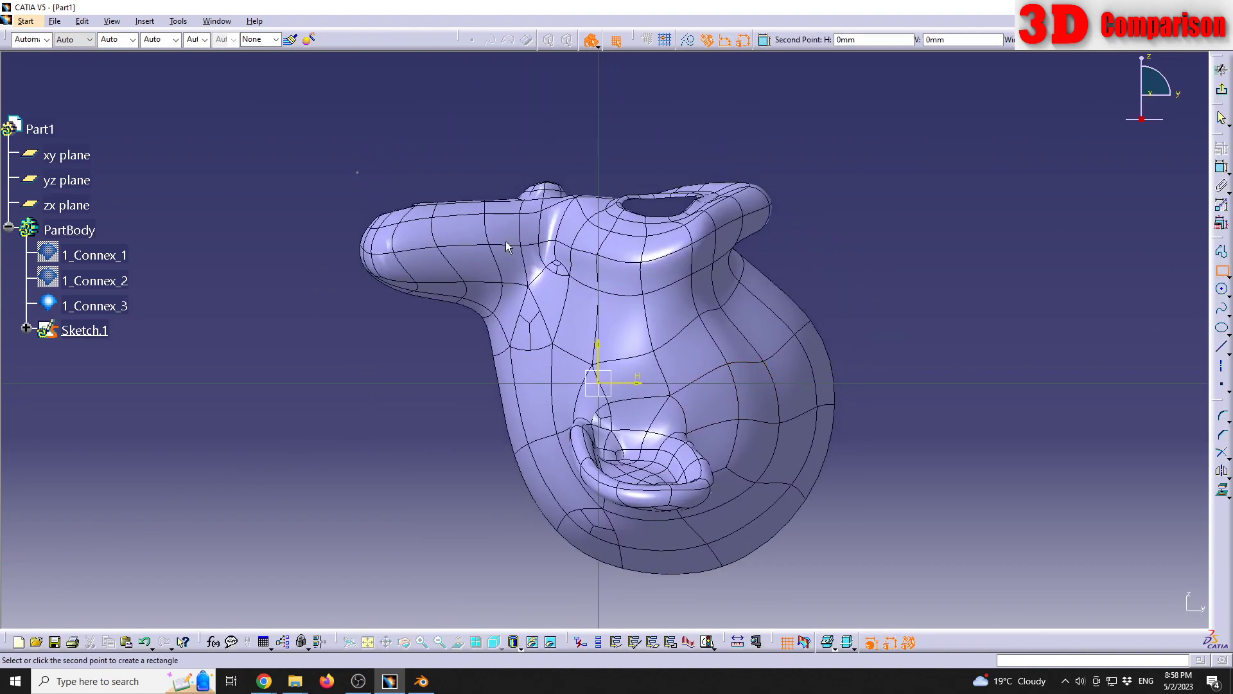
{"action": "left_click", "coordinate": [840, 582]}
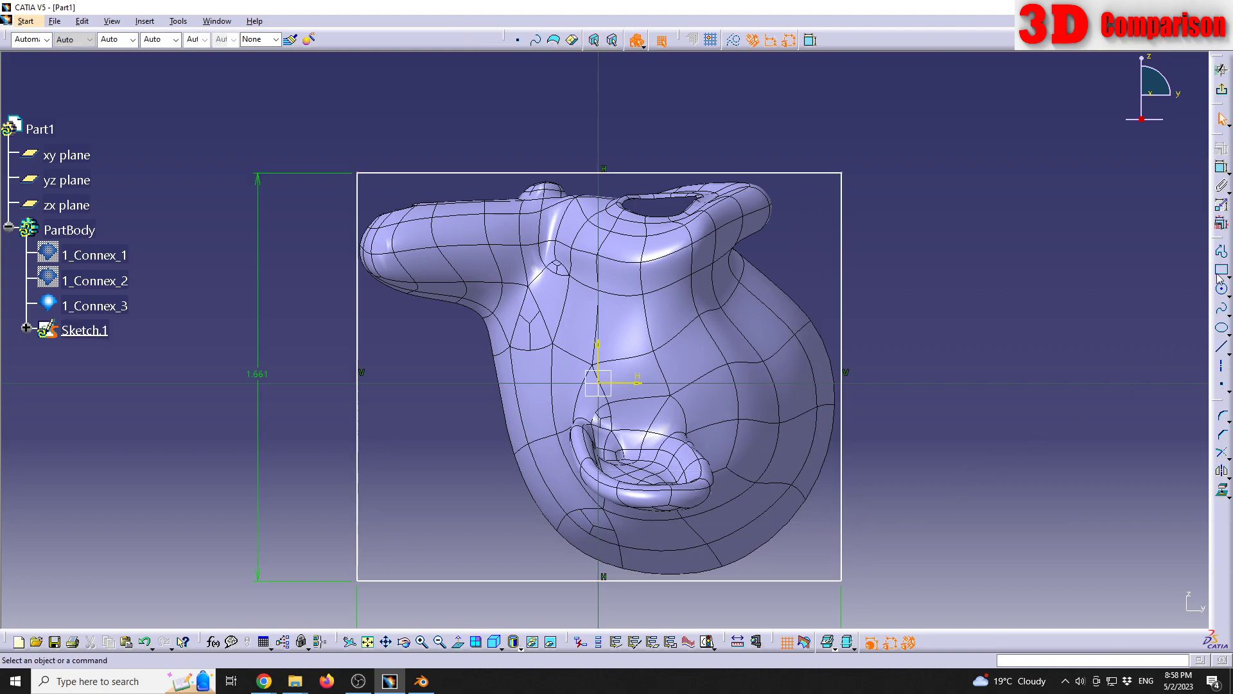
{"action": "left_click", "coordinate": [736, 172]}
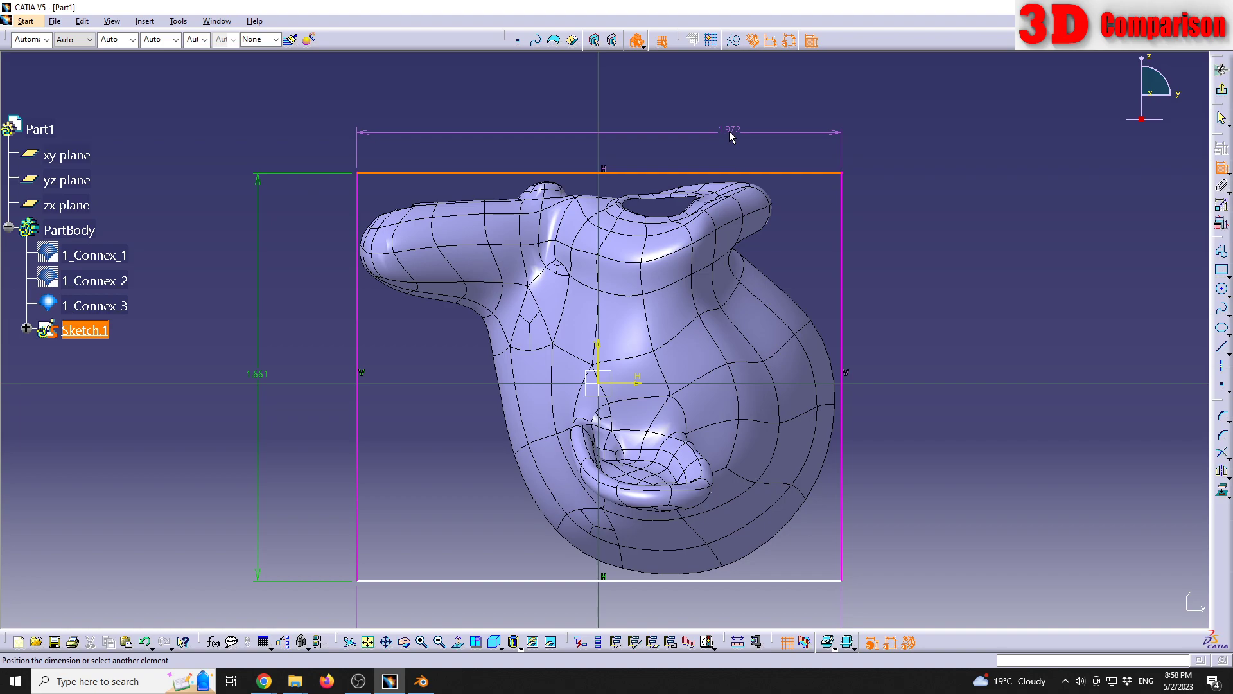
{"action": "left_click", "coordinate": [725, 129]}
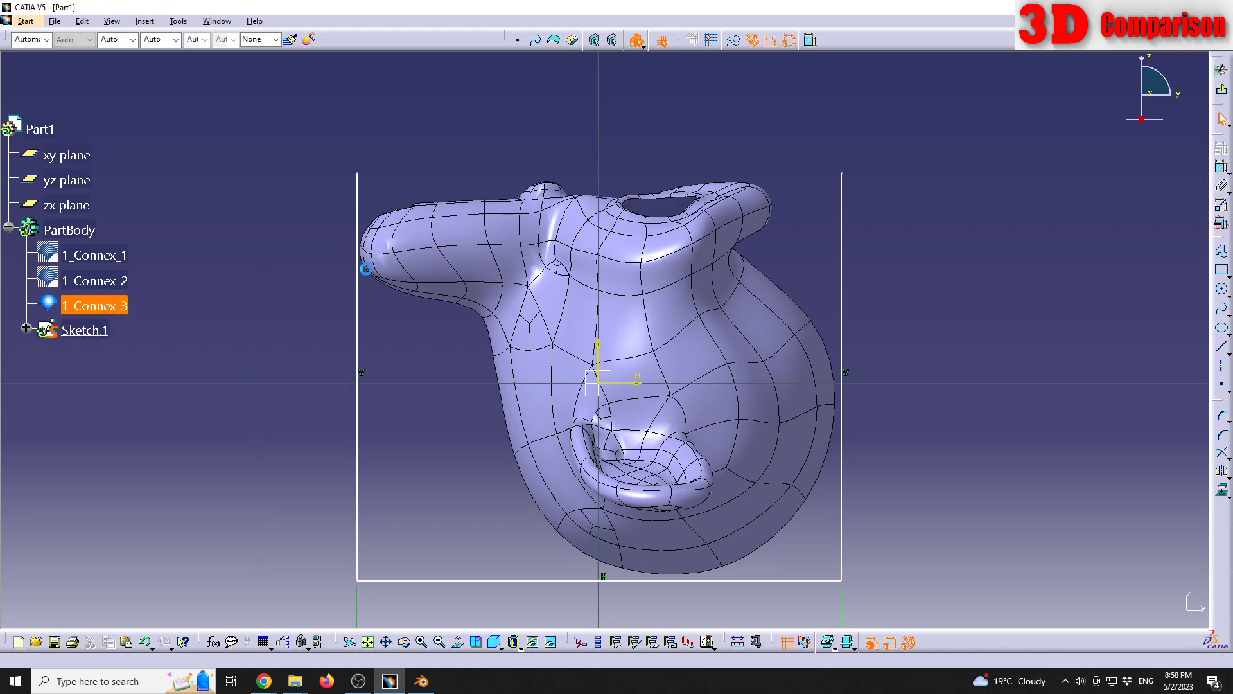
Delete the whole rectangle around the head and leave the sketch.
{"action": "left_click", "coordinate": [358, 288]}
{"action": "key", "text": "Delete"}
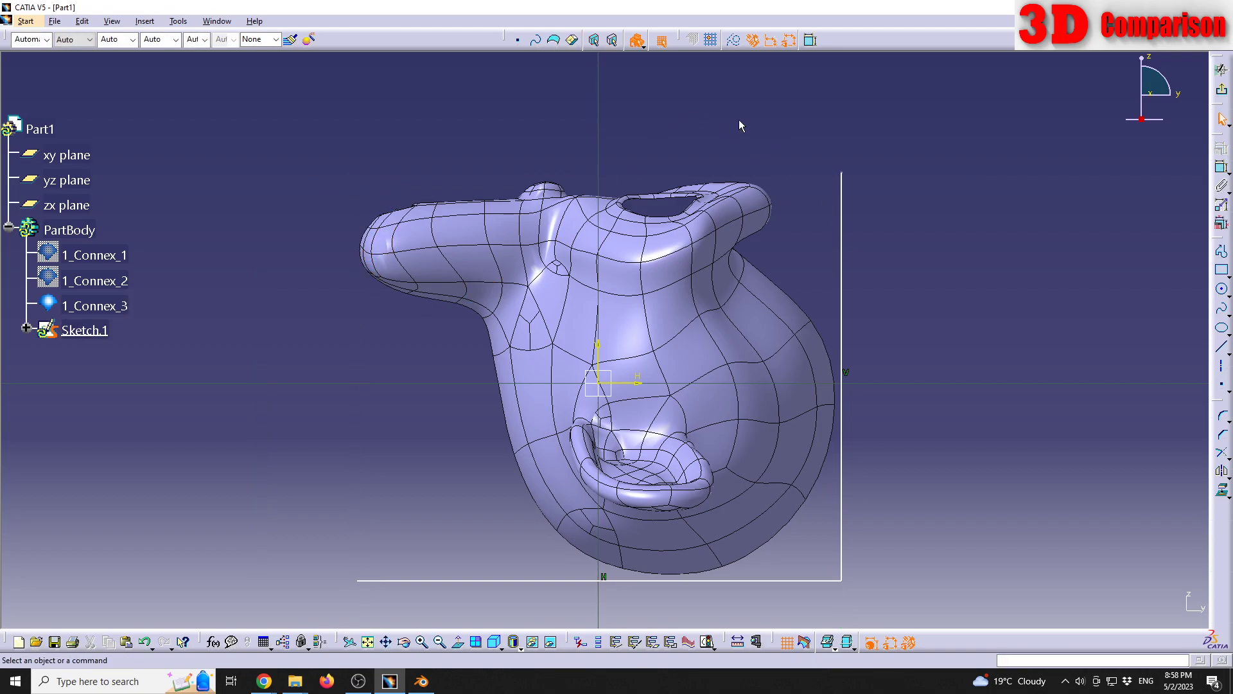
{"action": "left_click_drag", "start_coordinate": [321, 143], "coordinate": [963, 622]}
{"action": "key", "text": "Delete"}
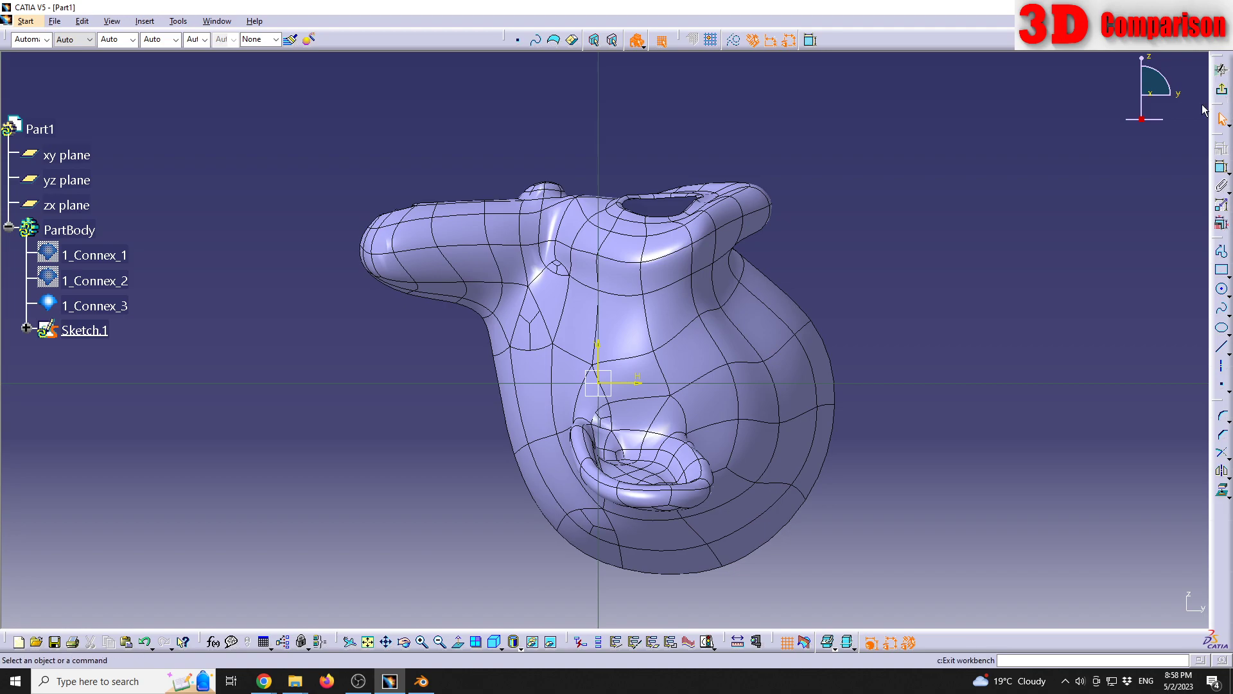
{"action": "left_click", "coordinate": [1221, 90]}
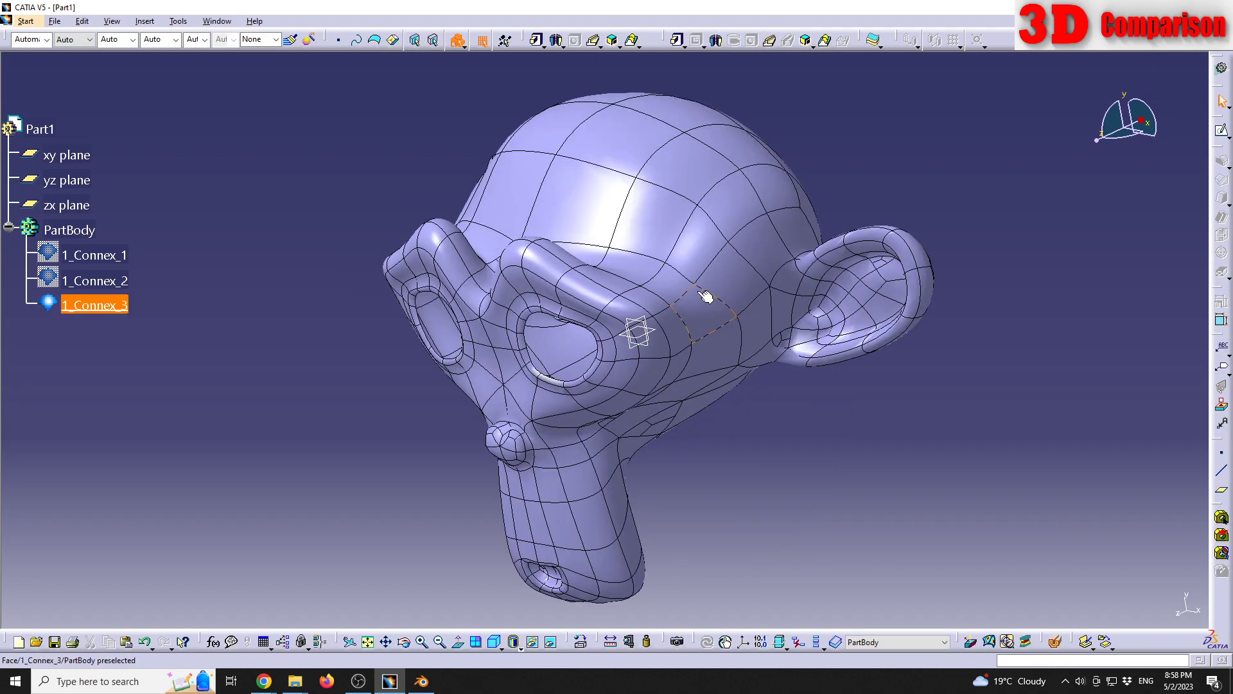
Switch to the Imagine & Shape workbench and import the monkey head's OBJ file from the Desktop as subdivision surfaces.
{"action": "left_click", "coordinate": [26, 22]}
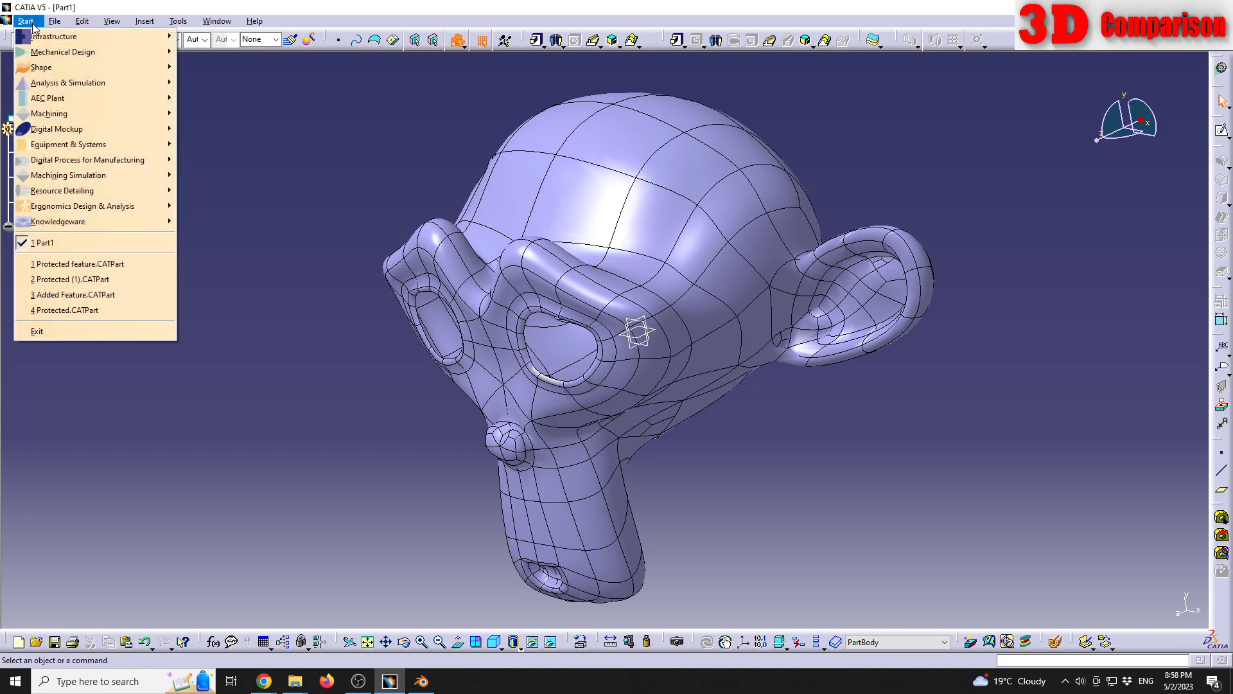
{"action": "mouse_move", "coordinate": [49, 72]}
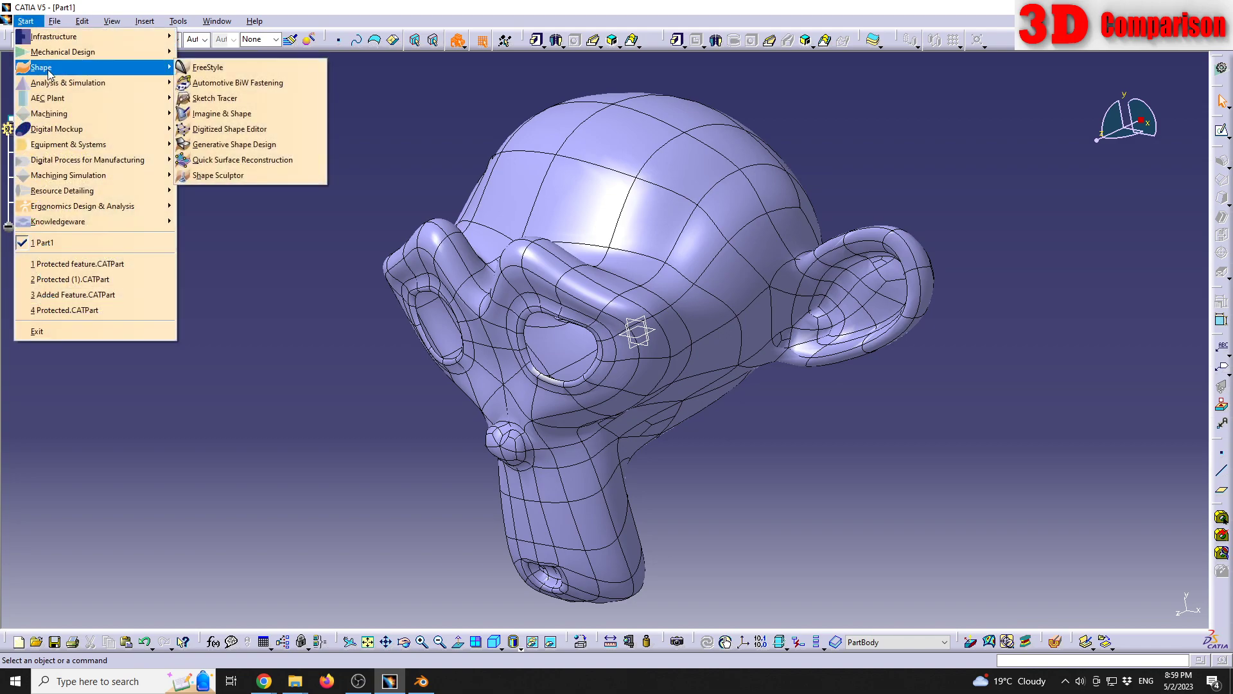
{"action": "left_click", "coordinate": [212, 114]}
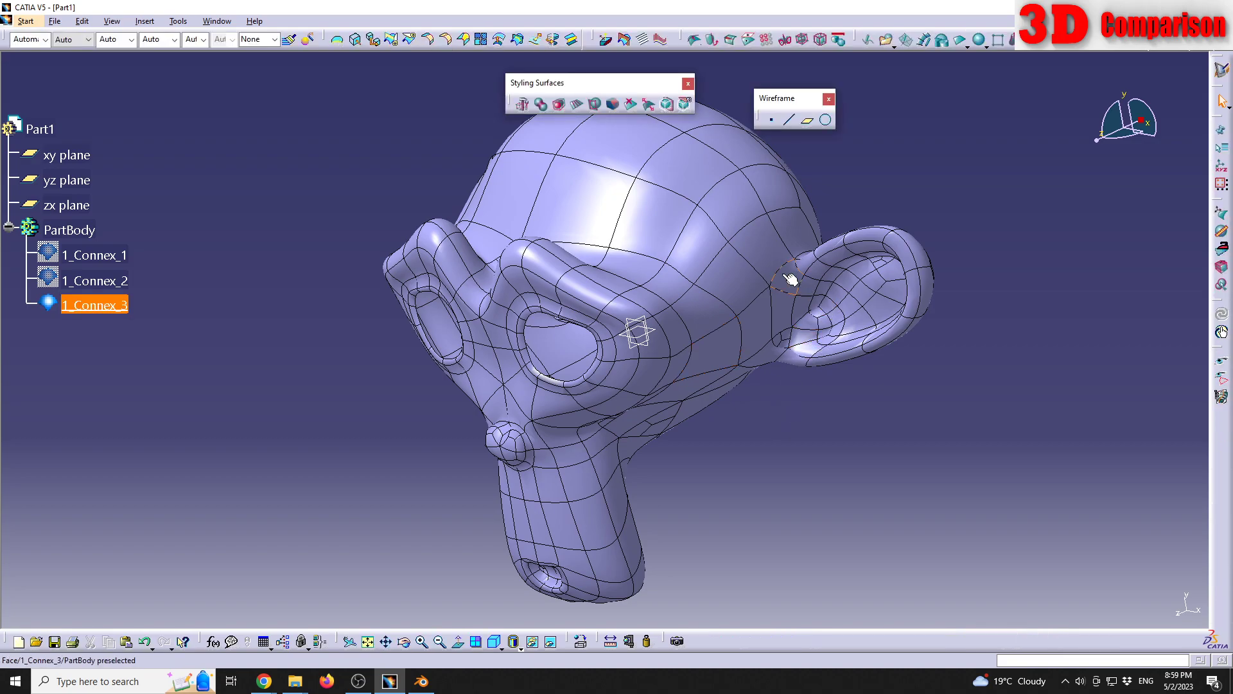
{"action": "left_click", "coordinate": [893, 42]}
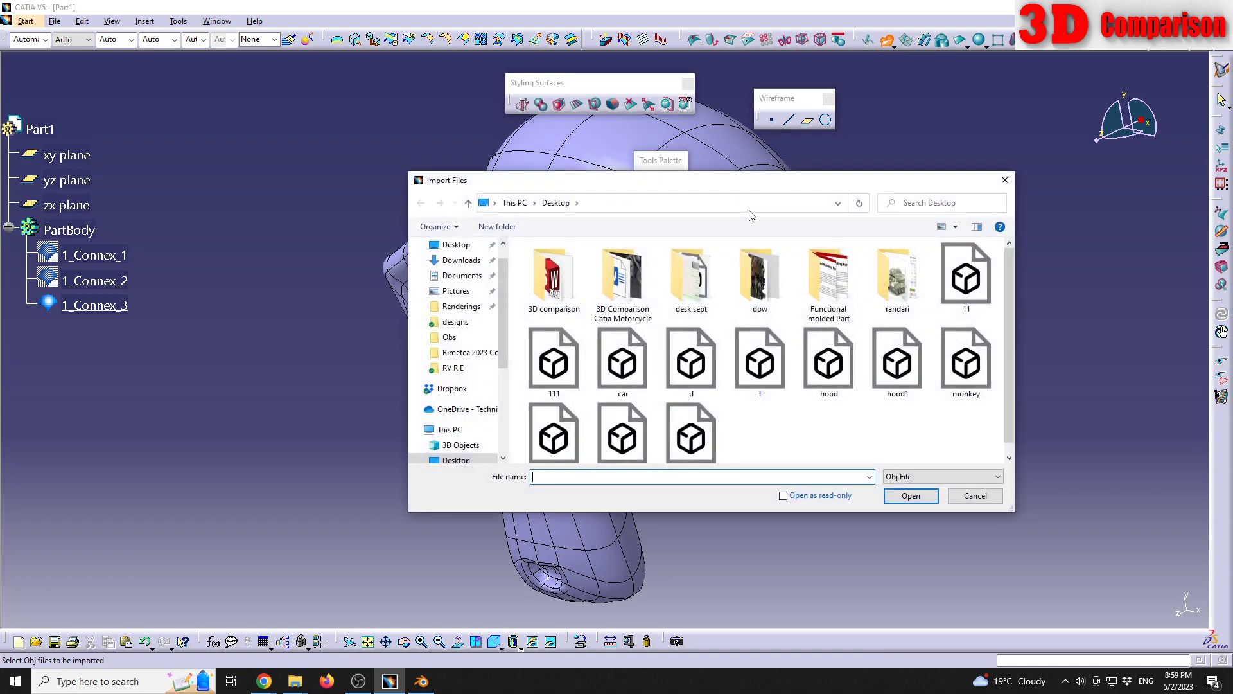
{"action": "left_click", "coordinate": [563, 438]}
{"action": "left_click", "coordinate": [907, 499]}
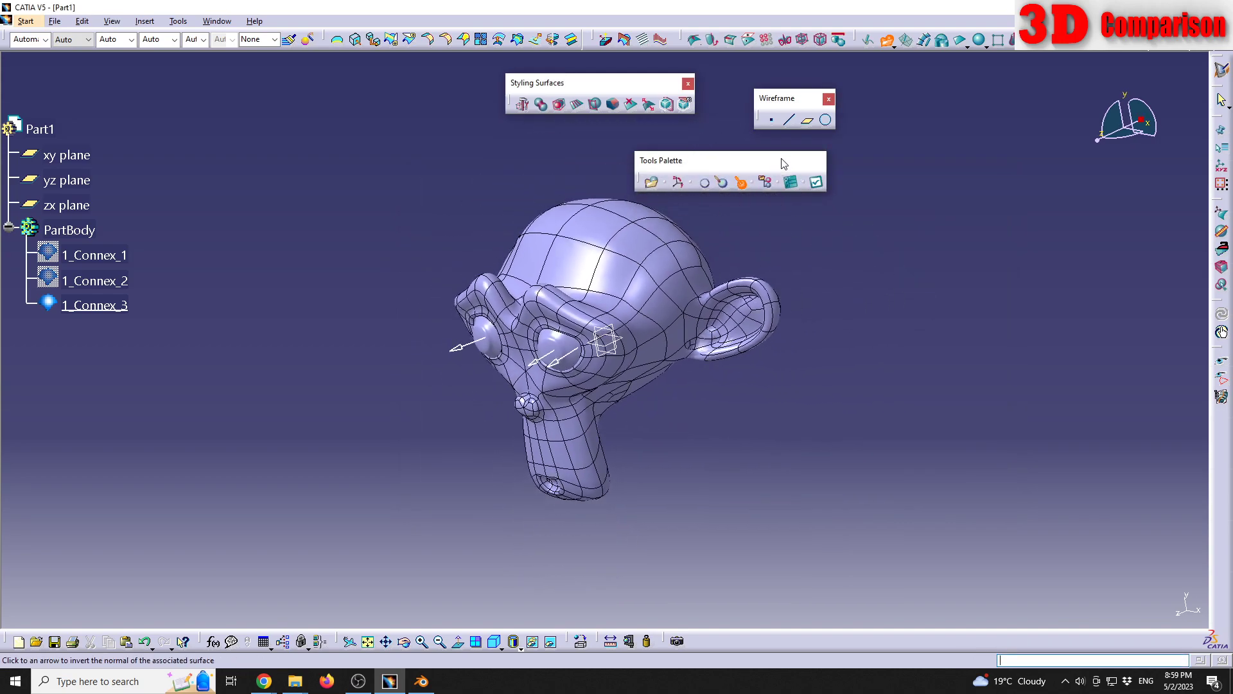
Keep the import scale at 1000 for the newly imported head and complete the subdivision import.
{"action": "left_click_drag", "start_coordinate": [779, 160], "coordinate": [911, 191]}
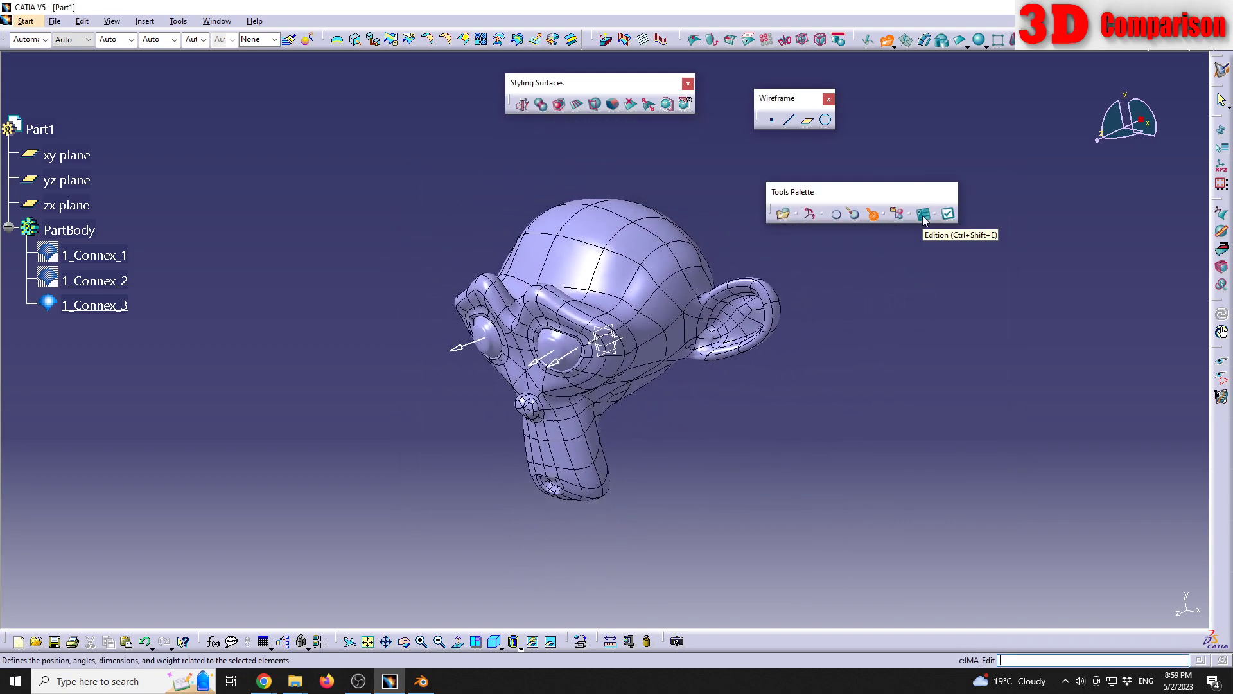
{"action": "left_click", "coordinate": [923, 216]}
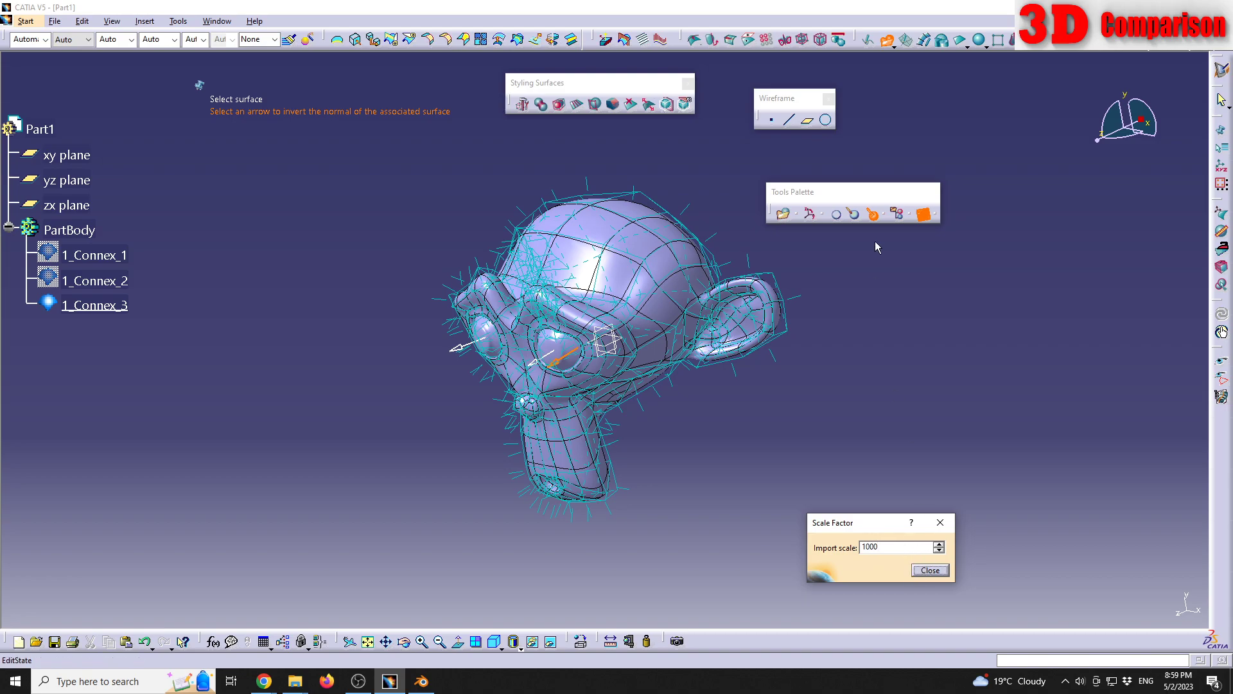
{"action": "left_click", "coordinate": [933, 571]}
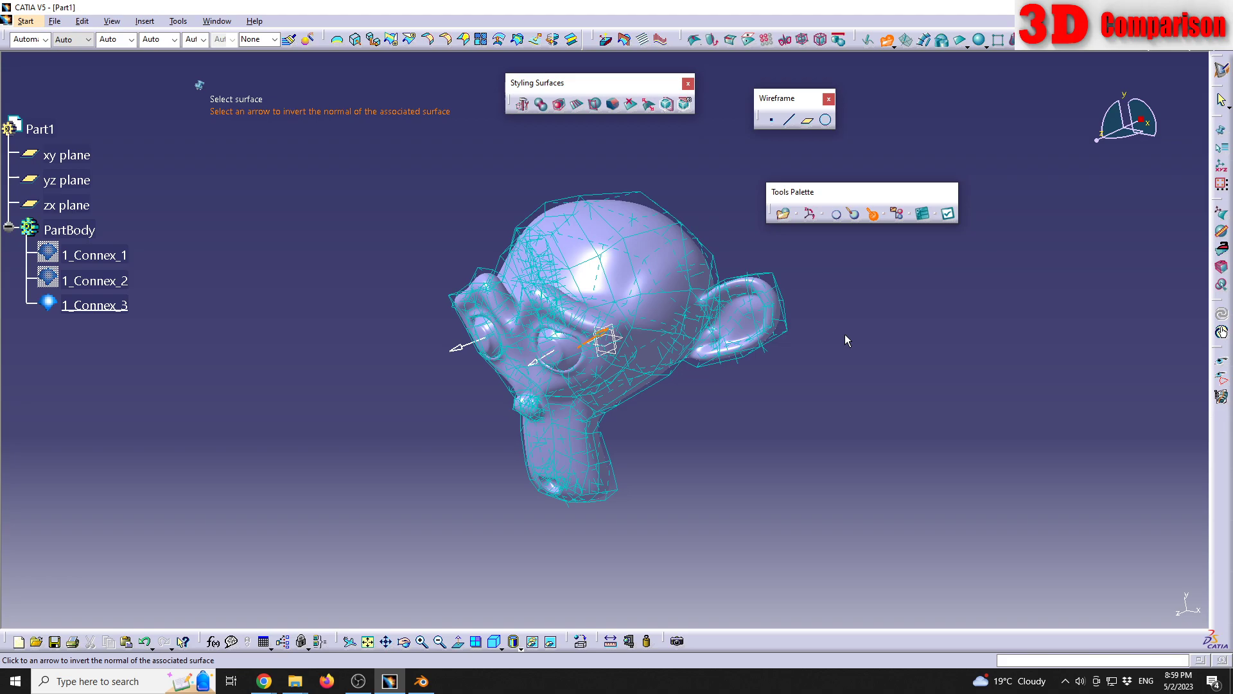
{"action": "left_click", "coordinate": [948, 213]}
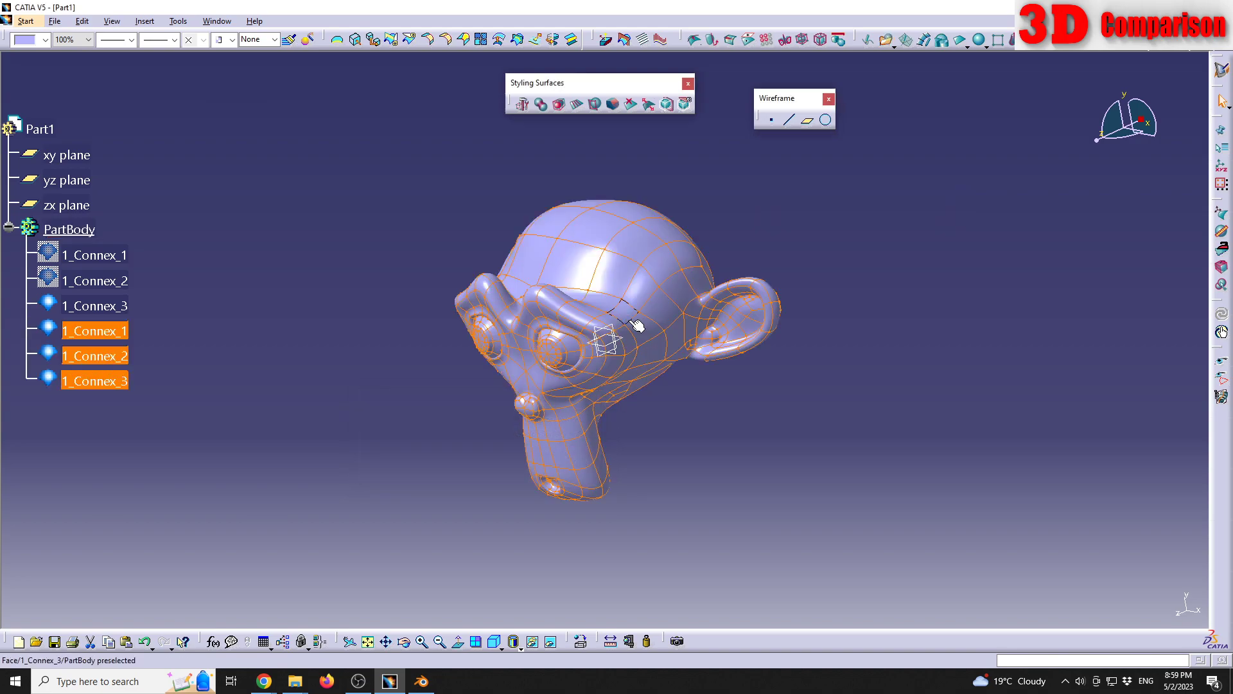
Hide the old small head surface 1_Connex_3 and the two newly imported eye surfaces 1_Connex_1 and 1_Connex_2.
{"action": "left_click", "coordinate": [311, 392]}
{"action": "right_click", "coordinate": [78, 303]}
{"action": "right_click", "coordinate": [77, 305]}
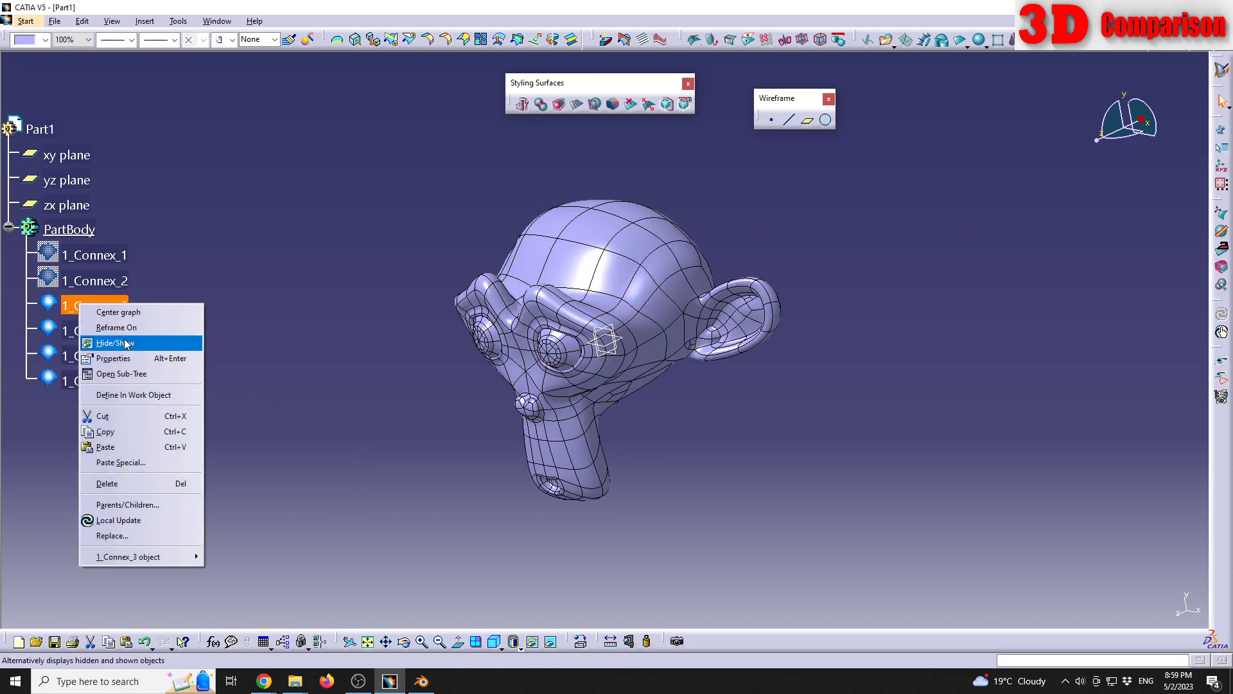
{"action": "left_click", "coordinate": [112, 341]}
{"action": "left_click", "coordinate": [106, 330]}
{"action": "left_click", "coordinate": [106, 355], "text": "ctrl"}
{"action": "right_click", "coordinate": [108, 334]}
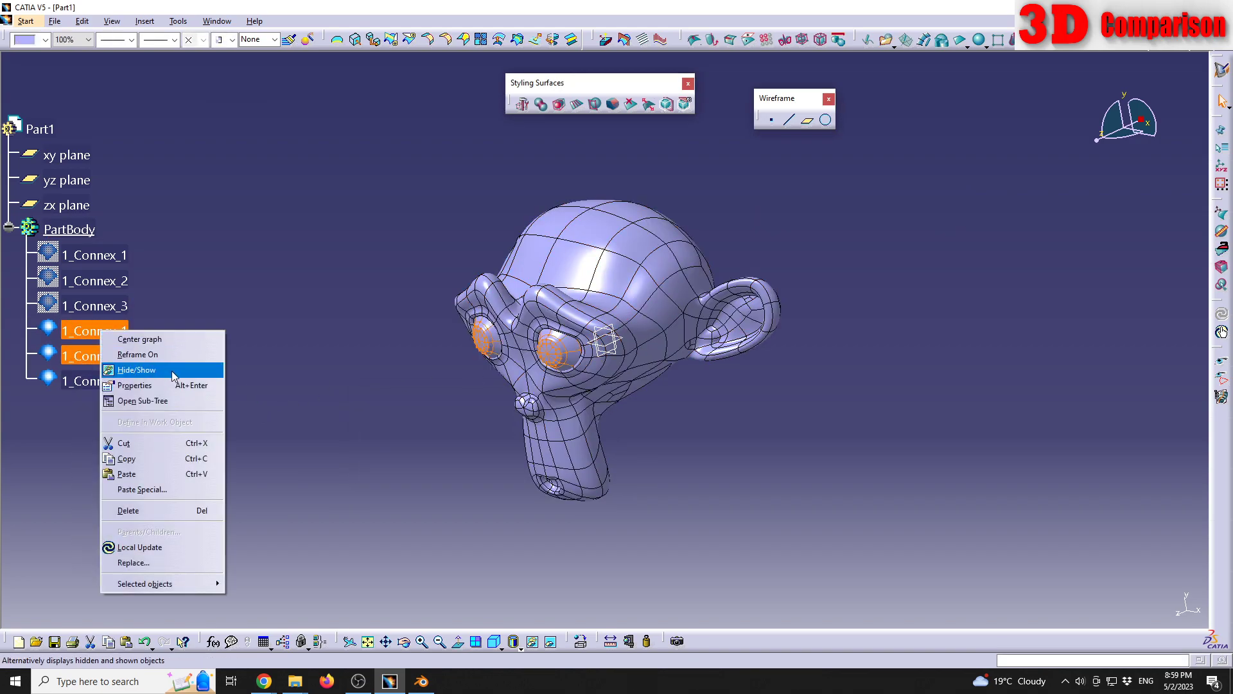
{"action": "left_click", "coordinate": [110, 366]}
{"action": "left_click", "coordinate": [95, 380]}
{"action": "middle_click_drag", "start_coordinate": [565, 360], "coordinate": [543, 355]}
{"action": "left_click", "coordinate": [315, 215]}
In the Generative Shape Design workbench, thicken the newly imported head surface 1_Connex_3 by 1 mm as a volume.
{"action": "left_click", "coordinate": [26, 21]}
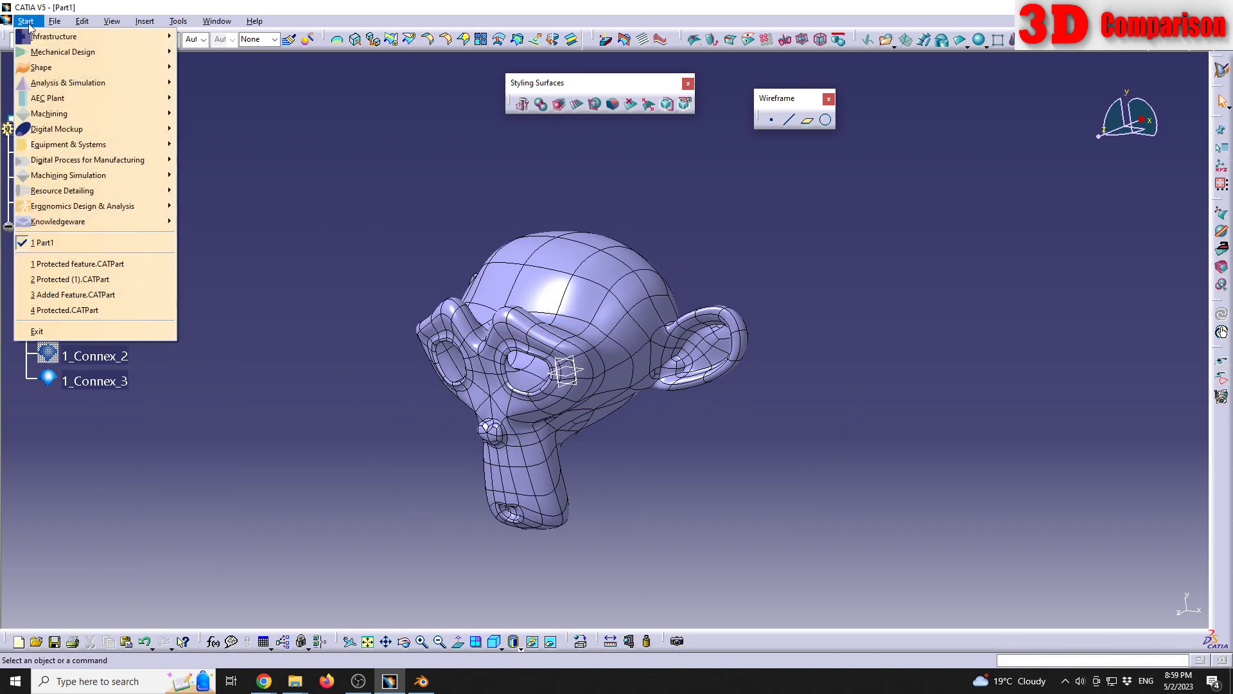
{"action": "mouse_move", "coordinate": [96, 67]}
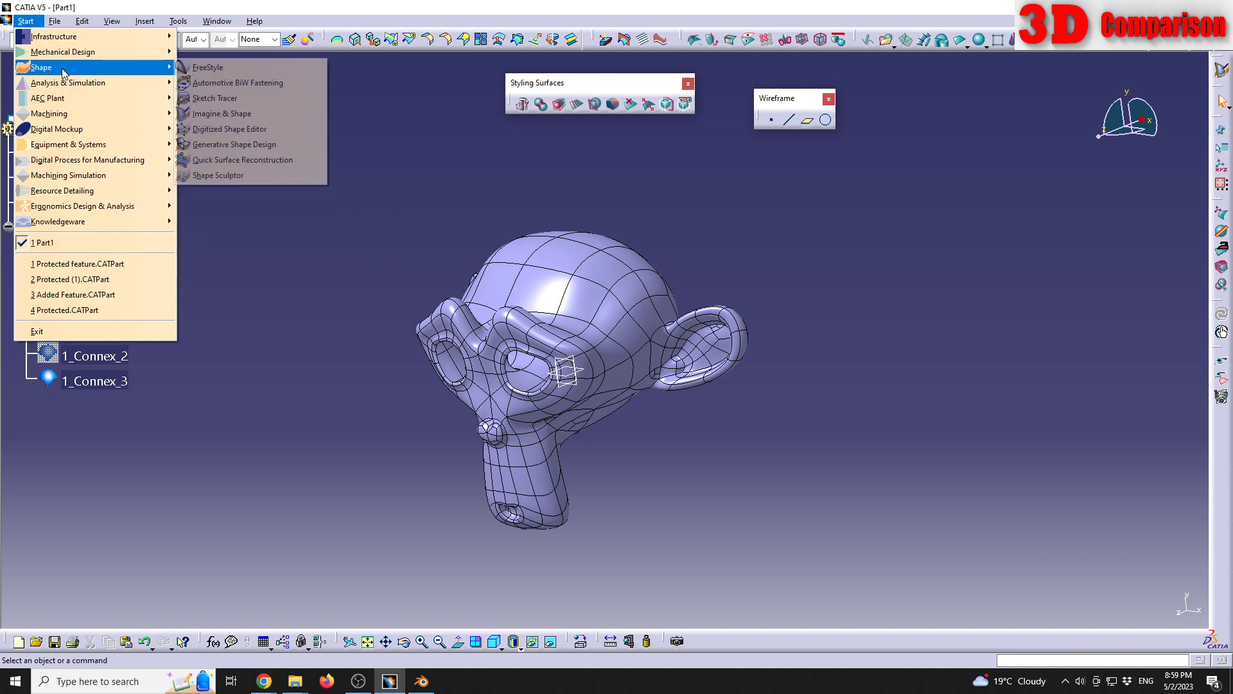
{"action": "left_click", "coordinate": [258, 150]}
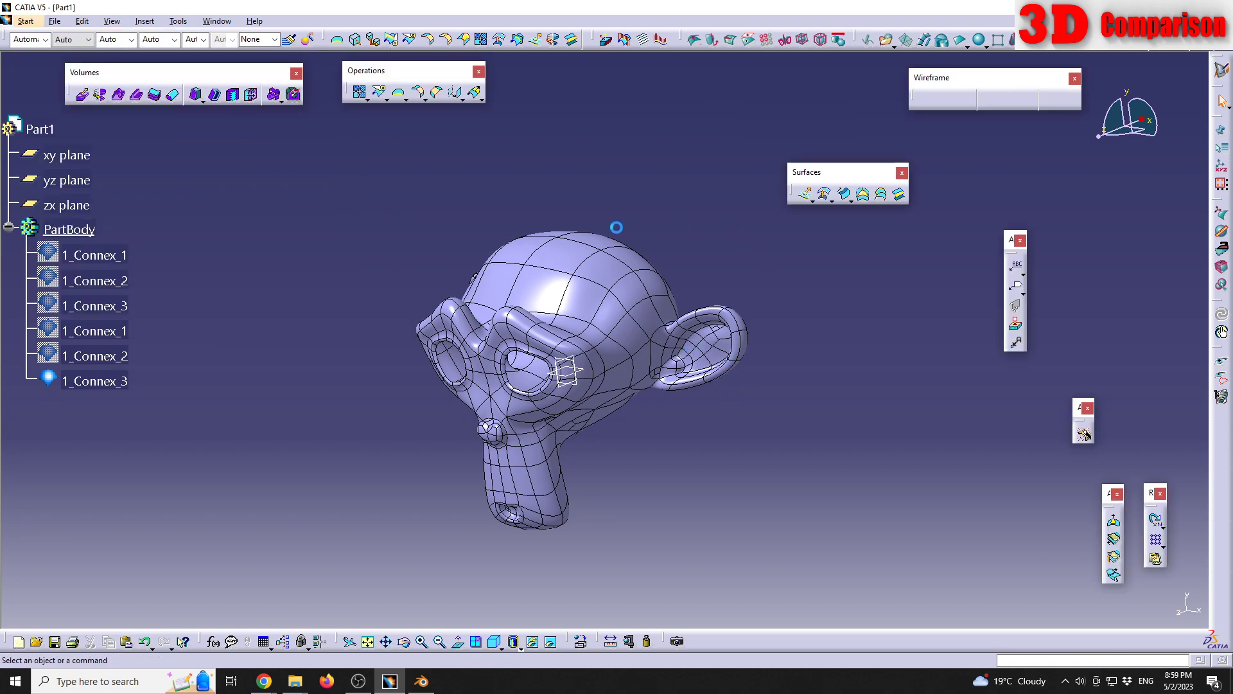
{"action": "left_click", "coordinate": [160, 100]}
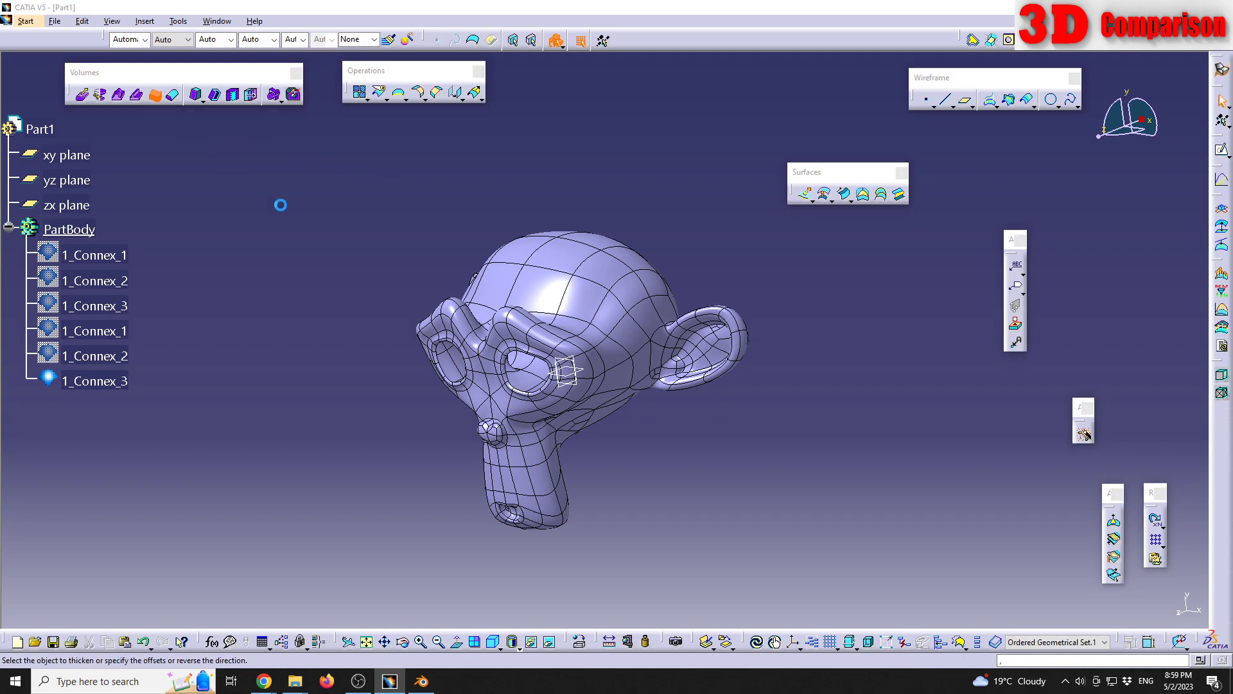
{"action": "left_click", "coordinate": [559, 315]}
{"action": "middle_click_drag", "start_coordinate": [585, 381], "coordinate": [638, 368]}
{"action": "left_click", "coordinate": [910, 477]}
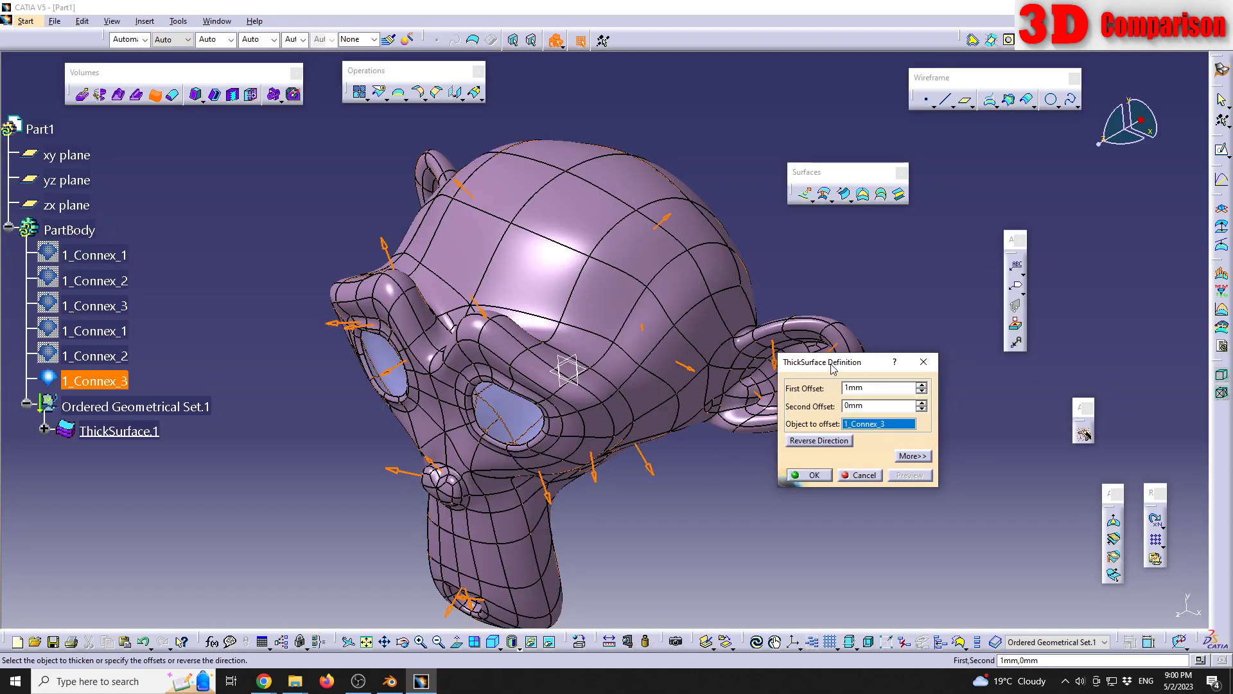
{"action": "left_click_drag", "start_coordinate": [832, 367], "coordinate": [745, 450]}
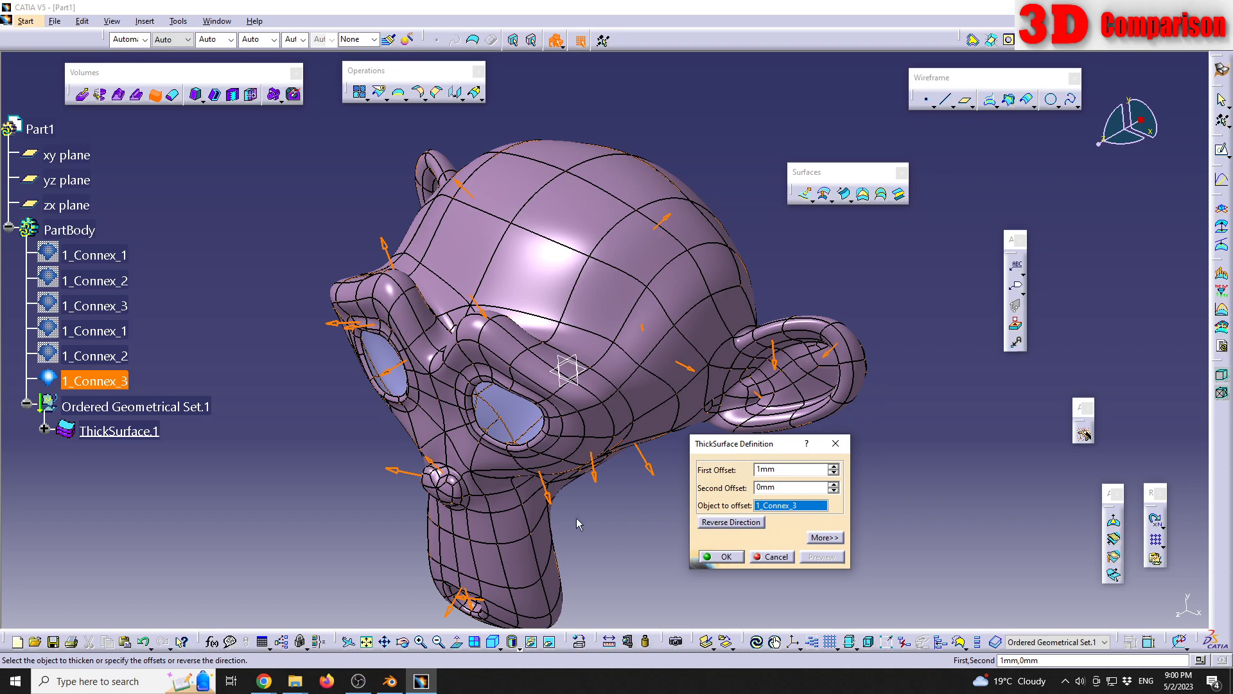
{"action": "middle_click_drag", "start_coordinate": [576, 521], "coordinate": [615, 484]}
{"action": "left_click", "coordinate": [725, 556]}
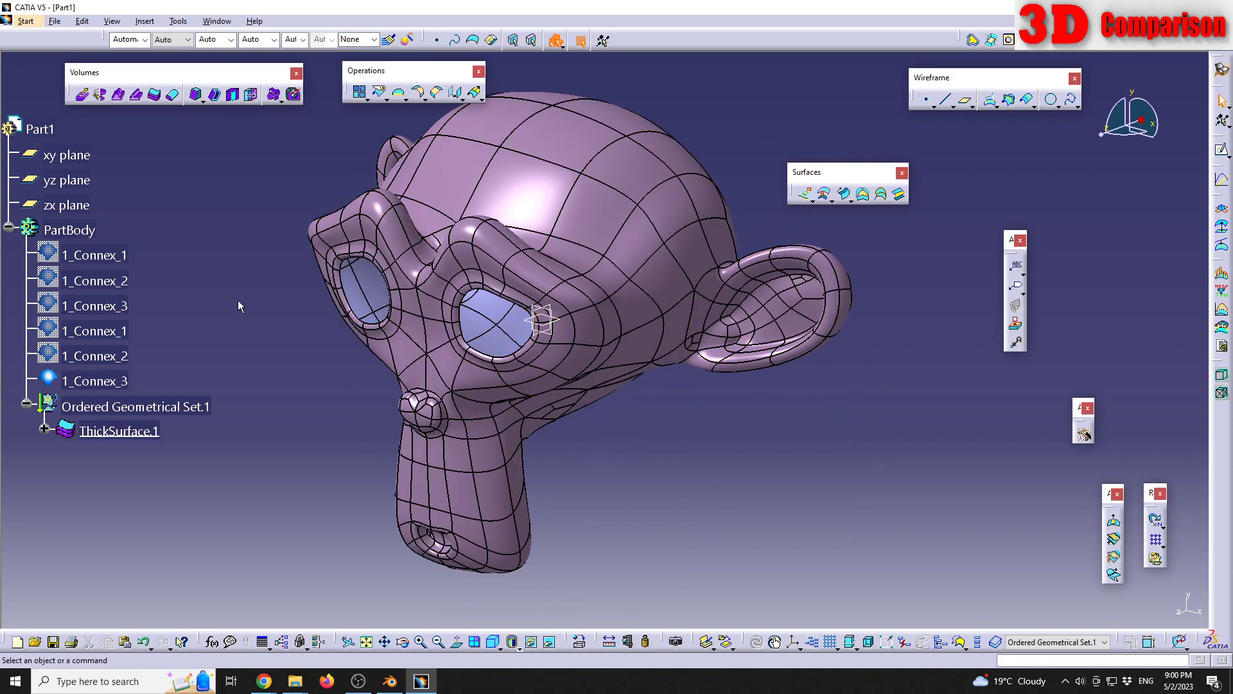
Switch back to the Part Design workbench with the thickened head in the part.
{"action": "left_click", "coordinate": [26, 21]}
{"action": "mouse_move", "coordinate": [87, 52]}
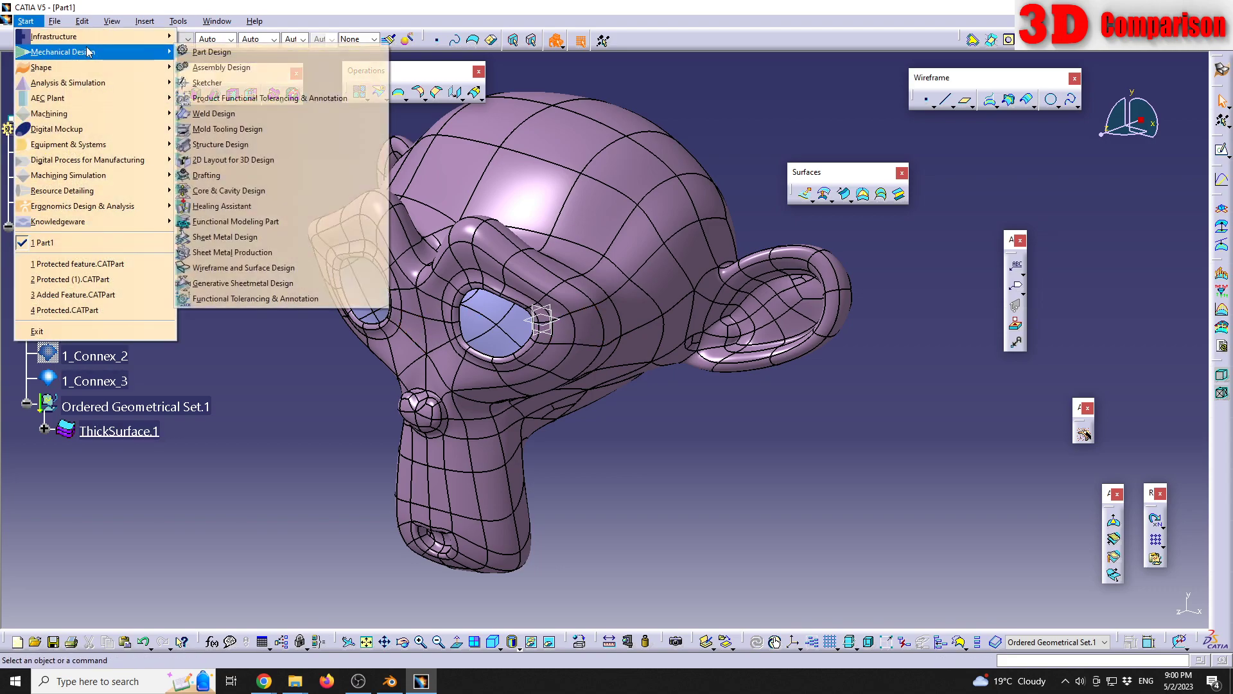
{"action": "left_click", "coordinate": [249, 54]}
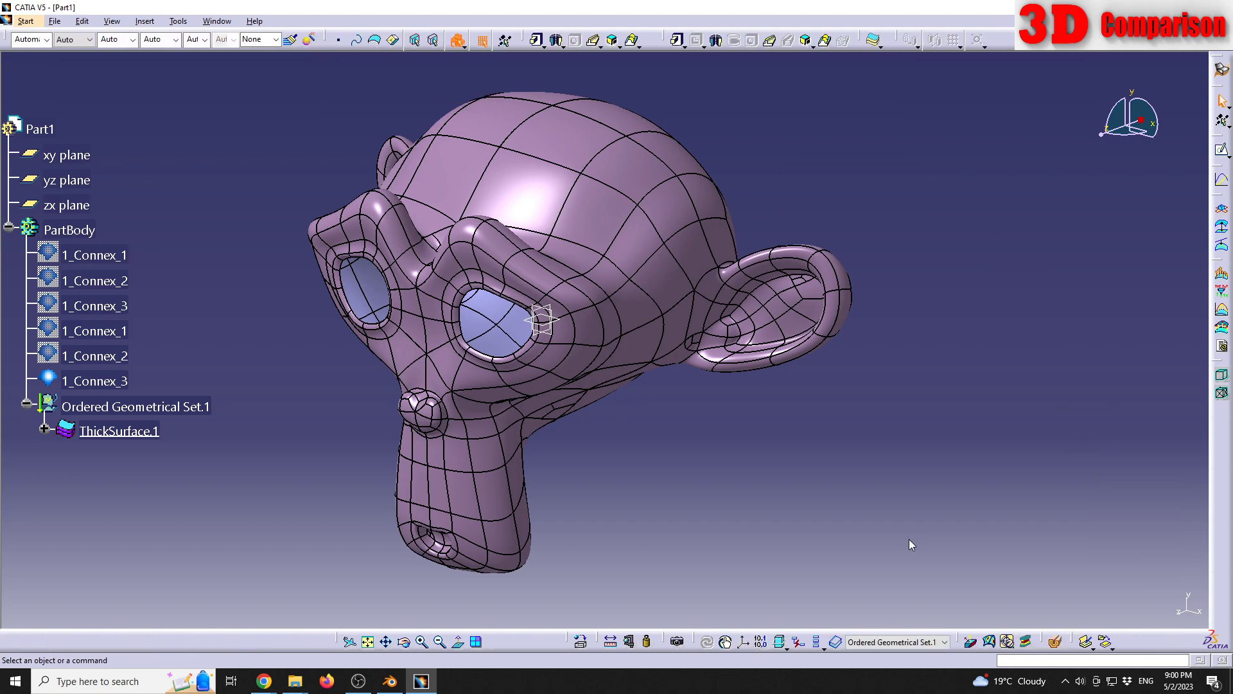
Cut the thickened head with a dynamic section across its middle to inspect the inside, and close the sectioning.
{"action": "left_click", "coordinate": [1058, 643]}
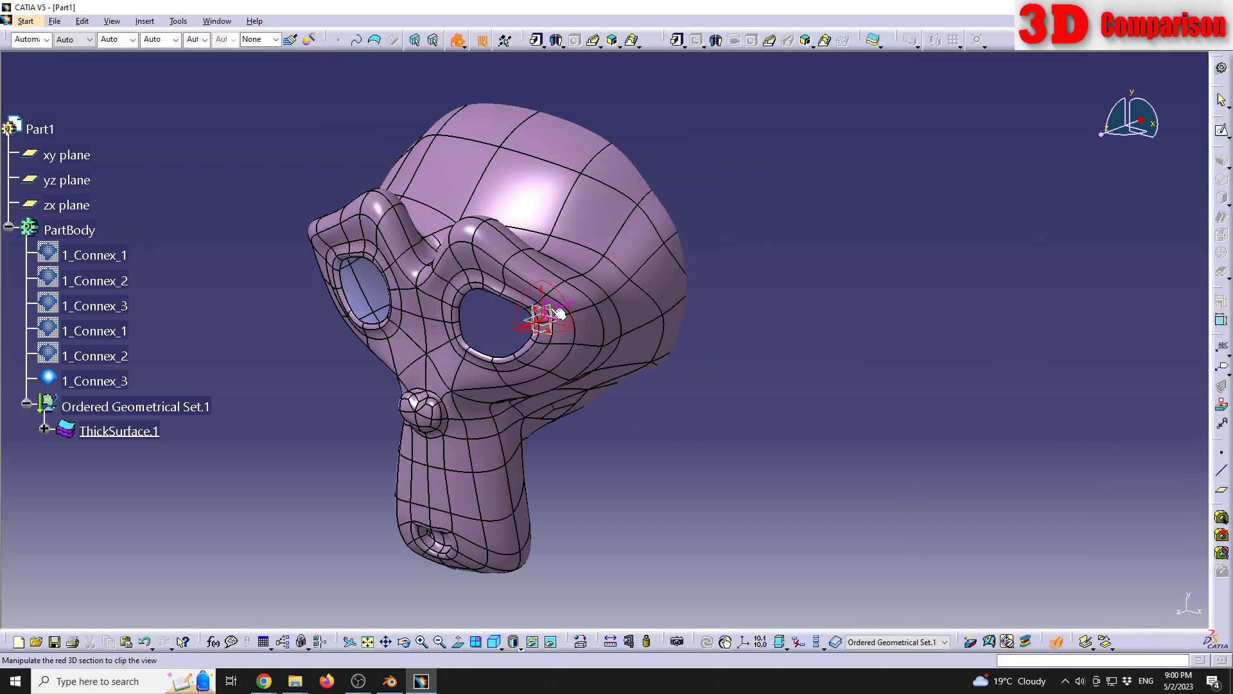
{"action": "middle_click_drag", "start_coordinate": [558, 310], "coordinate": [662, 308]}
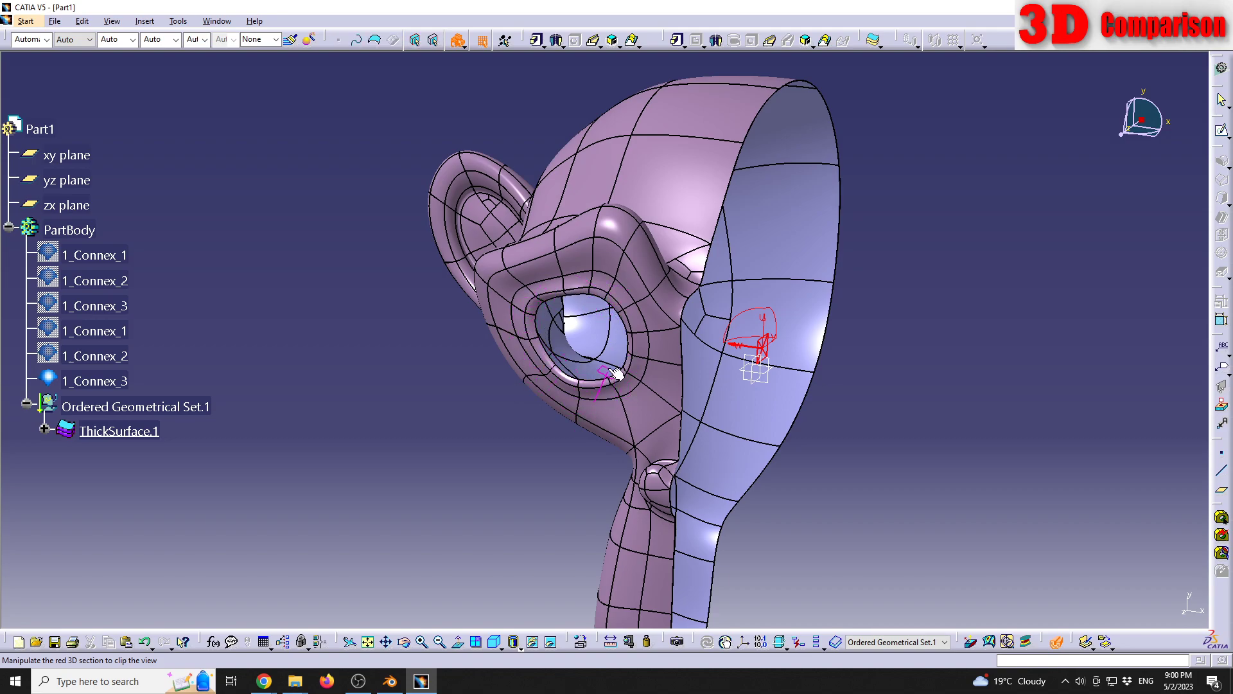
{"action": "key", "text": "Escape"}
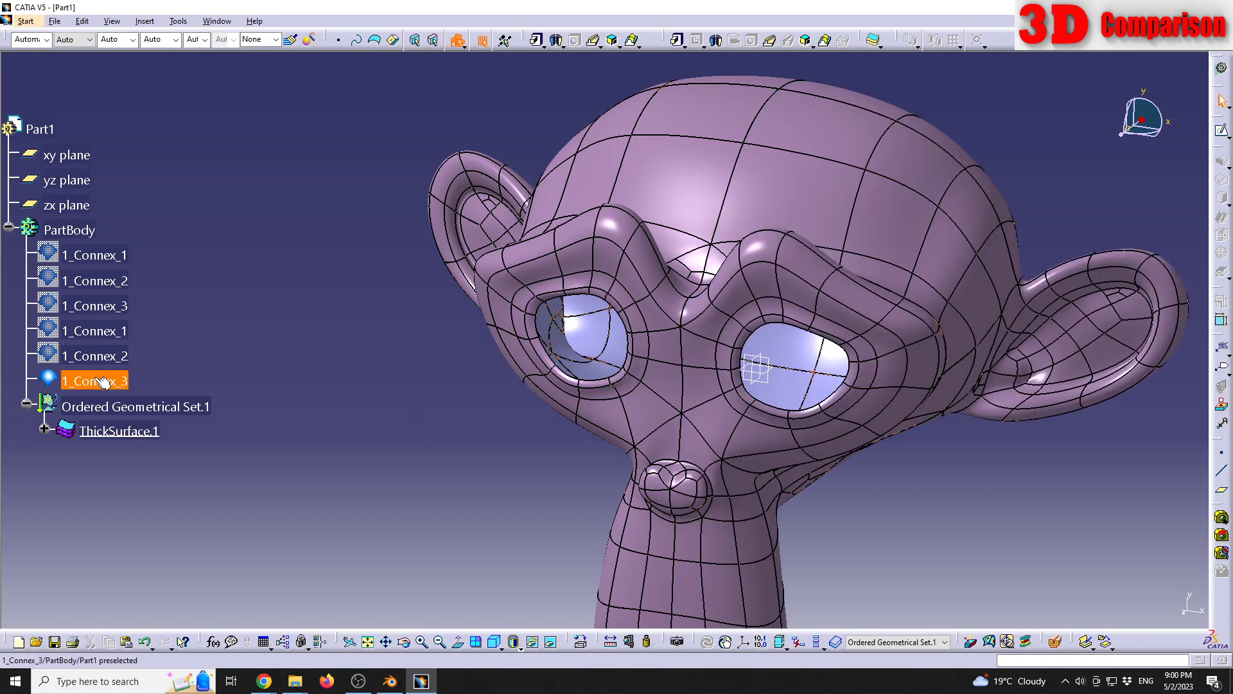
Delete the ThickSurface.1 volume from Ordered Geometrical Set.1, keeping its parents.
{"action": "left_click", "coordinate": [112, 430]}
{"action": "key", "text": "Delete"}
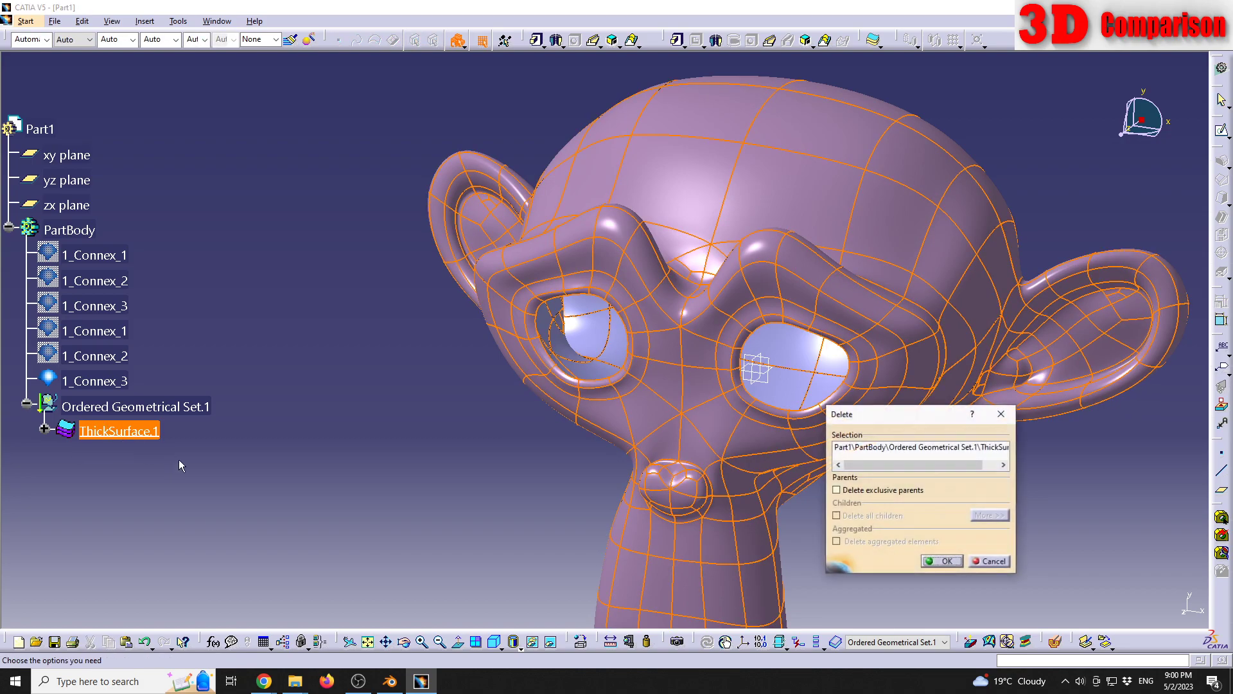
{"action": "key", "text": "Return"}
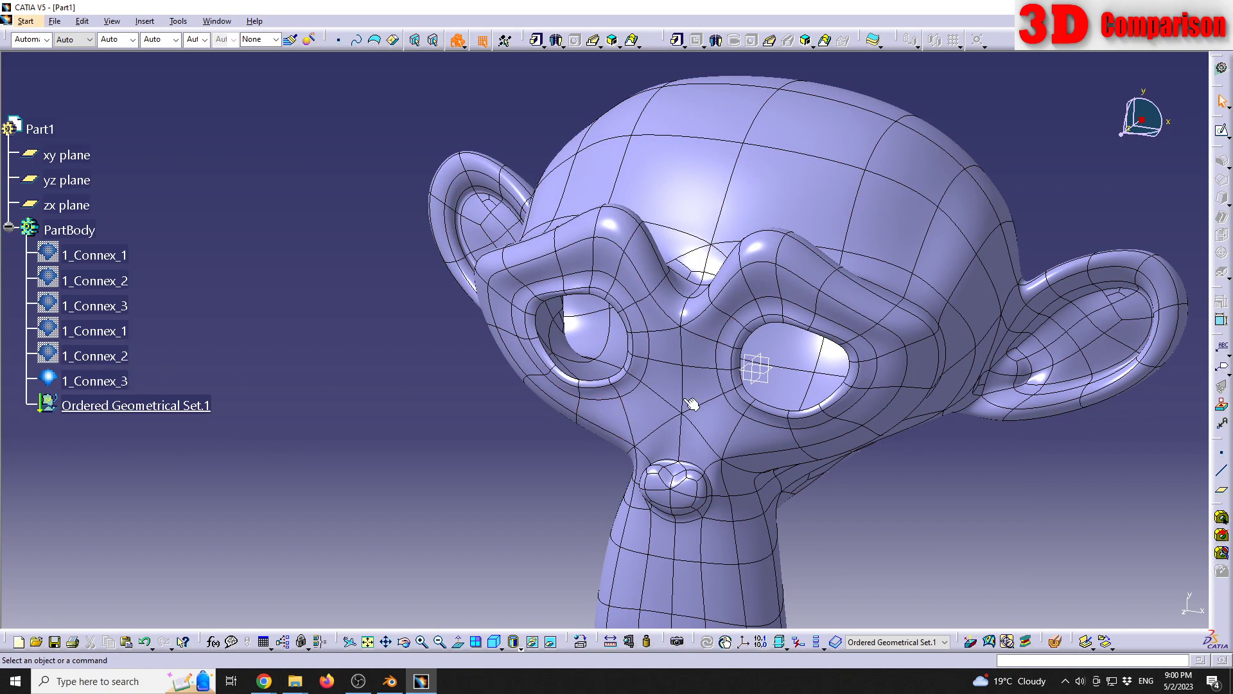
Switch to the Generative Shape Design workbench to continue working on the imported head surface 1_Connex_3.
{"action": "middle_click_drag", "start_coordinate": [691, 404], "coordinate": [421, 352]}
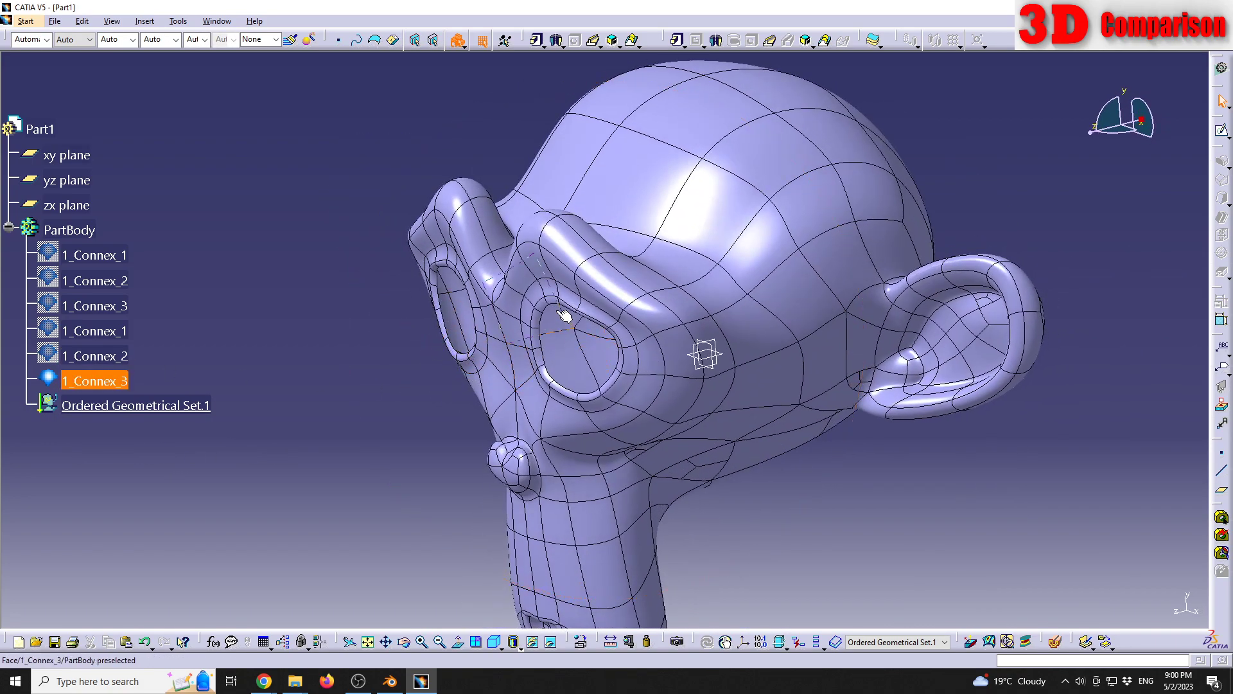
{"action": "left_click", "coordinate": [118, 382]}
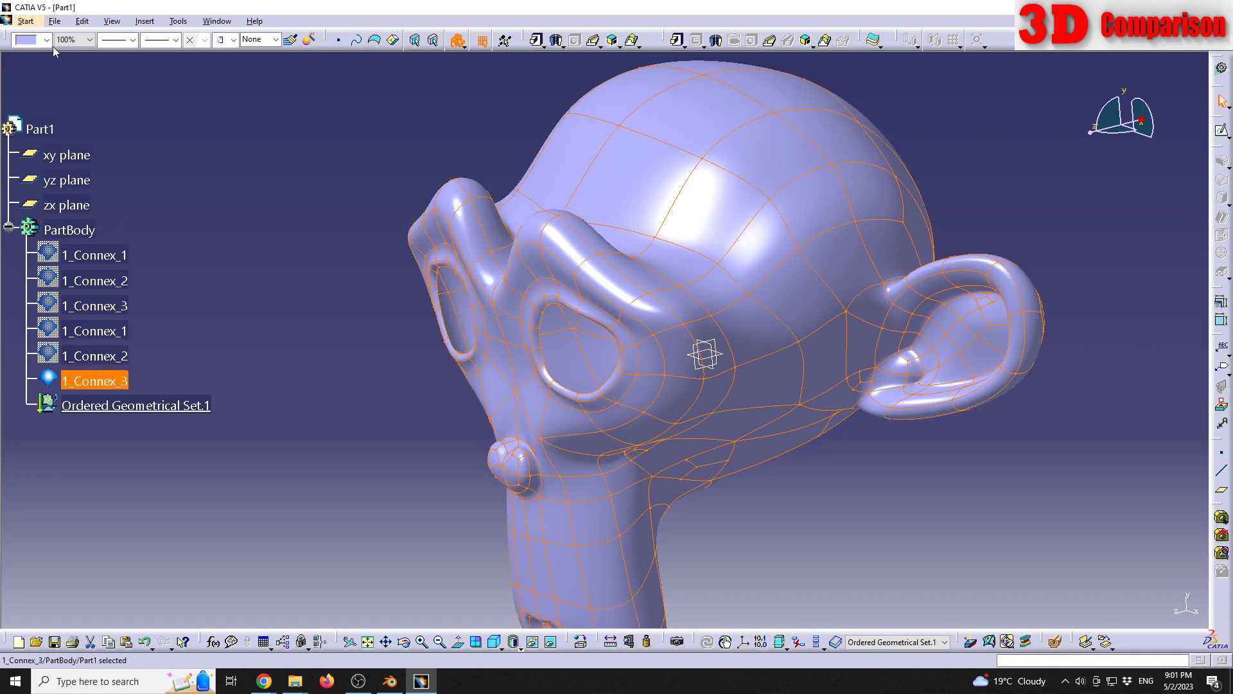
{"action": "left_click", "coordinate": [33, 24]}
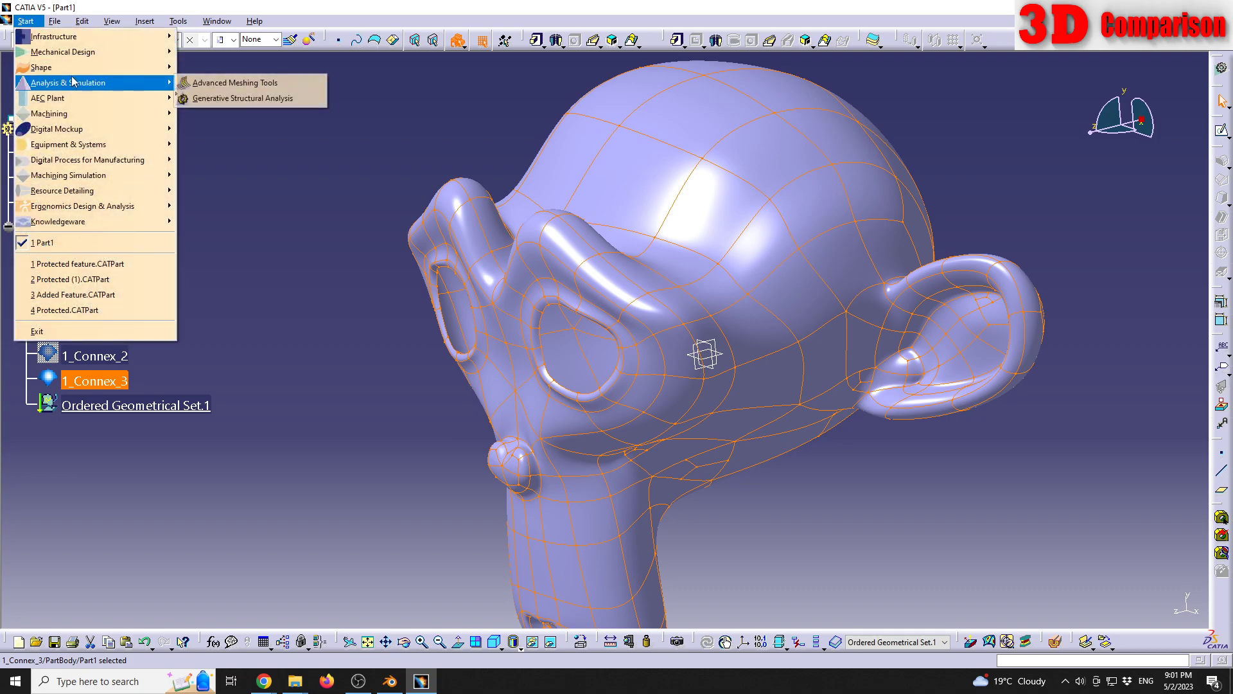
{"action": "mouse_move", "coordinate": [77, 72]}
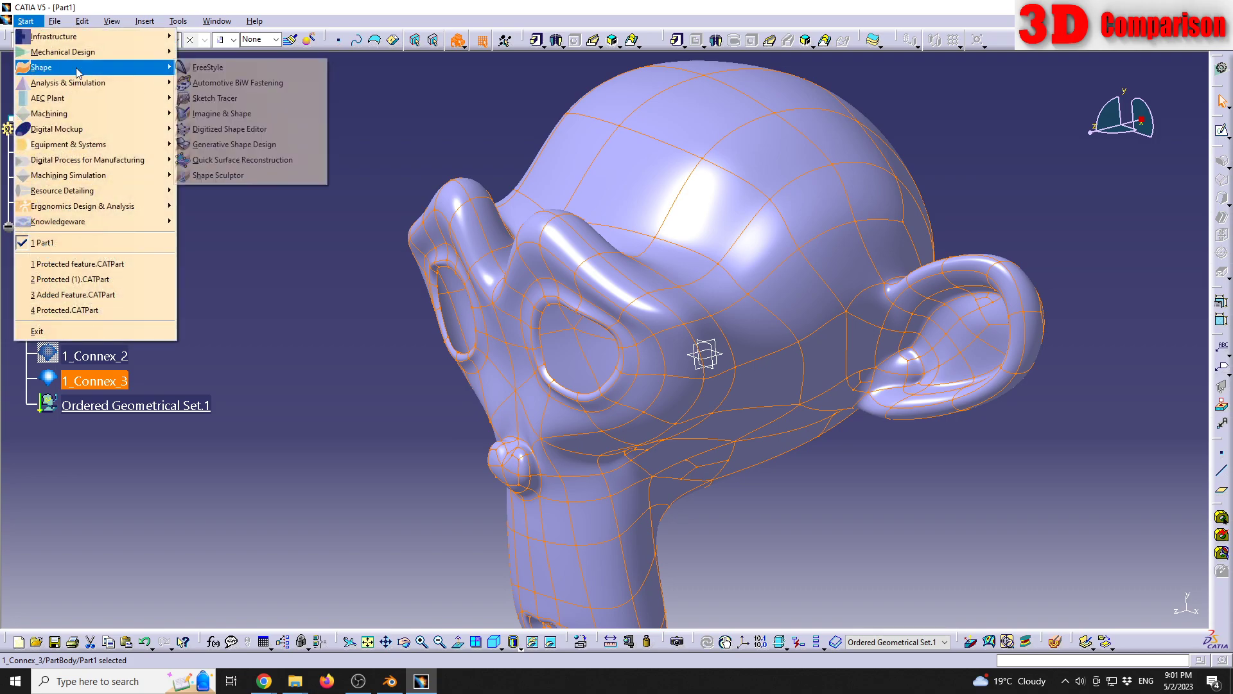
{"action": "left_click", "coordinate": [235, 144]}
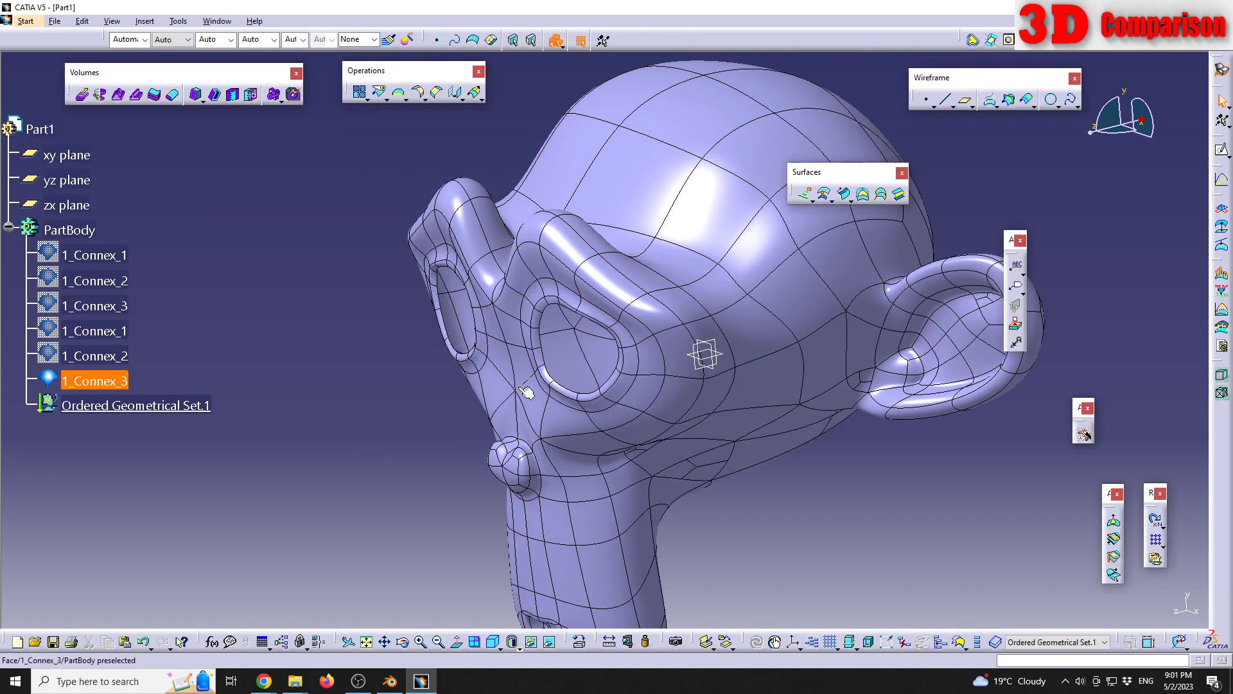
Create boundary curves with point continuity around the edges of both eye openings of the head surface.
{"action": "left_click", "coordinate": [399, 94]}
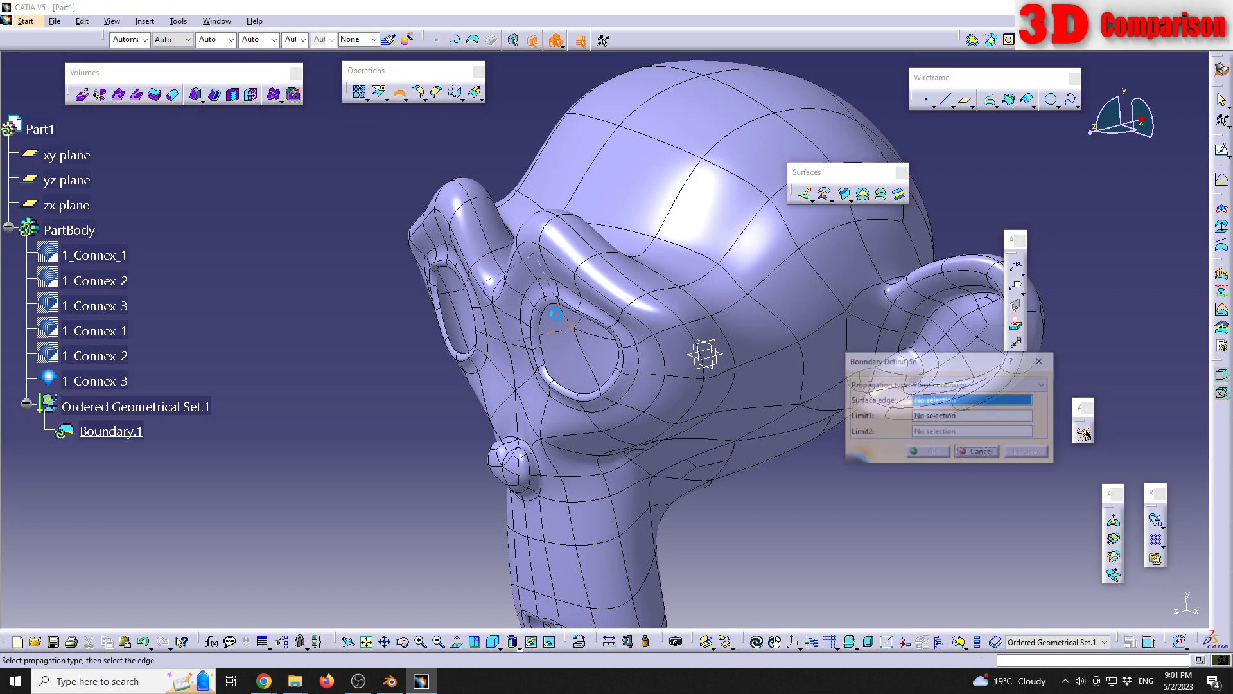
{"action": "left_click", "coordinate": [558, 305]}
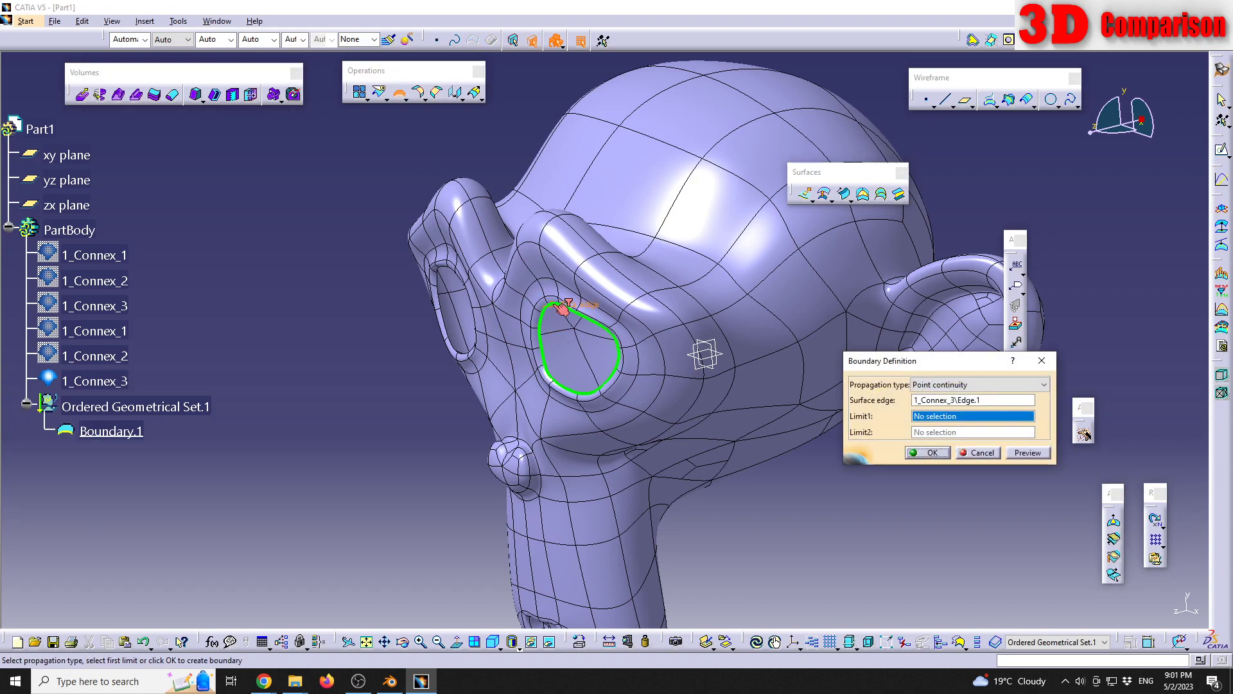
{"action": "left_click", "coordinate": [930, 453]}
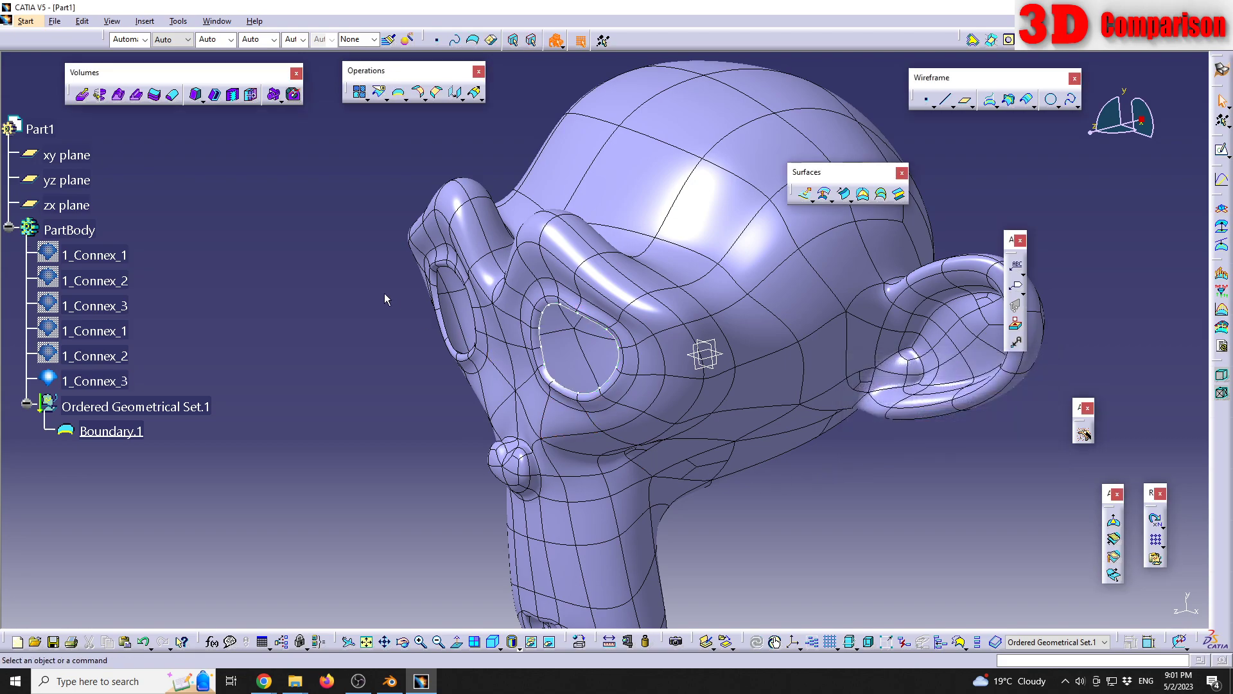
{"action": "left_click", "coordinate": [399, 93]}
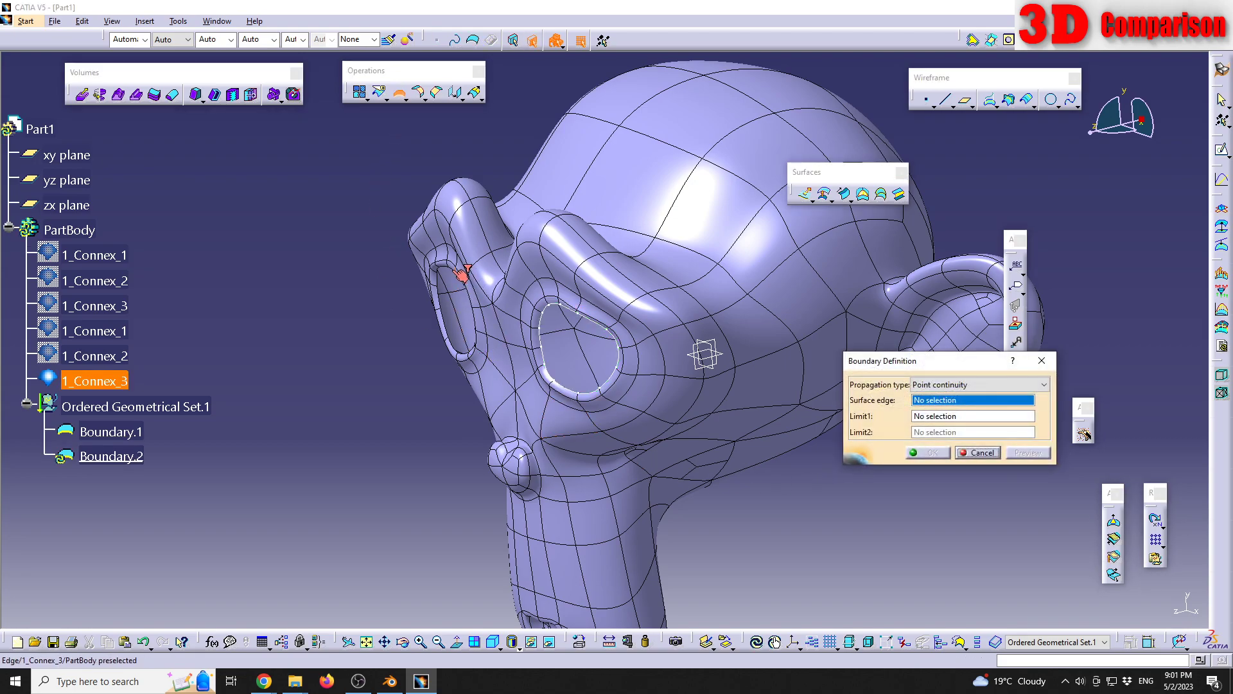
{"action": "left_click", "coordinate": [459, 273]}
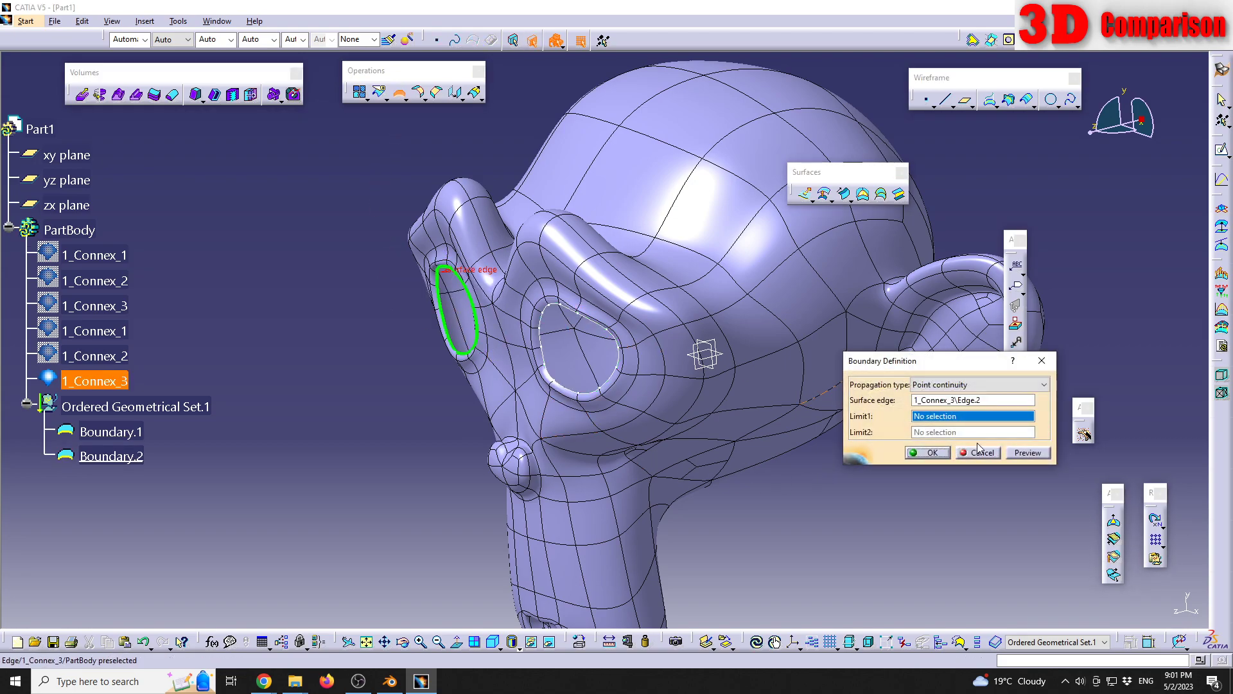
{"action": "left_click", "coordinate": [935, 453]}
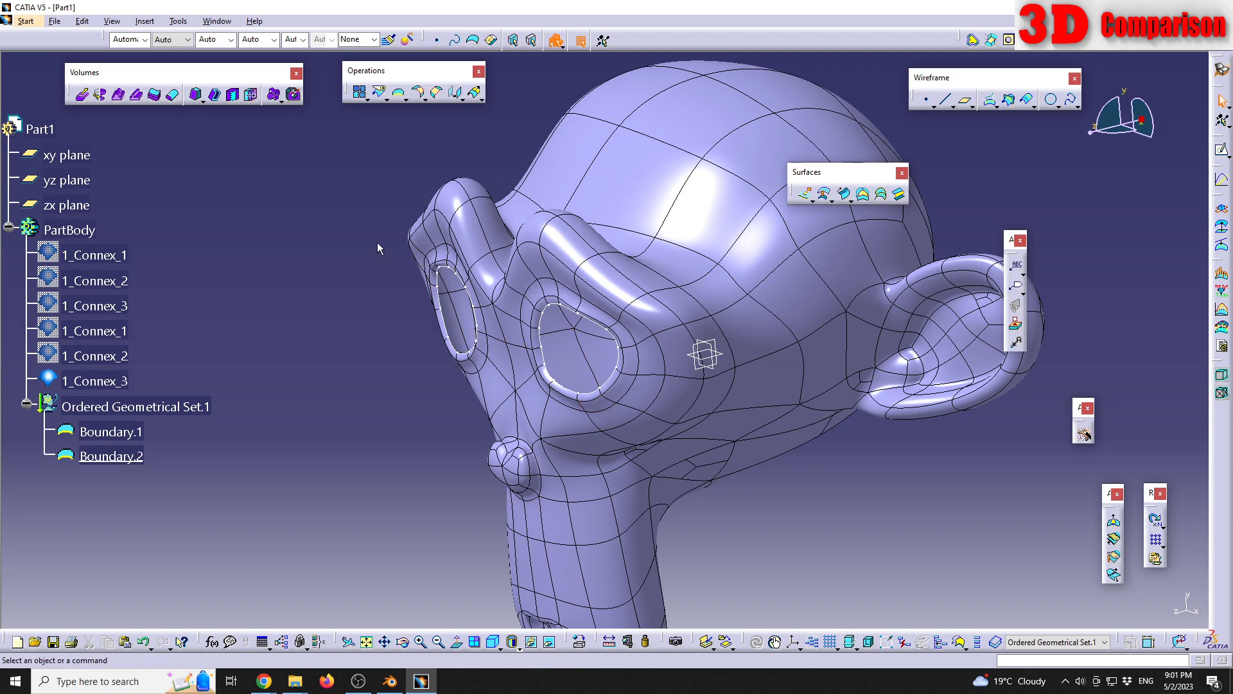
Fill both eye openings with surfaces, using Boundary.1 for one and Boundary.2 for the other.
{"action": "left_click", "coordinate": [597, 284]}
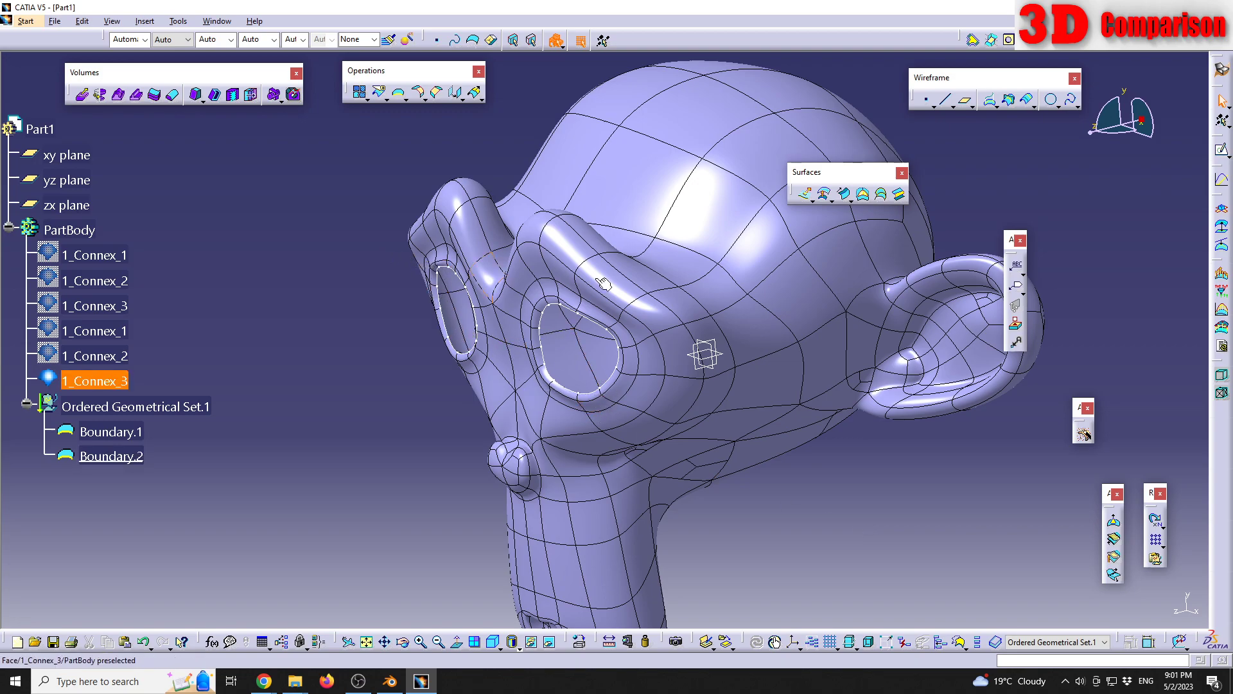
{"action": "left_click", "coordinate": [865, 194]}
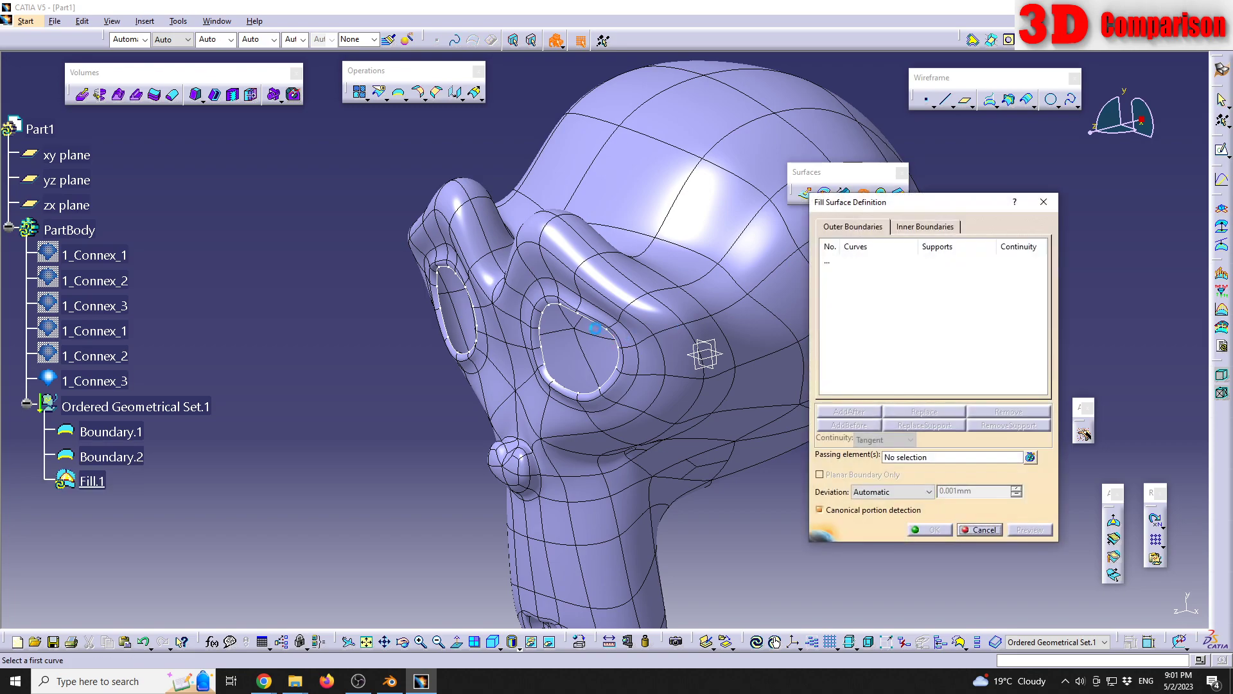
{"action": "left_click", "coordinate": [588, 390]}
{"action": "left_click", "coordinate": [1029, 530]}
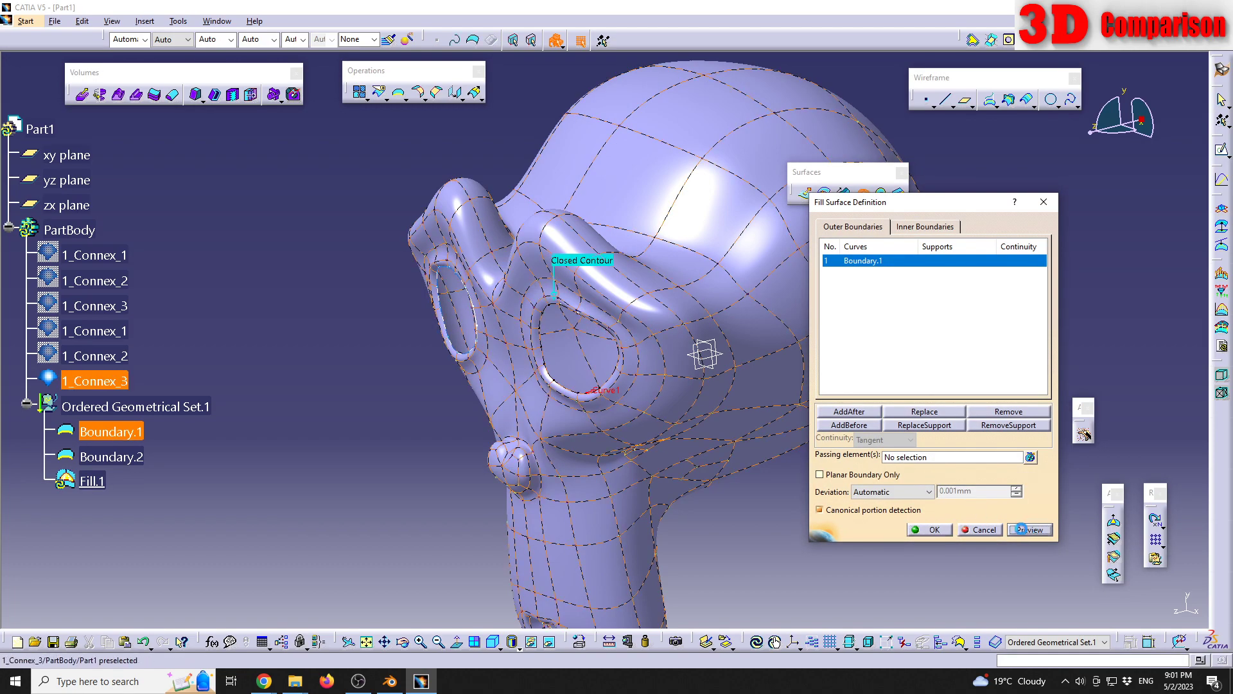
{"action": "left_click", "coordinate": [935, 529]}
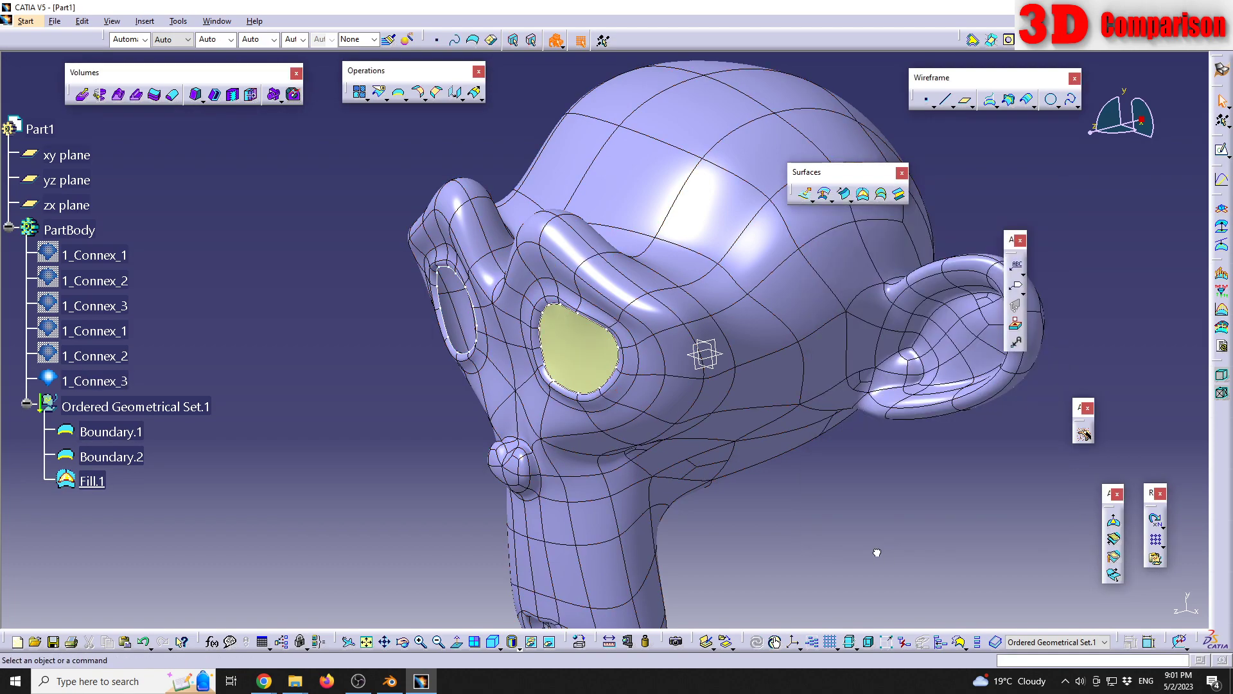
{"action": "left_click", "coordinate": [863, 194]}
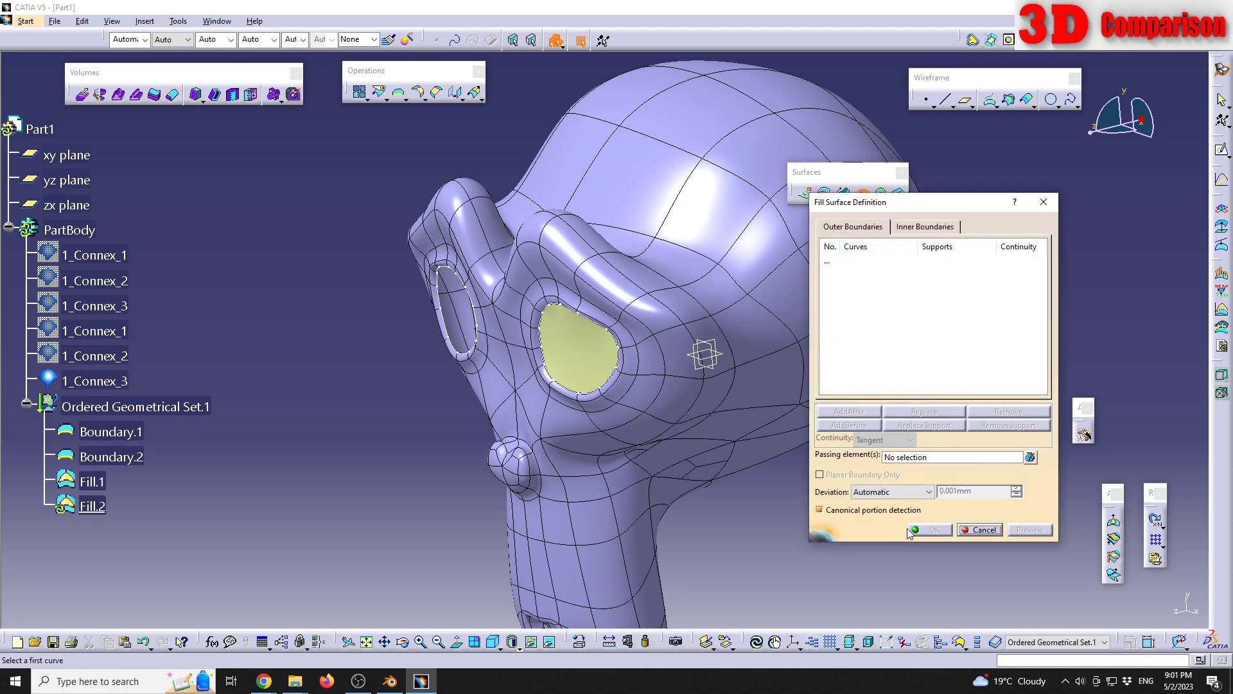
{"action": "left_click", "coordinate": [458, 281]}
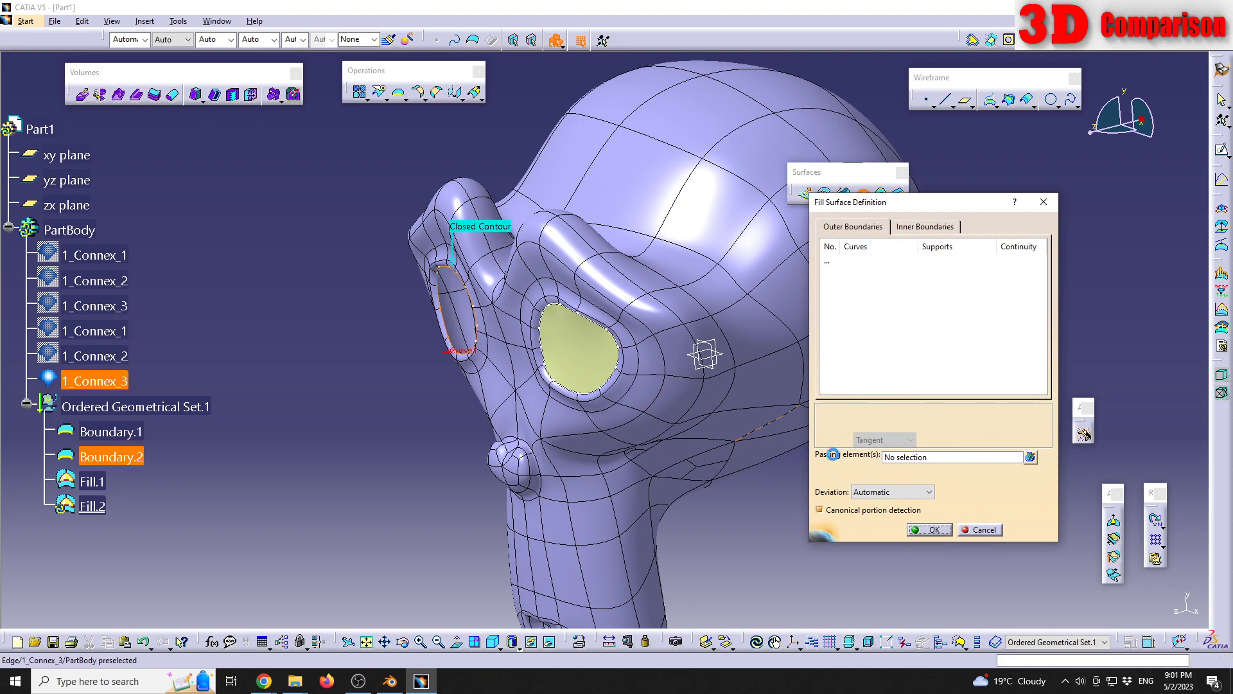
{"action": "left_click", "coordinate": [929, 529]}
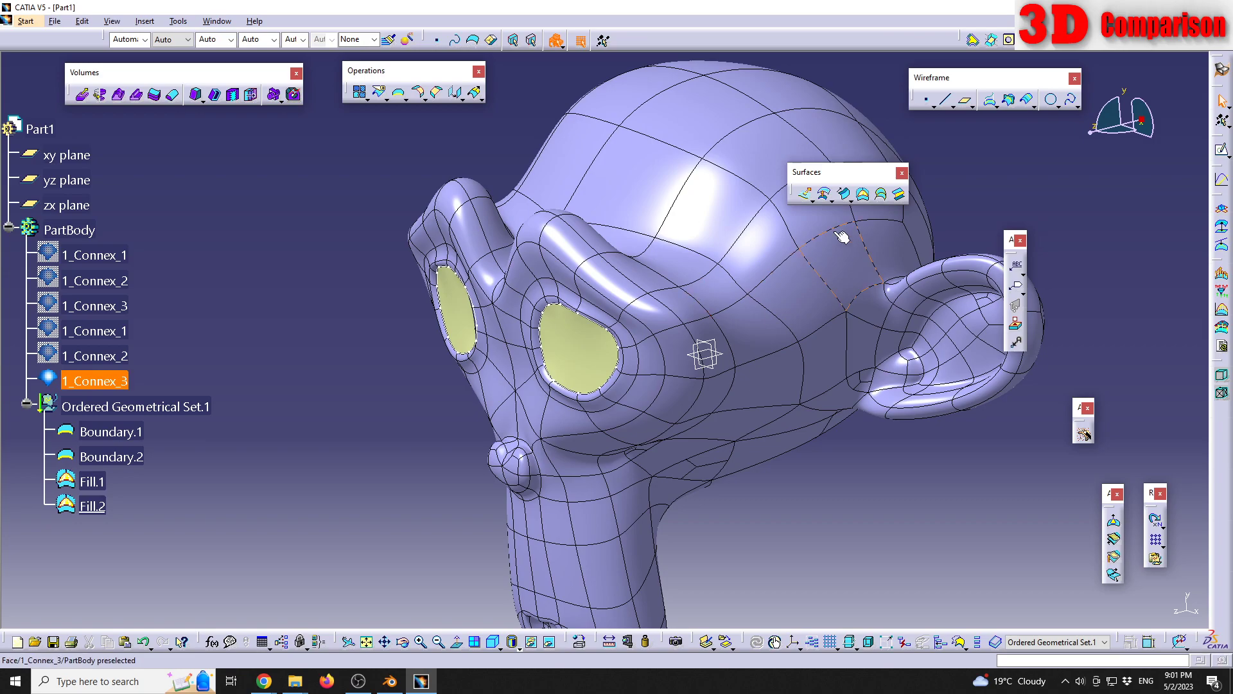
Join the head surface 1_Connex_3 with both eye fill surfaces using a merging distance of 0.1 mm.
{"action": "left_click", "coordinate": [360, 97]}
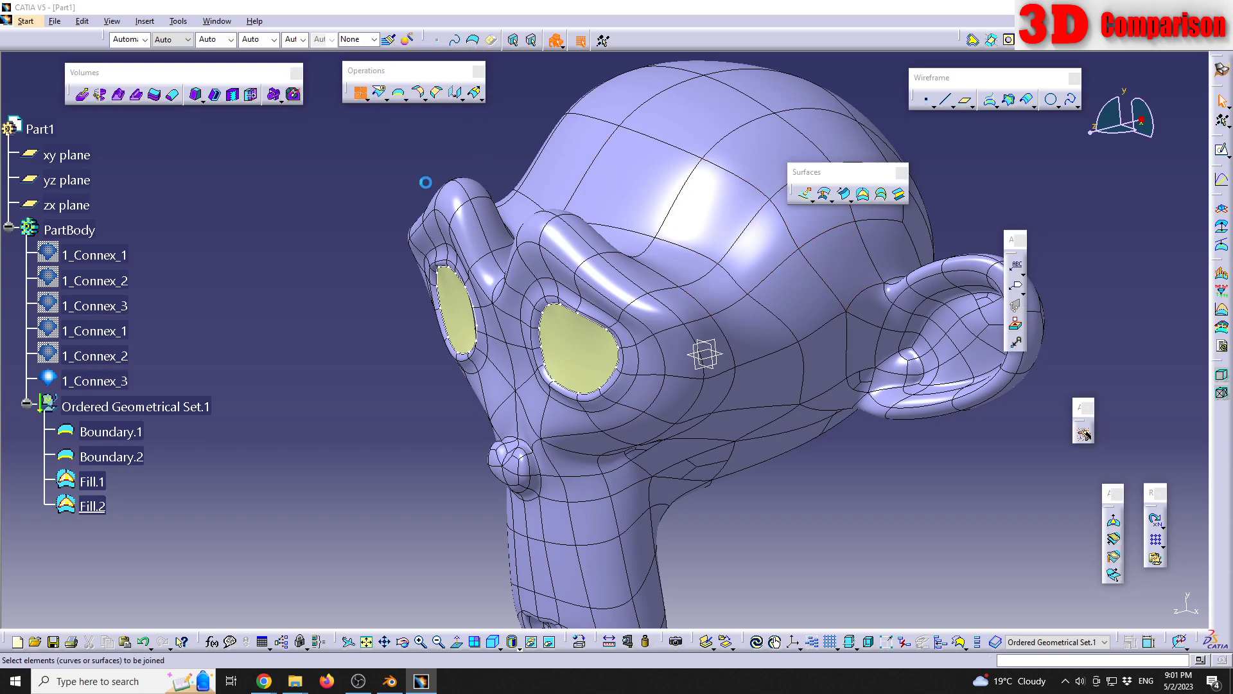
{"action": "left_click", "coordinate": [690, 236]}
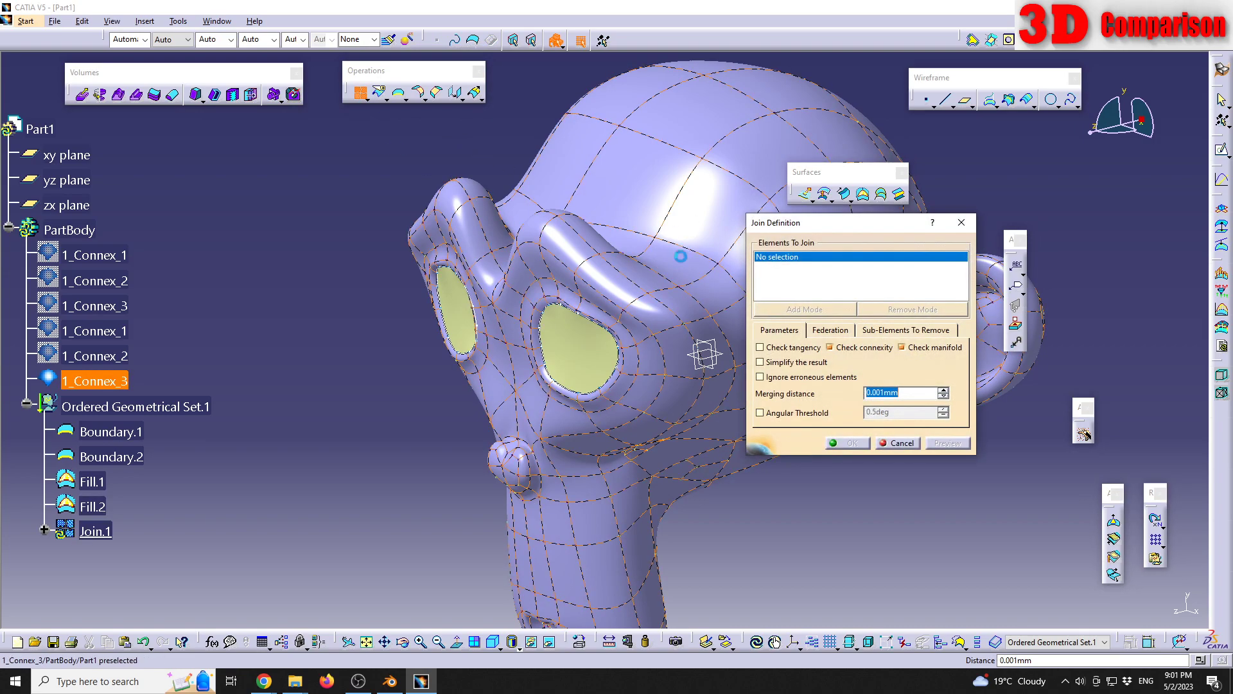
{"action": "left_click", "coordinate": [592, 344]}
{"action": "left_click", "coordinate": [465, 311]}
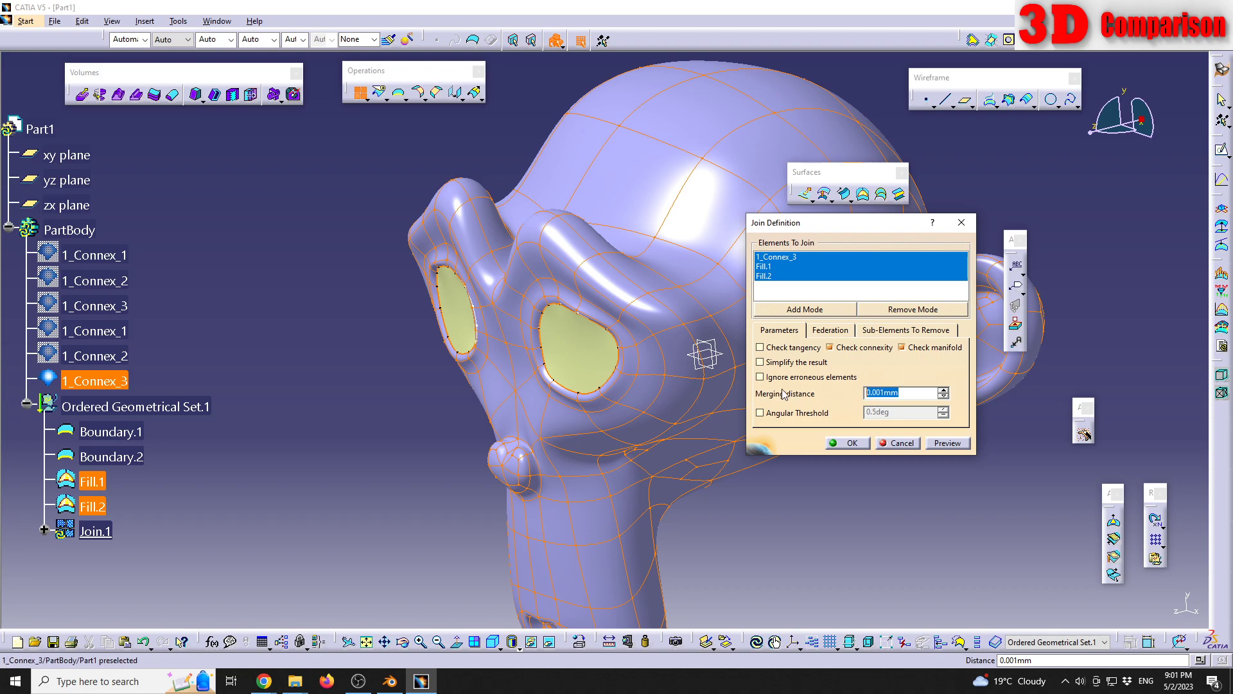
{"action": "type", "text": "0.1"}
{"action": "middle_click_drag", "start_coordinate": [649, 372], "coordinate": [622, 308]}
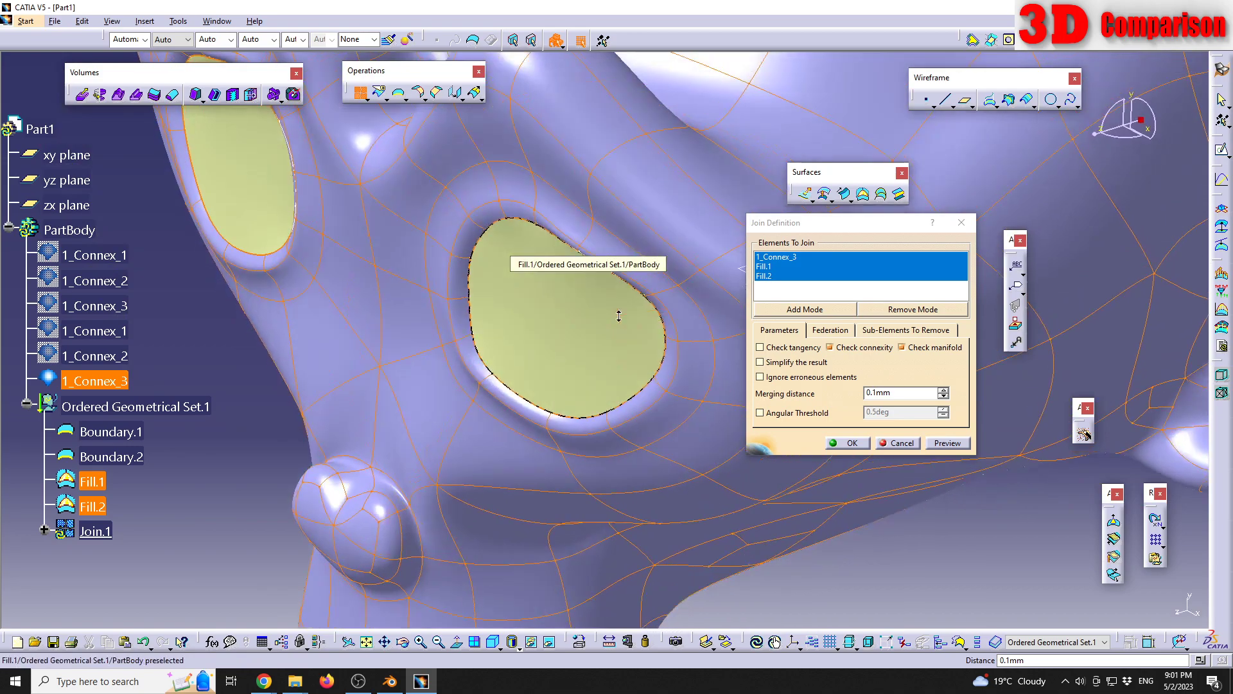
{"action": "left_click", "coordinate": [949, 445]}
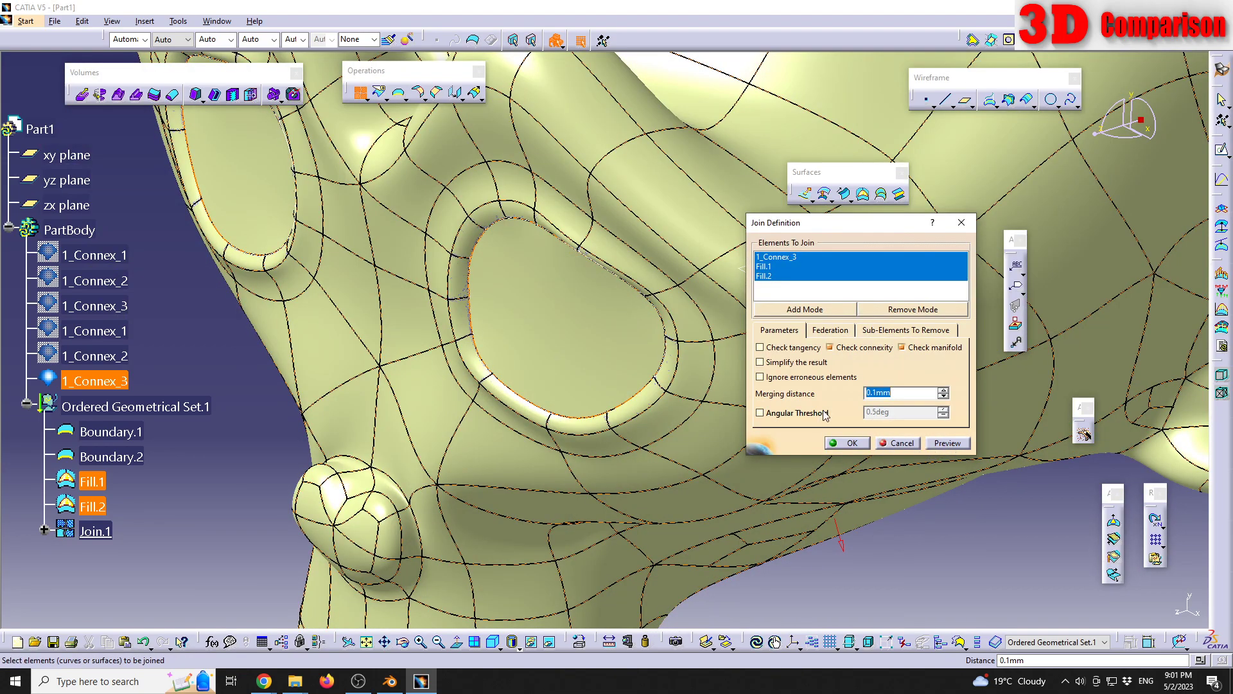
{"action": "middle_click_drag", "start_coordinate": [613, 273], "coordinate": [649, 418]}
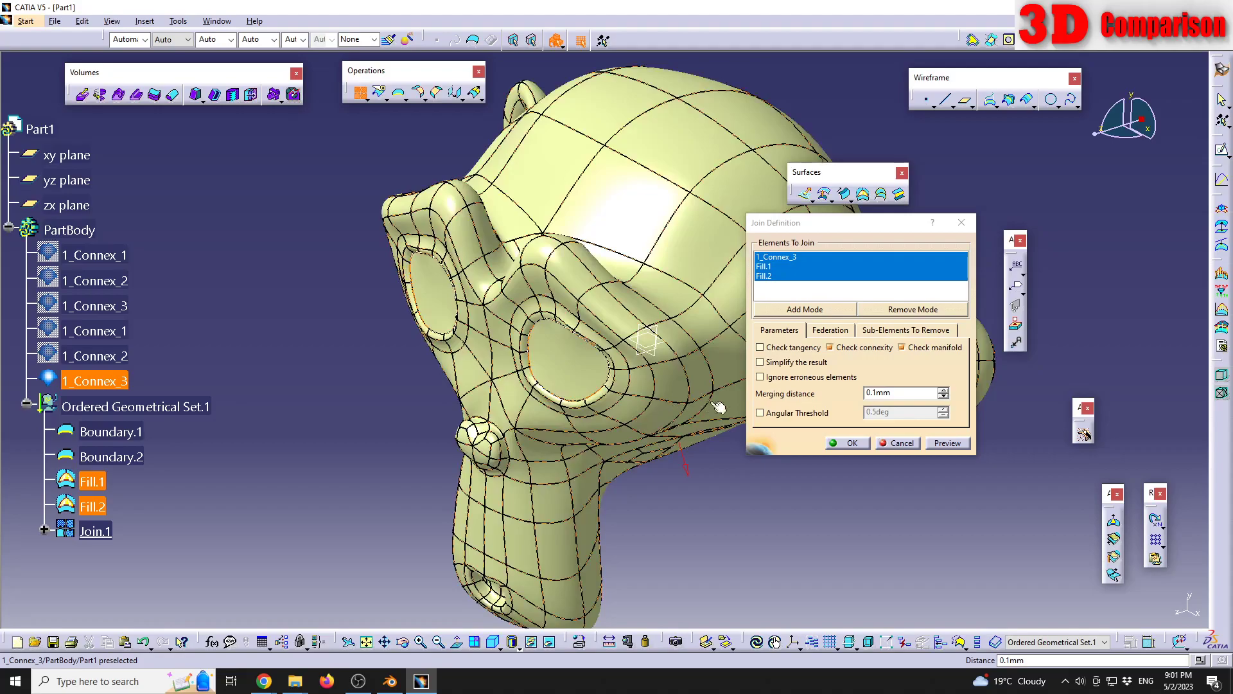
{"action": "left_click", "coordinate": [848, 443]}
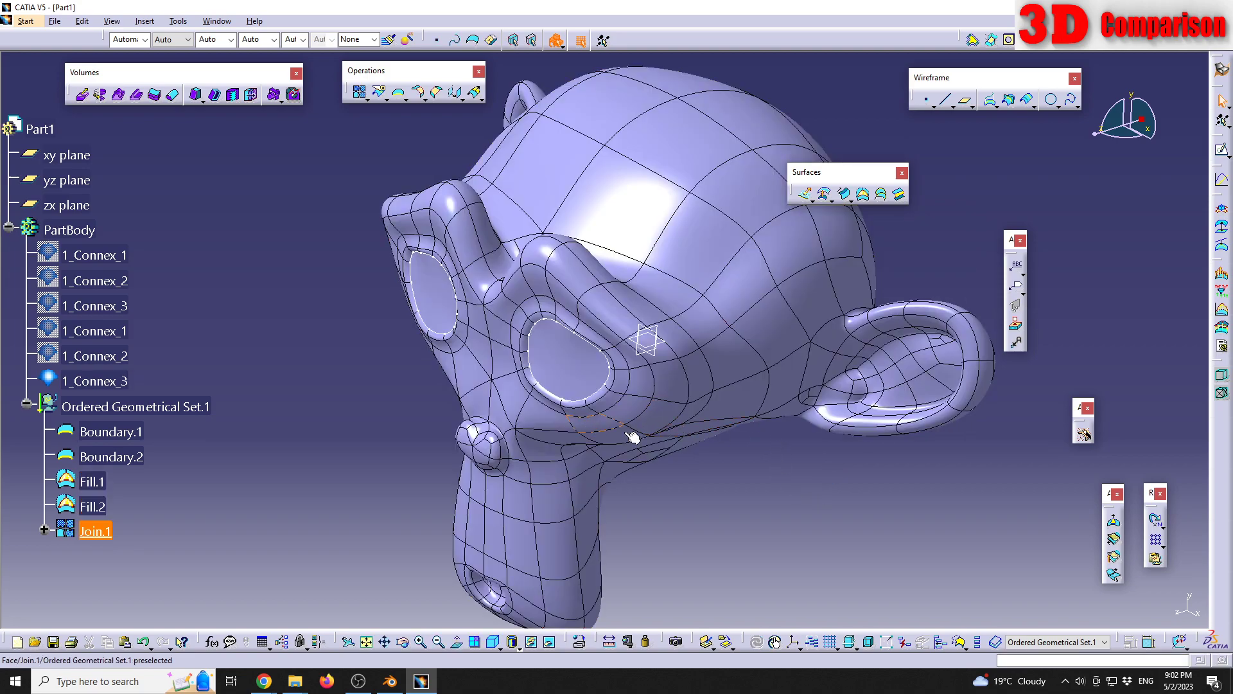
Close the joined head surface Join.1 into a volume with Close Surface.
{"action": "left_click", "coordinate": [44, 529]}
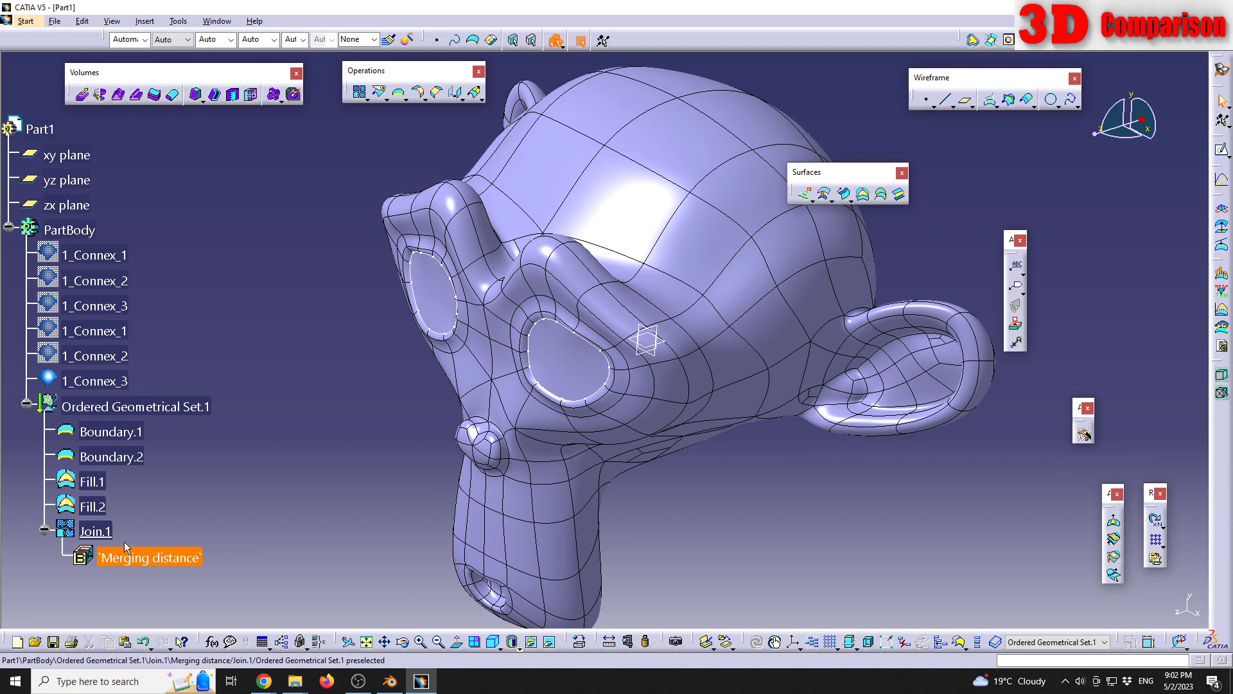
{"action": "left_click", "coordinate": [173, 96]}
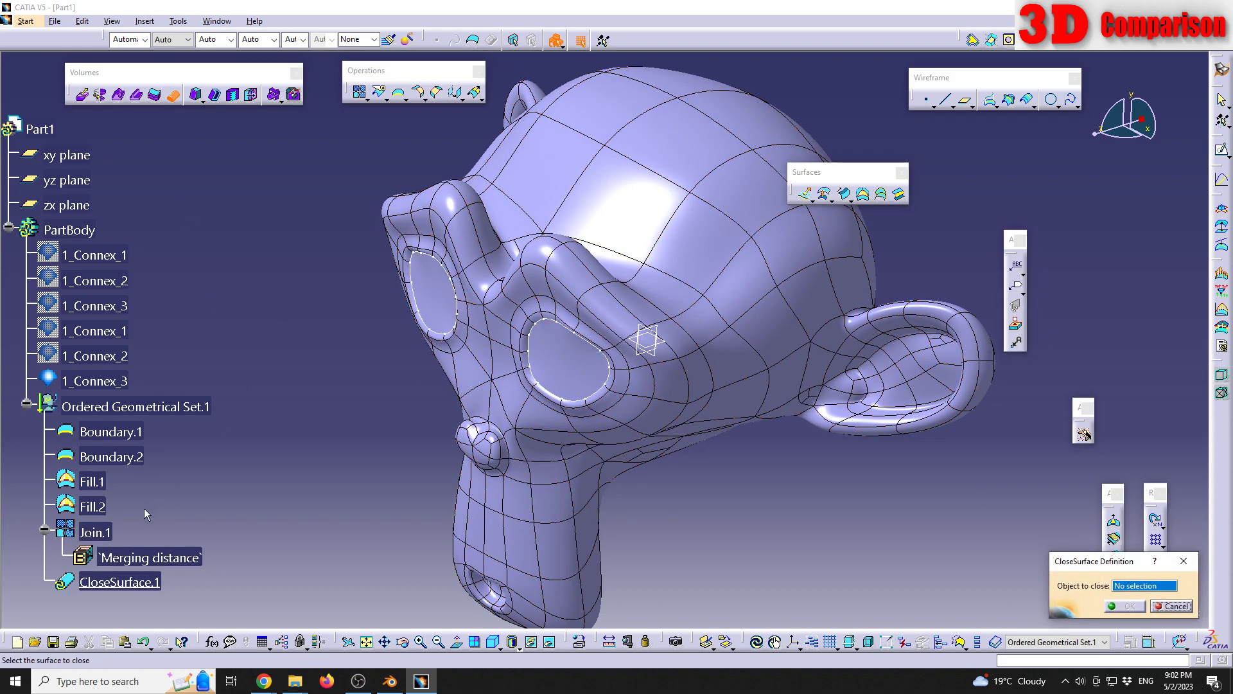
{"action": "left_click", "coordinate": [96, 532]}
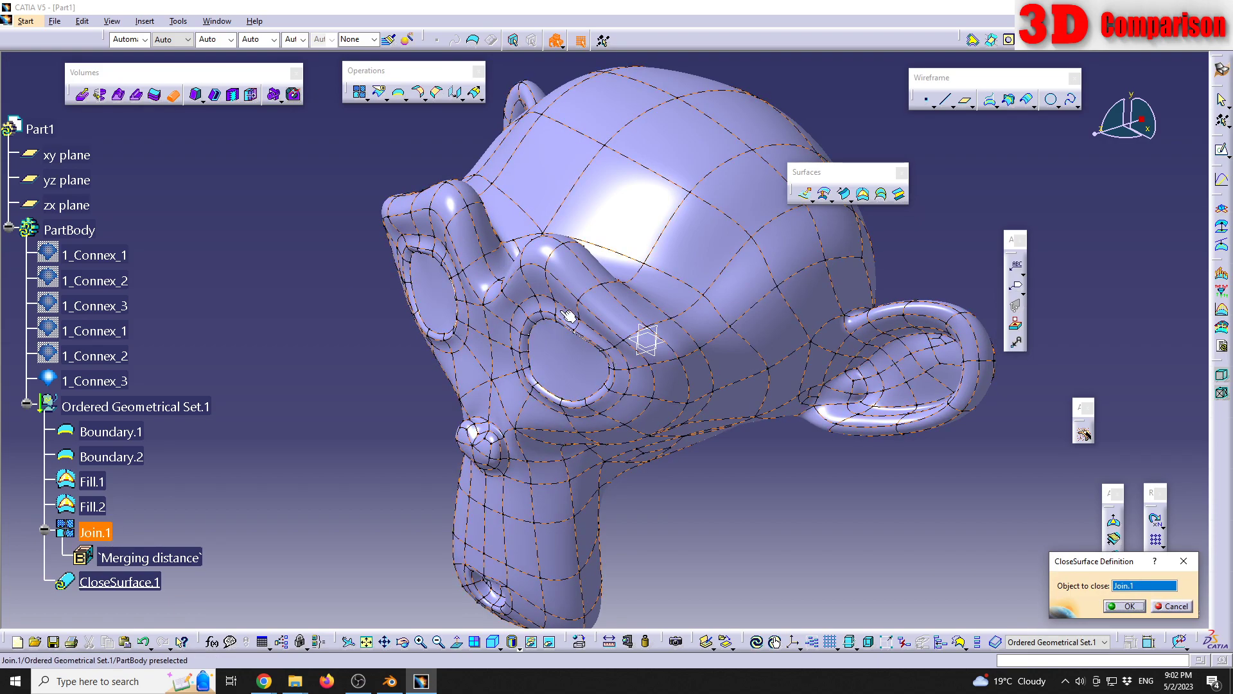
{"action": "left_click", "coordinate": [1124, 607]}
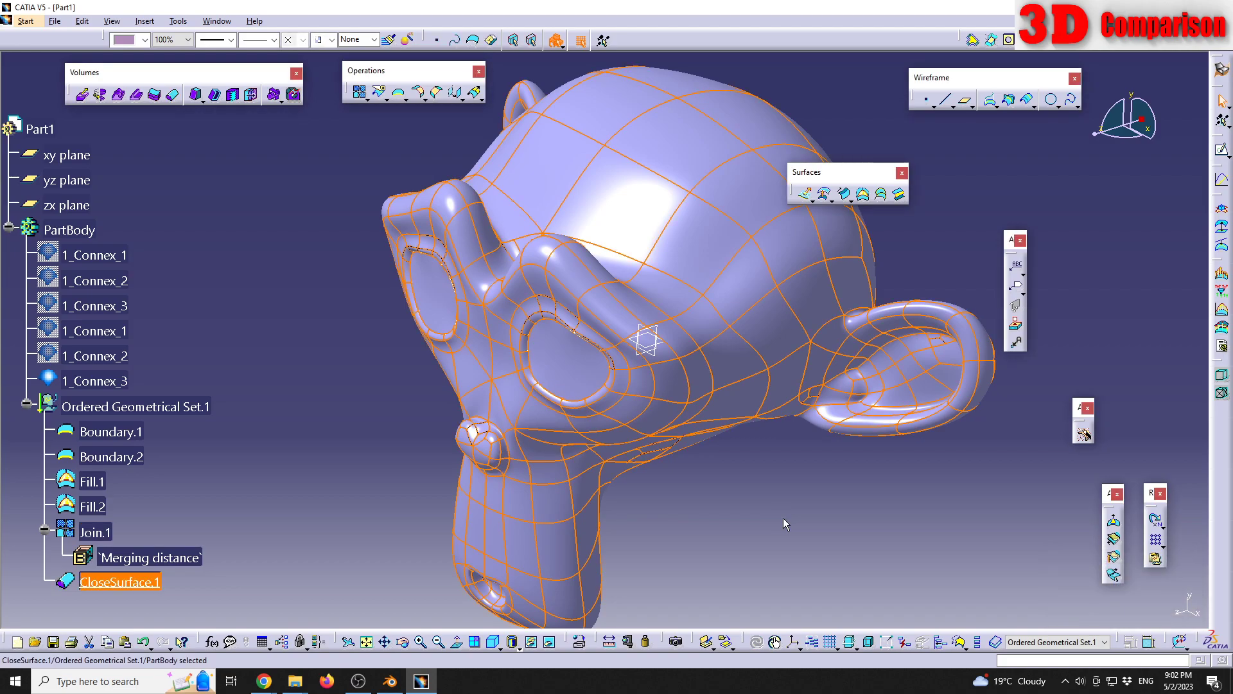
{"action": "left_click", "coordinate": [784, 517]}
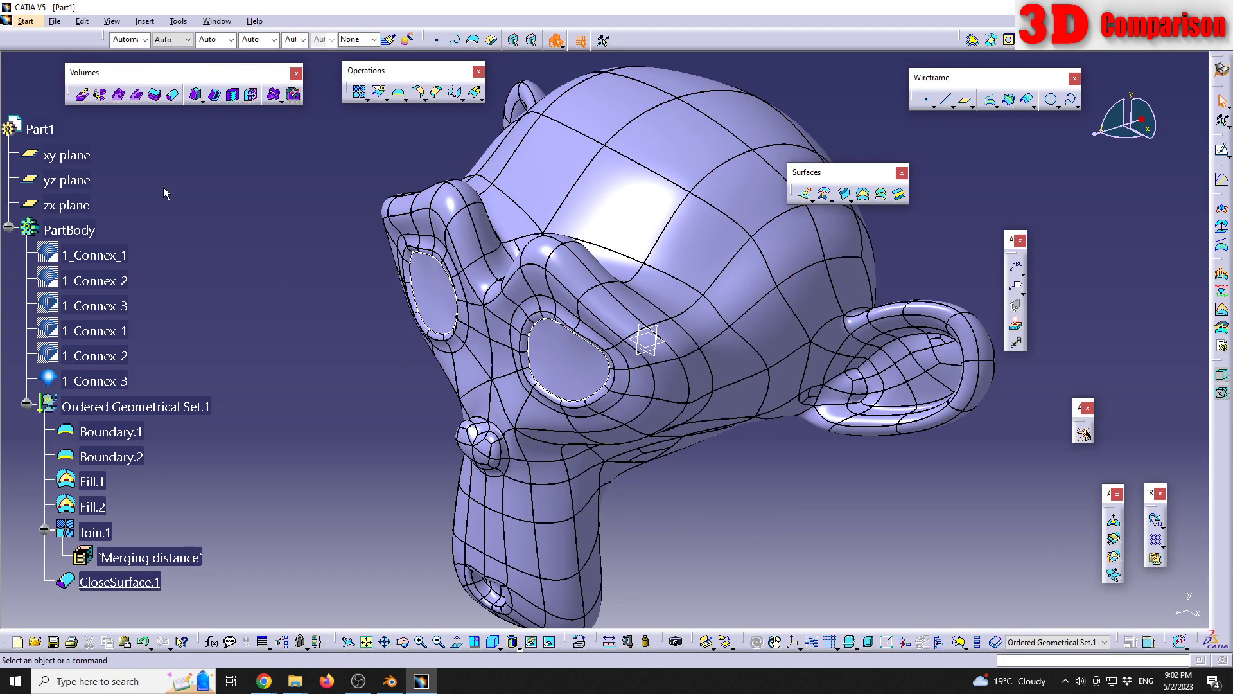
Switch to the Part Design workbench and examine the interior of the closed head volume with Dynamic Sectioning.
{"action": "left_click", "coordinate": [27, 23]}
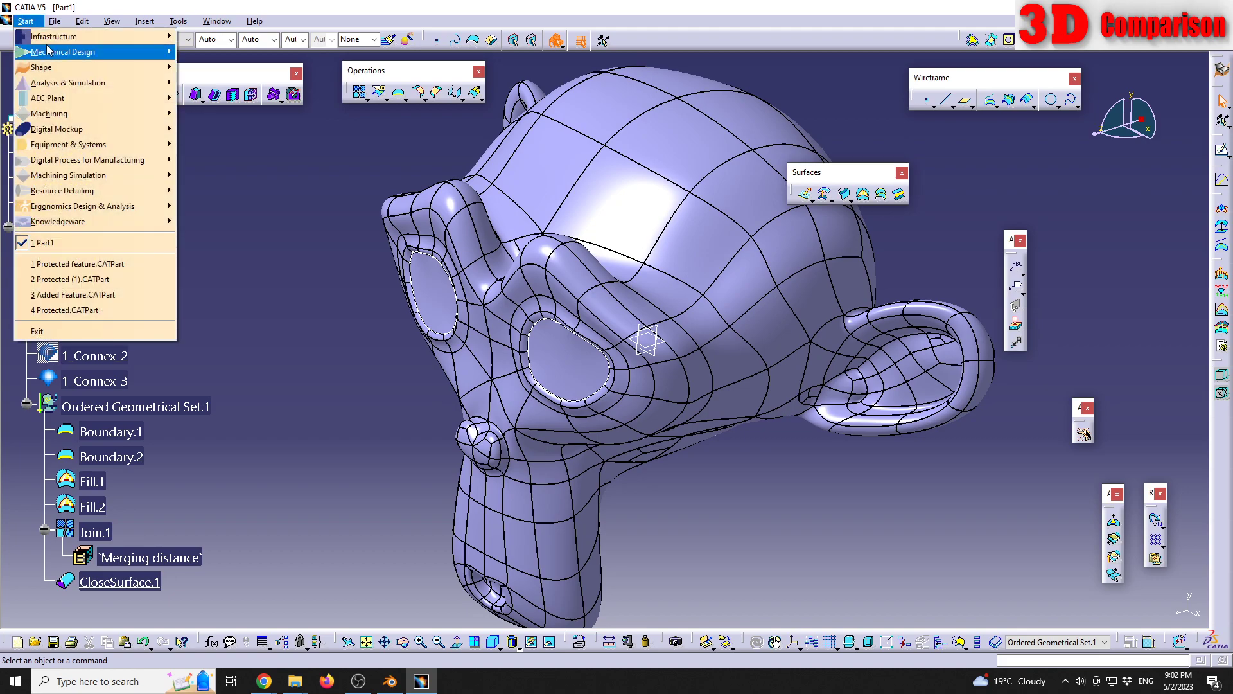
{"action": "mouse_move", "coordinate": [96, 51]}
{"action": "left_click", "coordinate": [212, 52]}
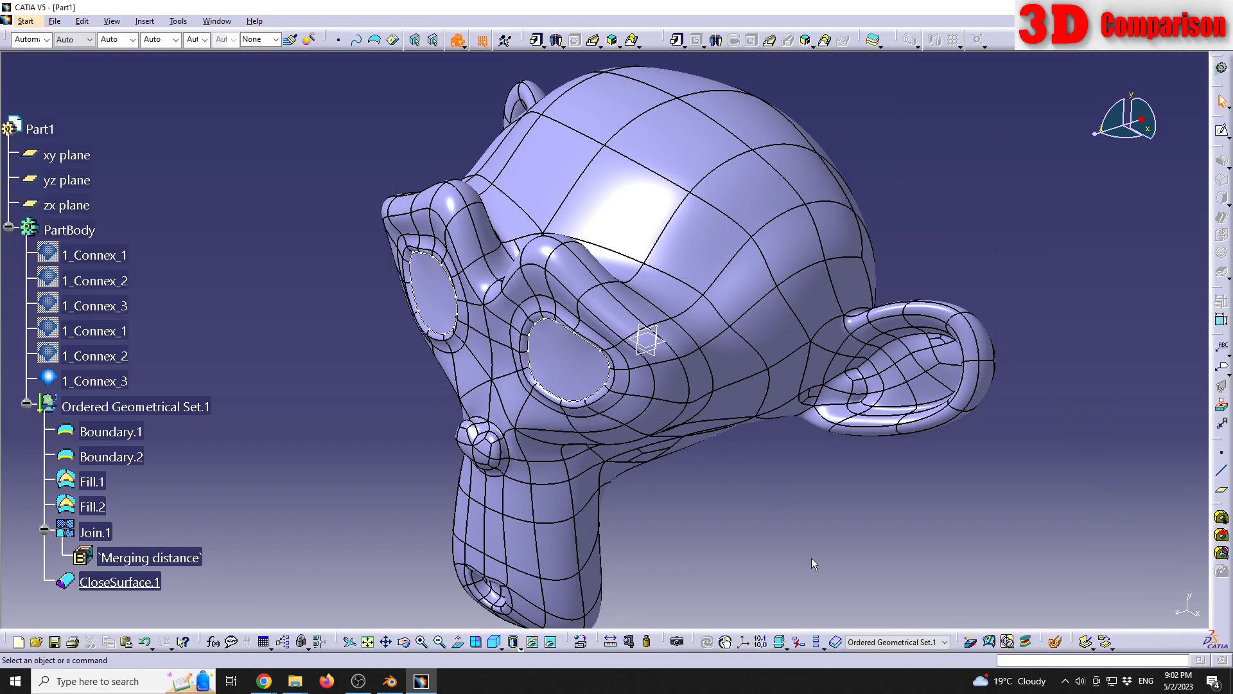
{"action": "left_click", "coordinate": [1054, 643]}
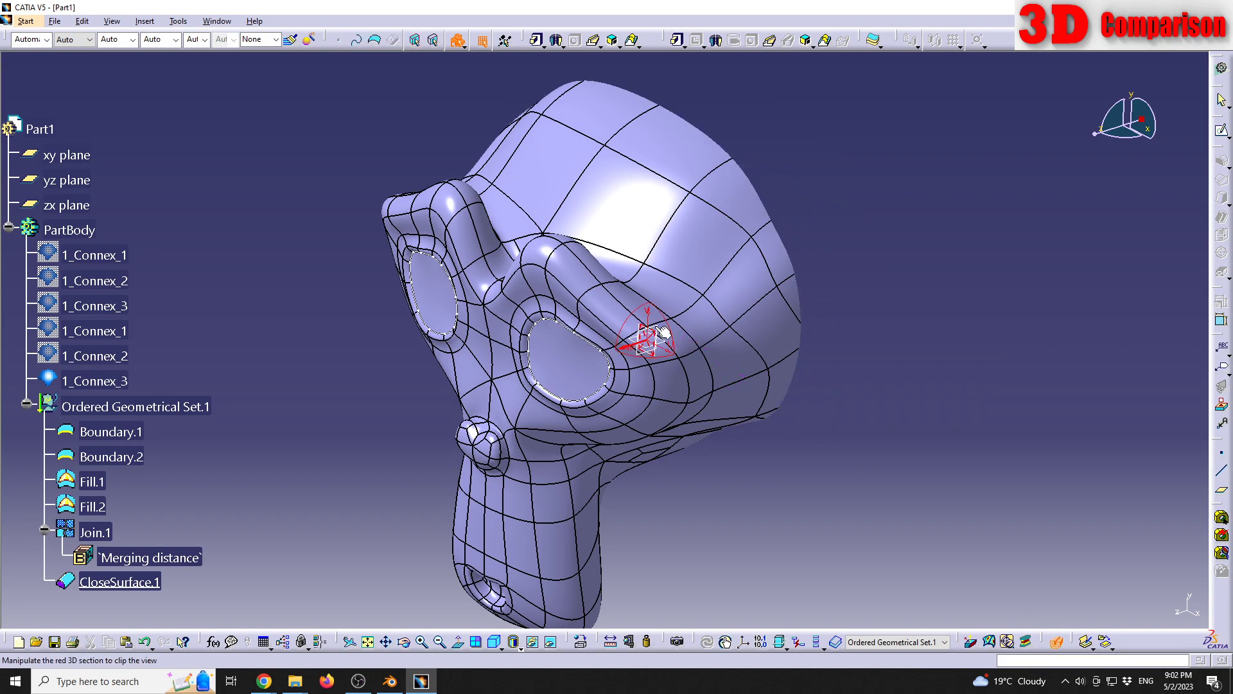
{"action": "middle_click_drag", "start_coordinate": [664, 332], "coordinate": [587, 291]}
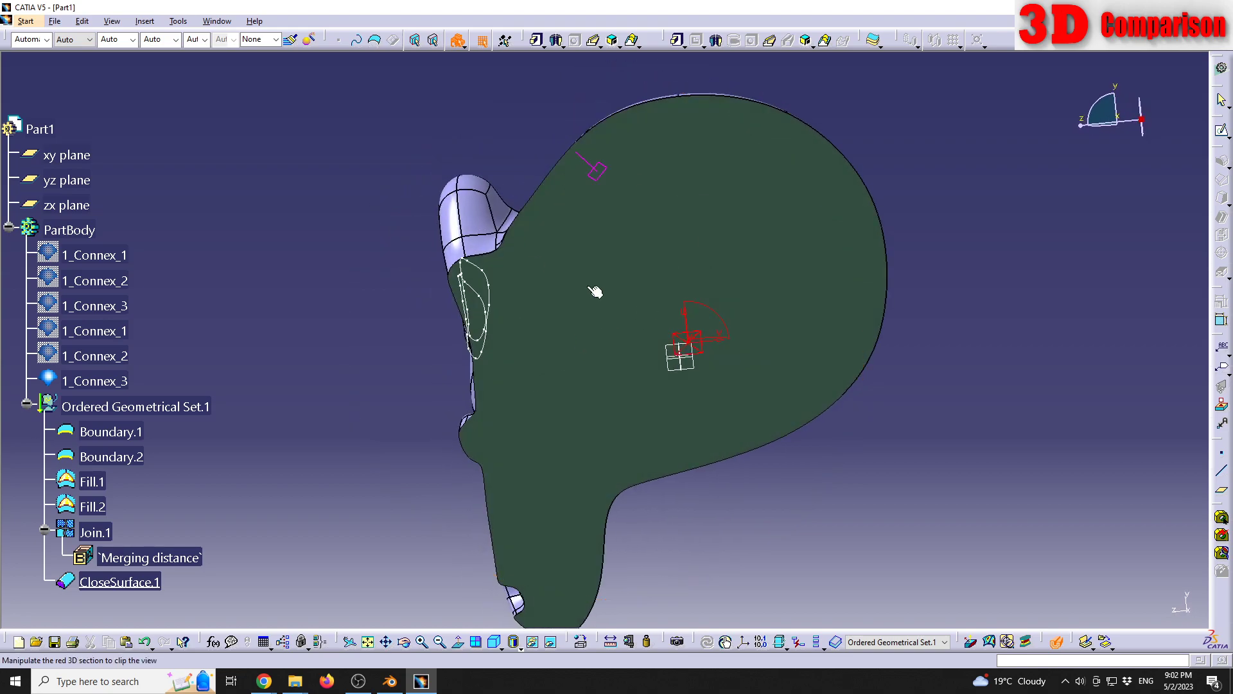
{"action": "middle_click_drag", "start_coordinate": [774, 306], "coordinate": [691, 242]}
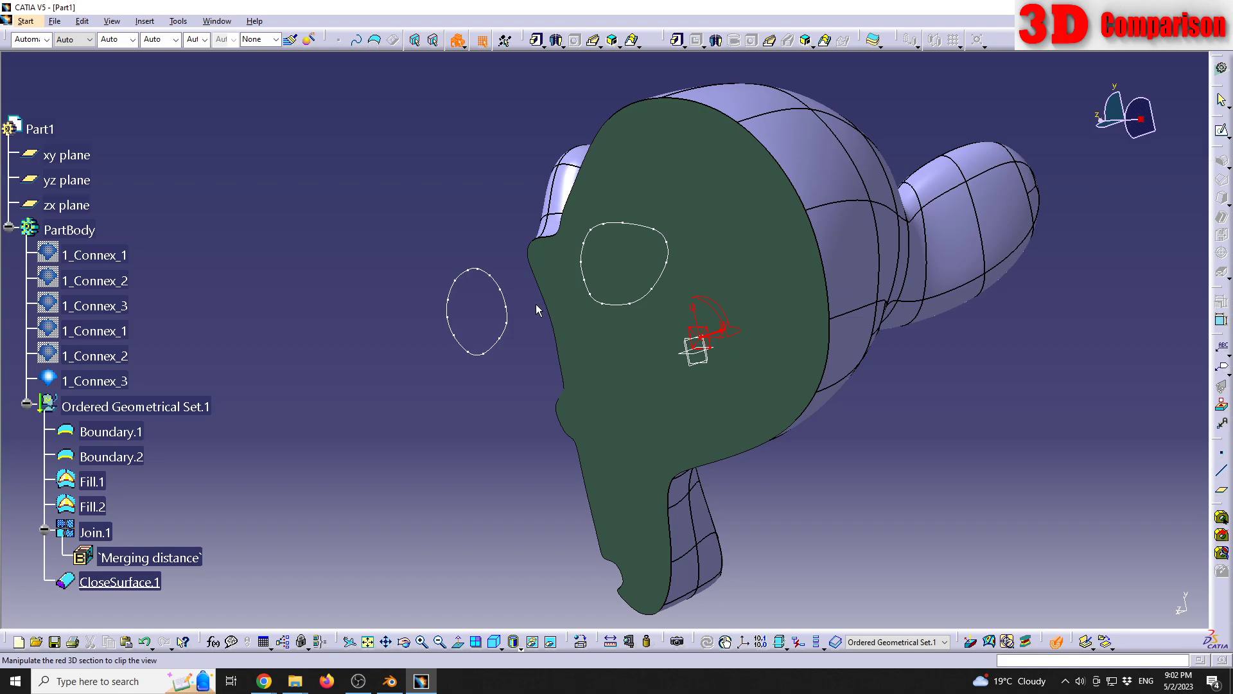
{"action": "middle_click_drag", "start_coordinate": [495, 341], "coordinate": [678, 334]}
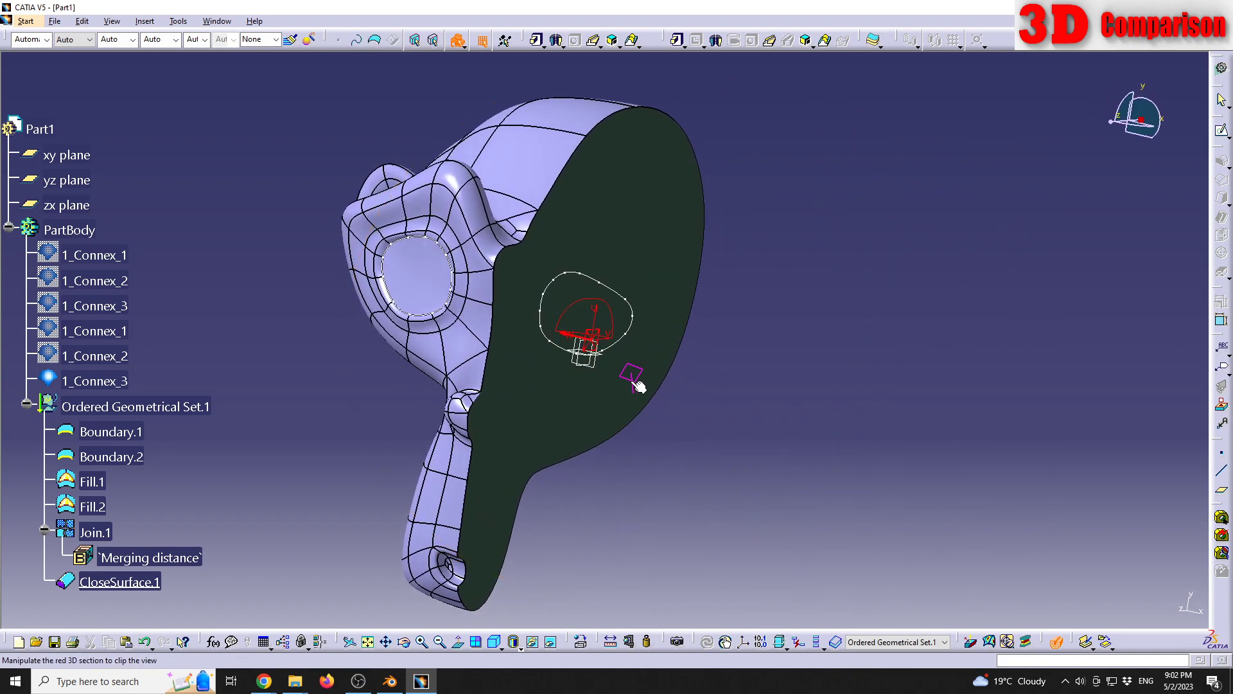
{"action": "key", "text": "Escape"}
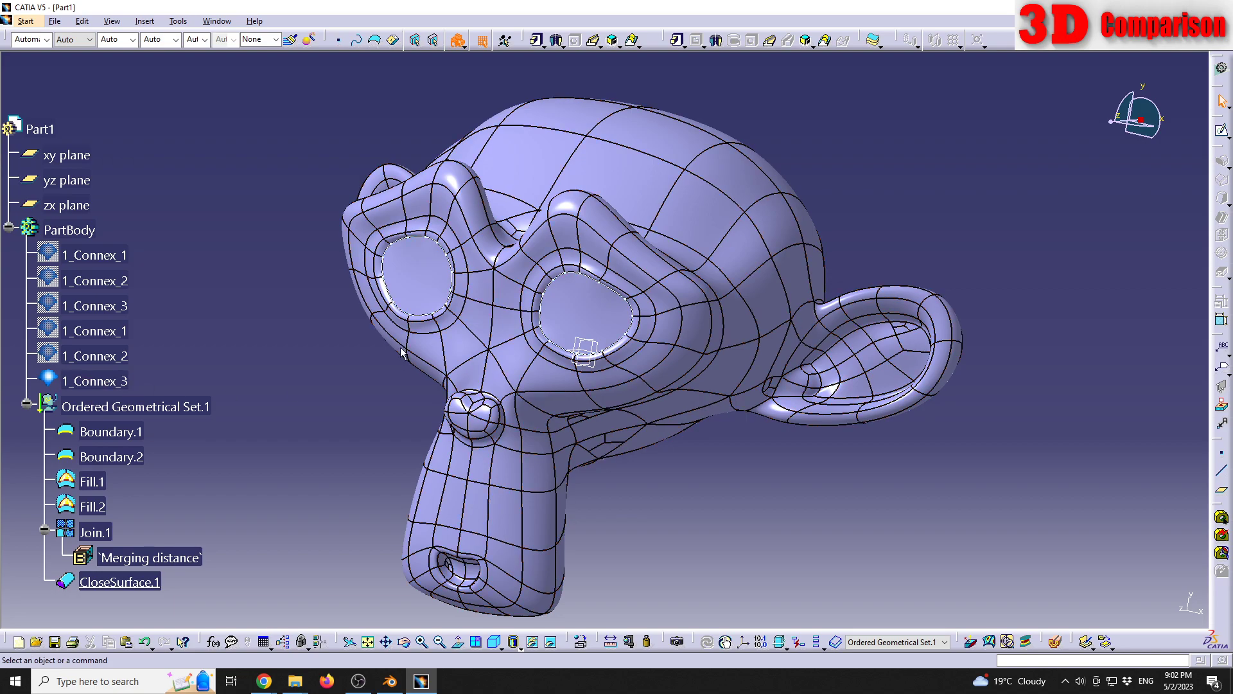
Edit the subdivision surface 1_Connex_3 by pulling its control mesh at the crown upward to form a tall peak.
{"action": "double_click", "coordinate": [98, 383]}
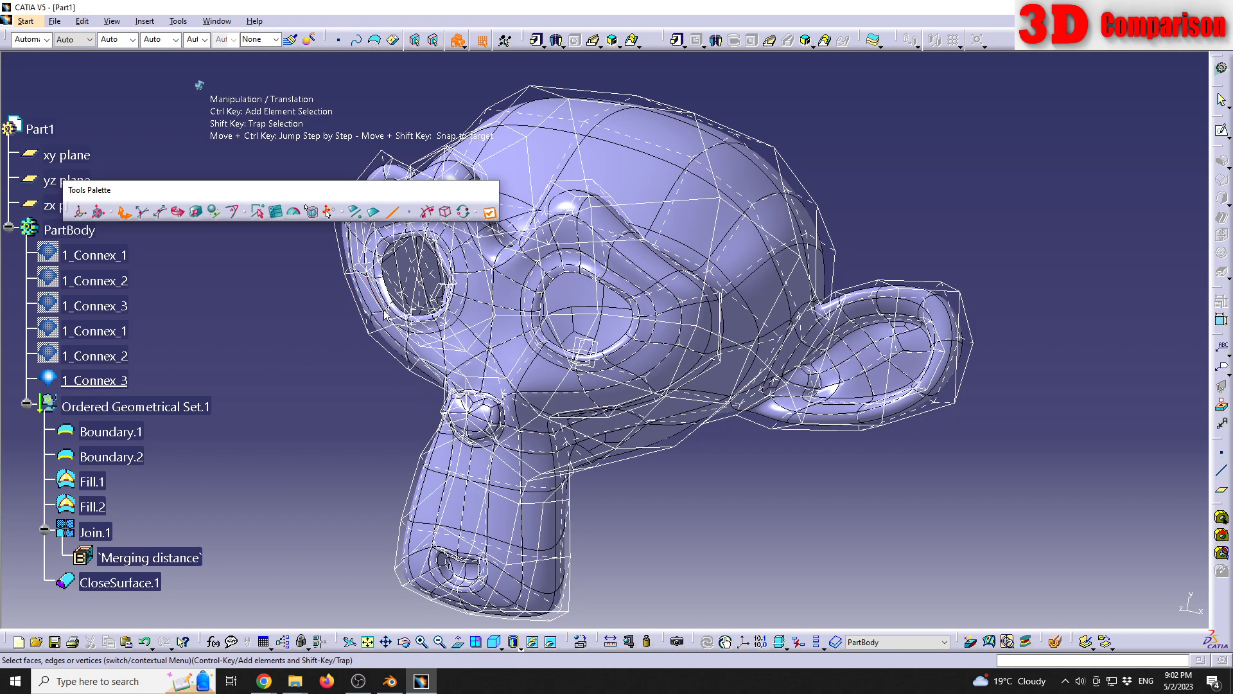
{"action": "middle_click_drag", "start_coordinate": [383, 309], "coordinate": [398, 422]}
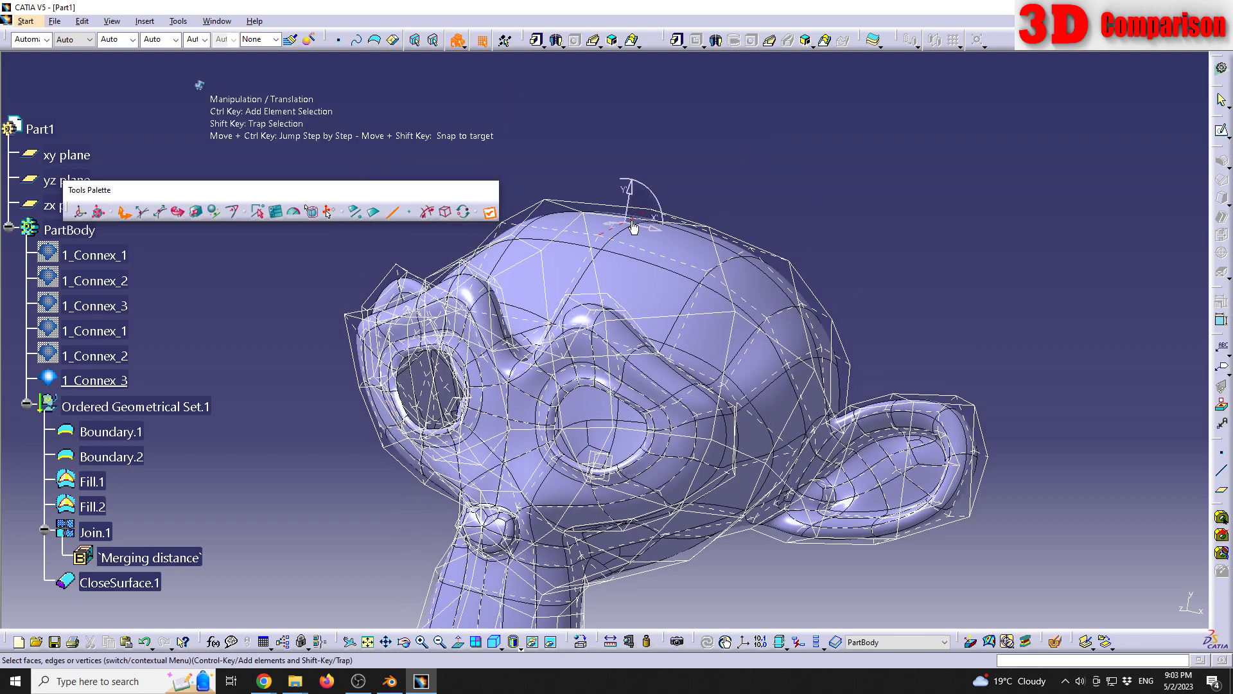
{"action": "left_click", "coordinate": [626, 228]}
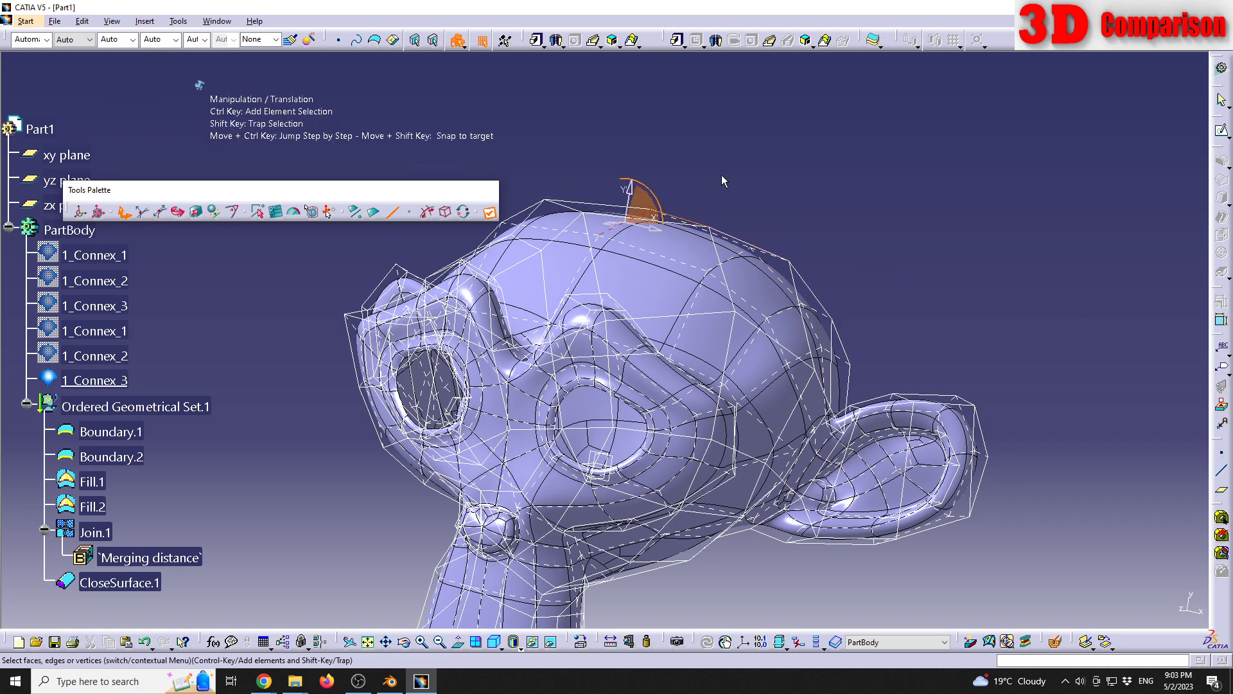
{"action": "middle_click_drag", "start_coordinate": [623, 228], "coordinate": [651, 280]}
{"action": "left_click_drag", "start_coordinate": [651, 279], "coordinate": [650, 59]}
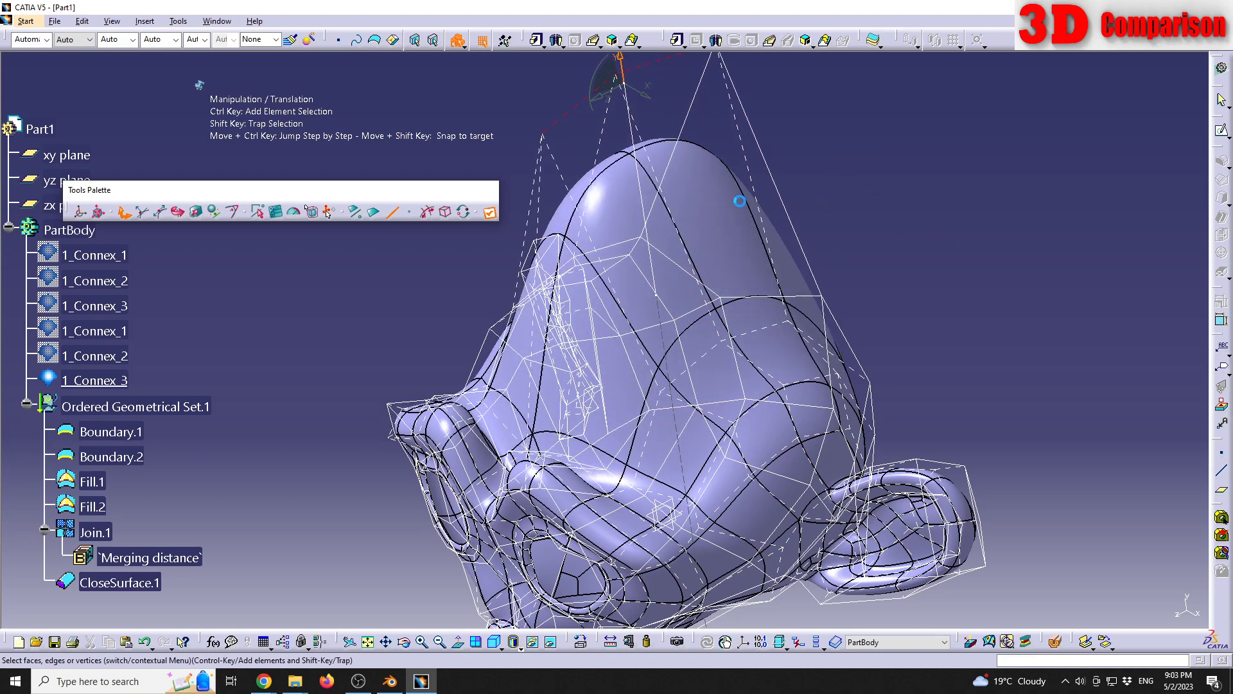
{"action": "left_click", "coordinate": [797, 235]}
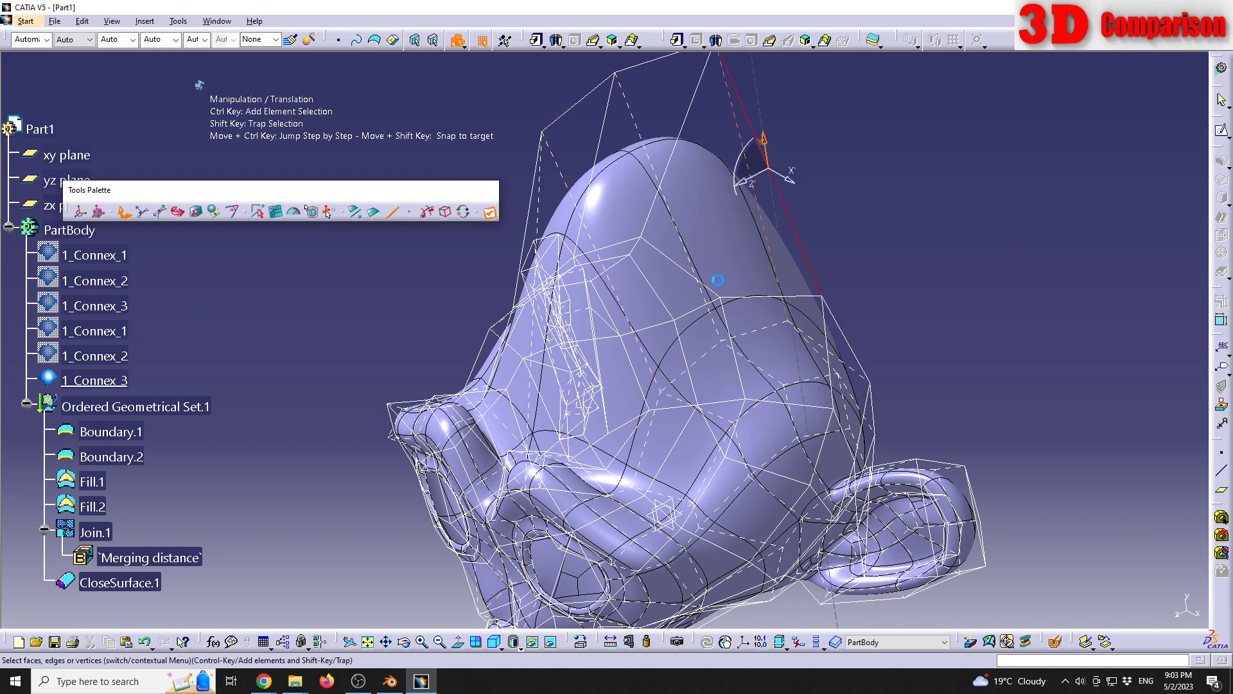
{"action": "key", "text": "Escape"}
Cut the reshaped head with Dynamic Sectioning to check whether its interior is solid.
{"action": "middle_click_drag", "start_coordinate": [668, 460], "coordinate": [581, 359]}
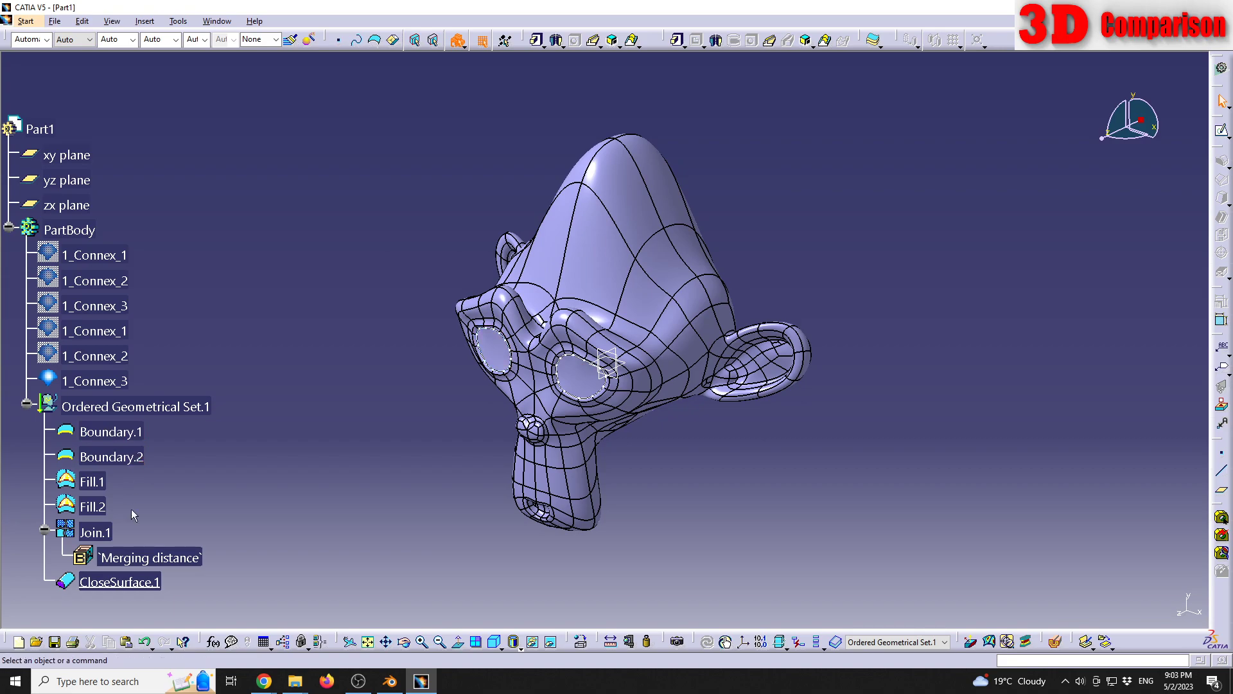
{"action": "left_click", "coordinate": [1055, 641]}
{"action": "left_click", "coordinate": [616, 350]}
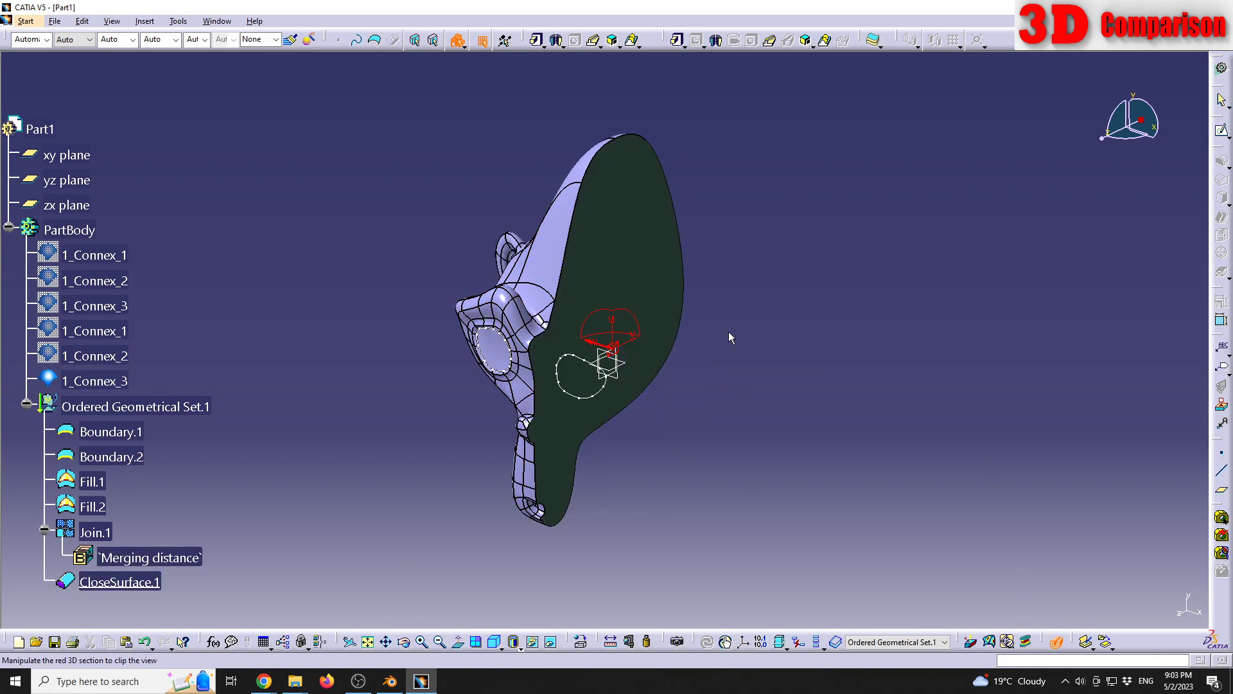
{"action": "middle_click_drag", "start_coordinate": [730, 334], "coordinate": [608, 252]}
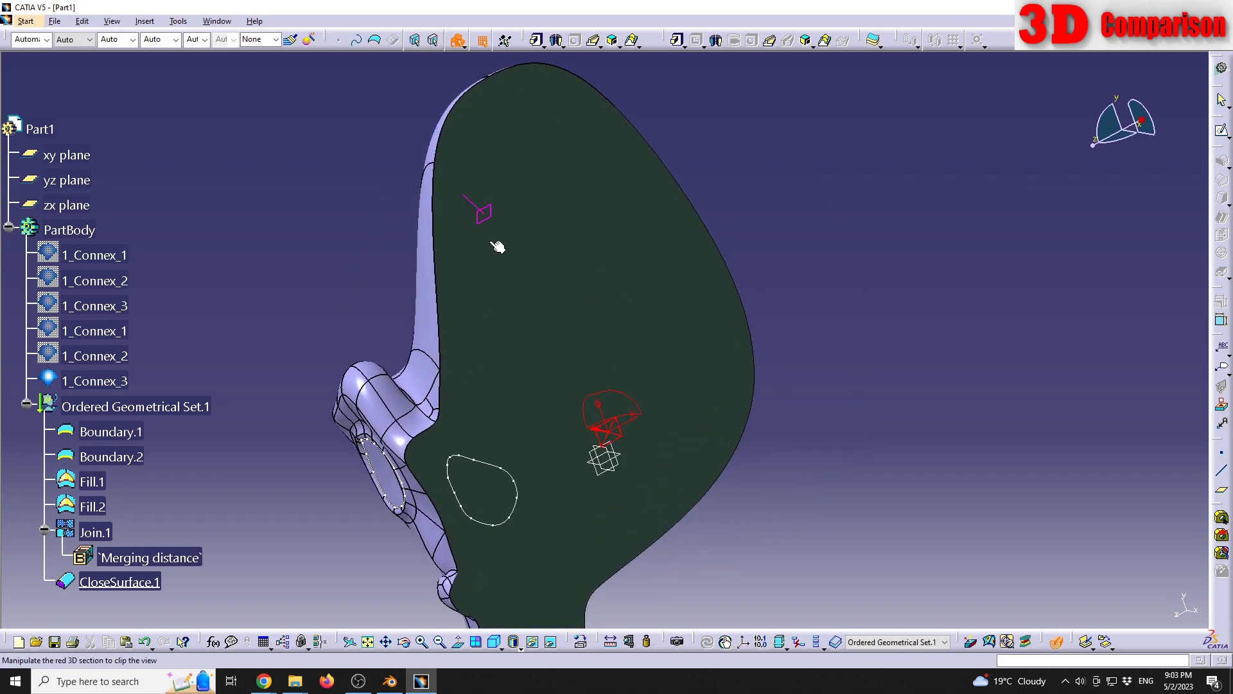
{"action": "middle_click_drag", "start_coordinate": [509, 311], "coordinate": [536, 298]}
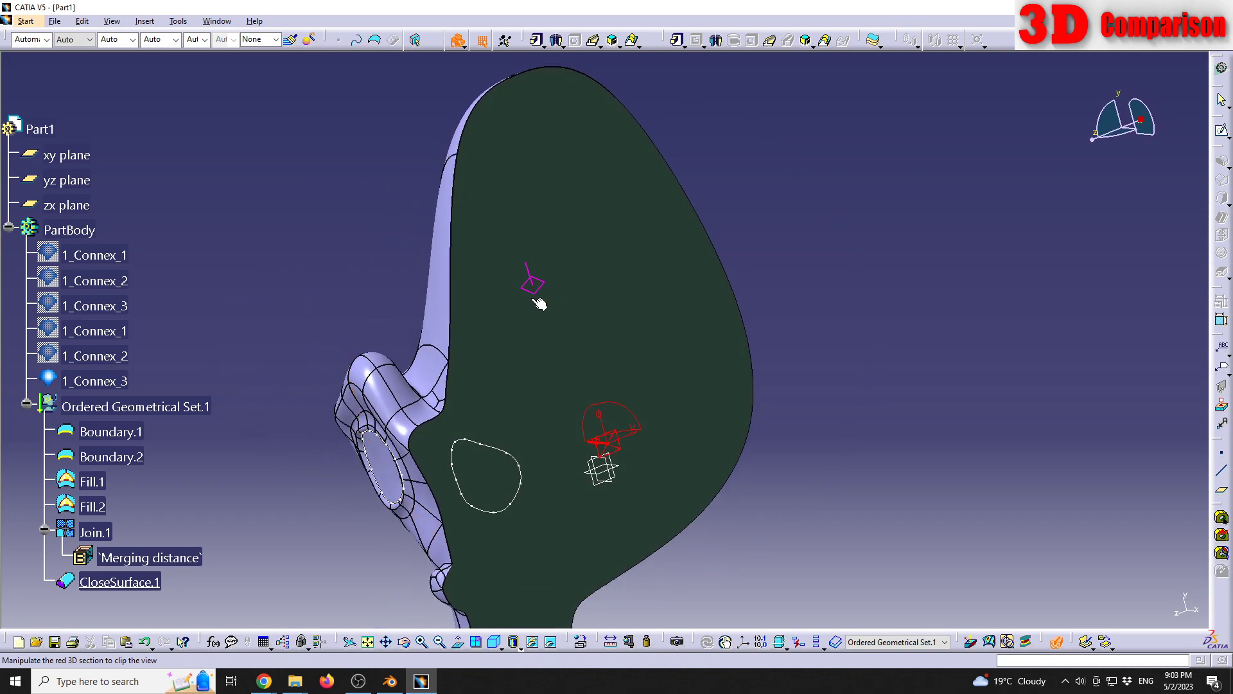
Switch to Blender and unhide the head object Suzanne.002 so it shows together with the eyes.
{"action": "mouse_move", "coordinate": [390, 680]}
{"action": "left_click", "coordinate": [408, 633]}
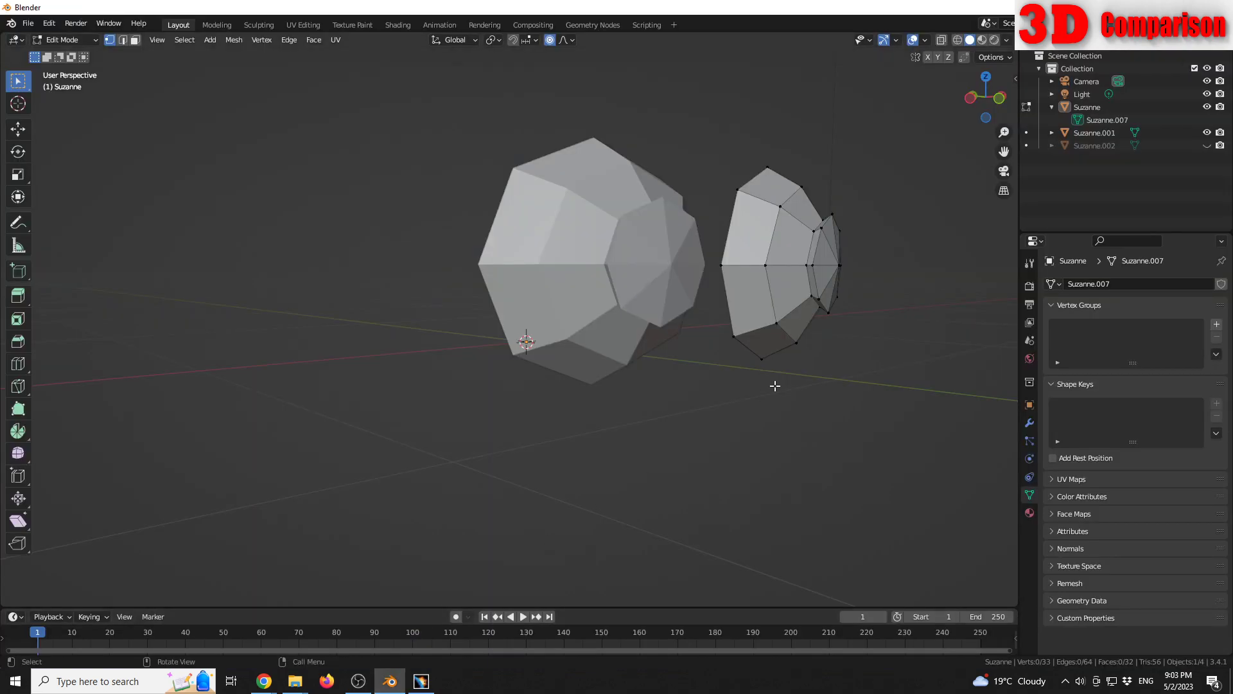
{"action": "left_click", "coordinate": [1206, 146]}
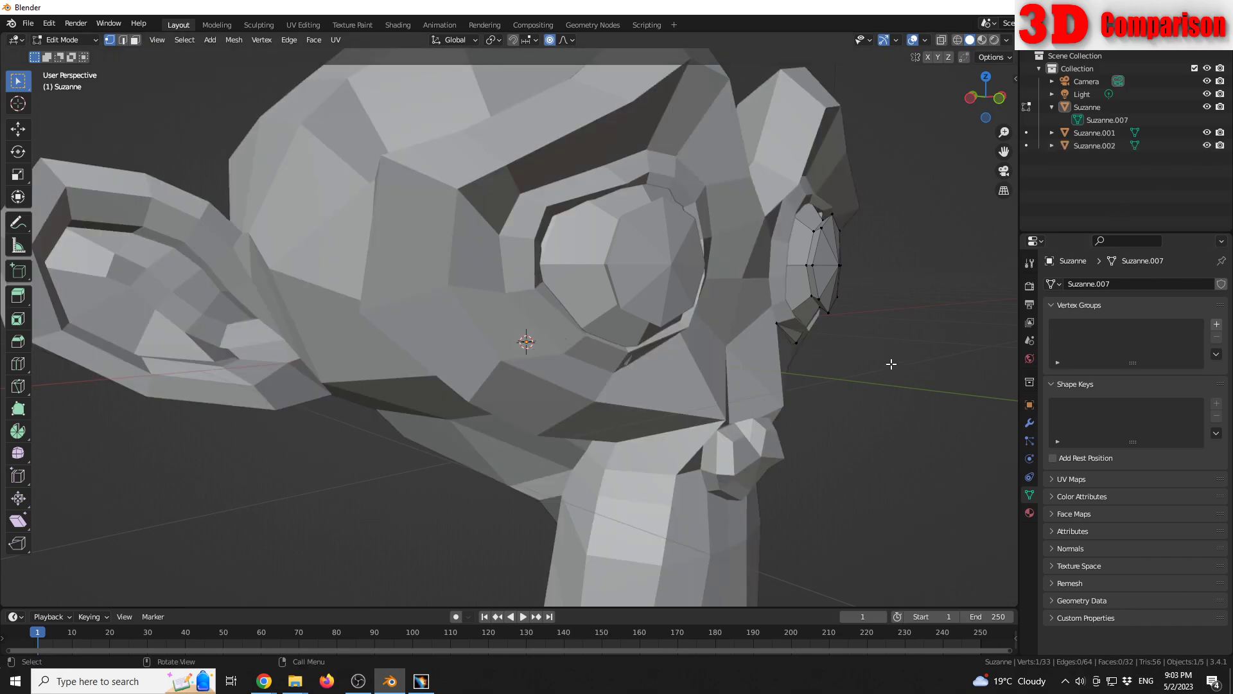
{"action": "scroll", "coordinate": [857, 366], "scroll_direction": "down", "scroll_amount": 4}
{"action": "middle_click_drag", "start_coordinate": [720, 358], "coordinate": [562, 385]}
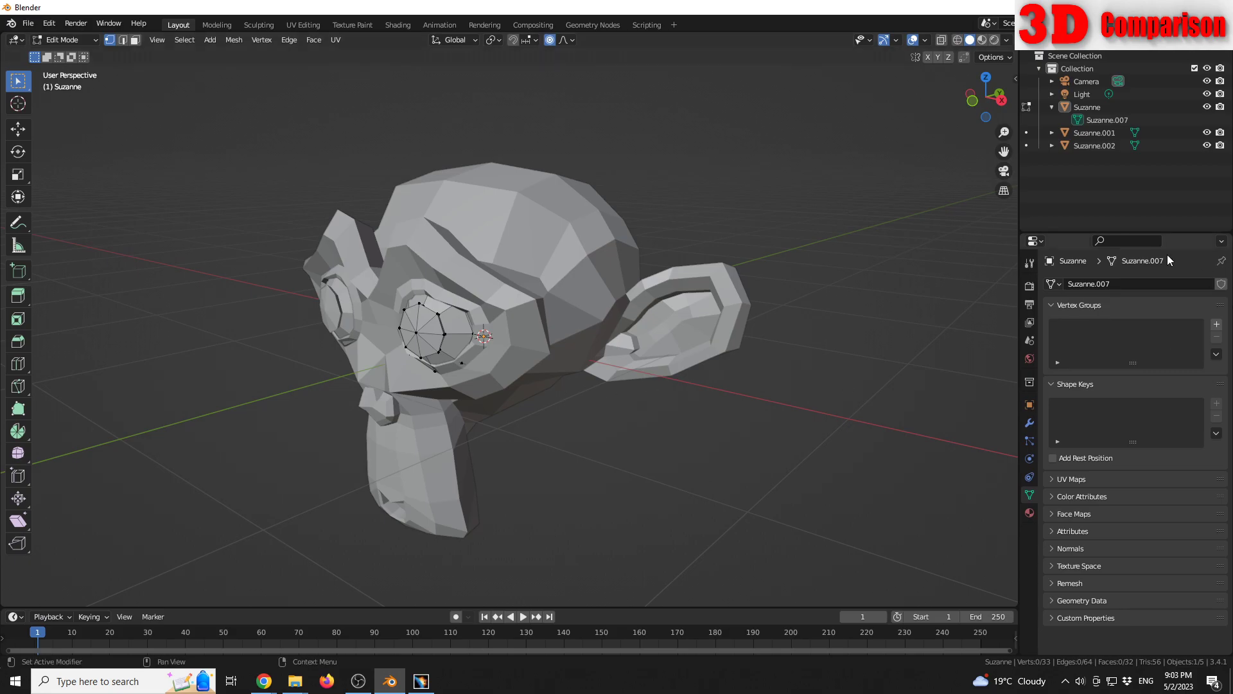
Enable the Statistics overlay in the viewport to show the mesh counts.
{"action": "left_click", "coordinate": [1006, 39]}
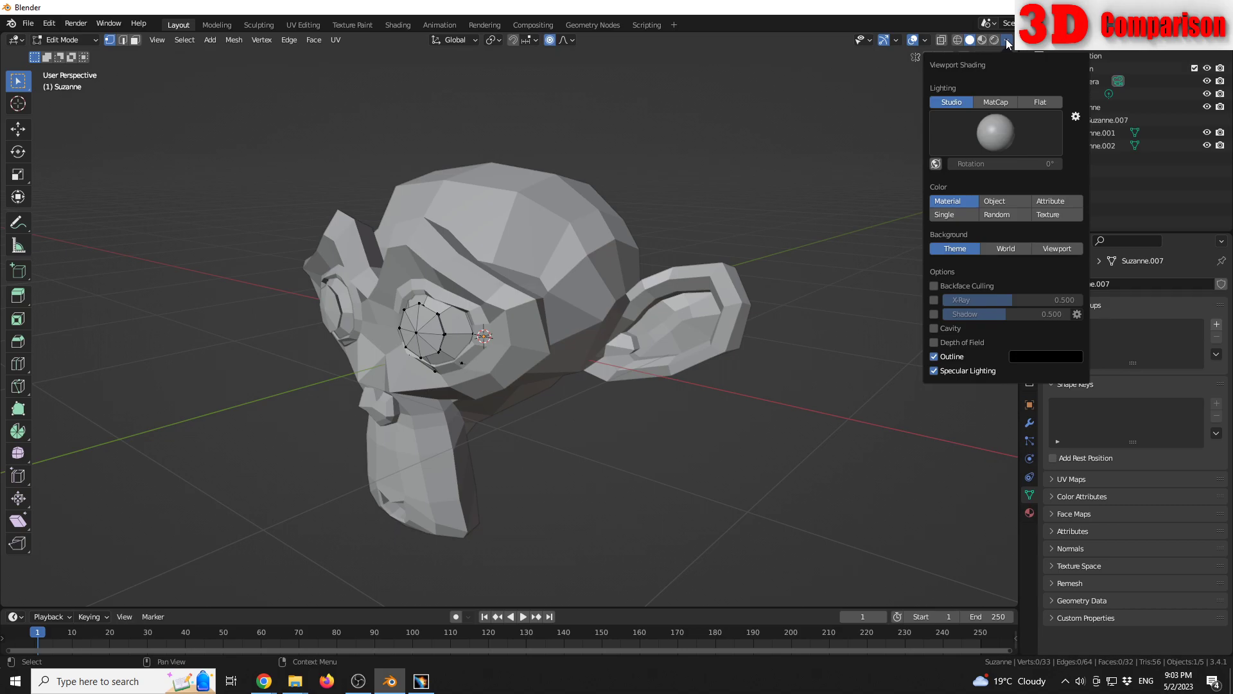
{"action": "left_click", "coordinate": [926, 39]}
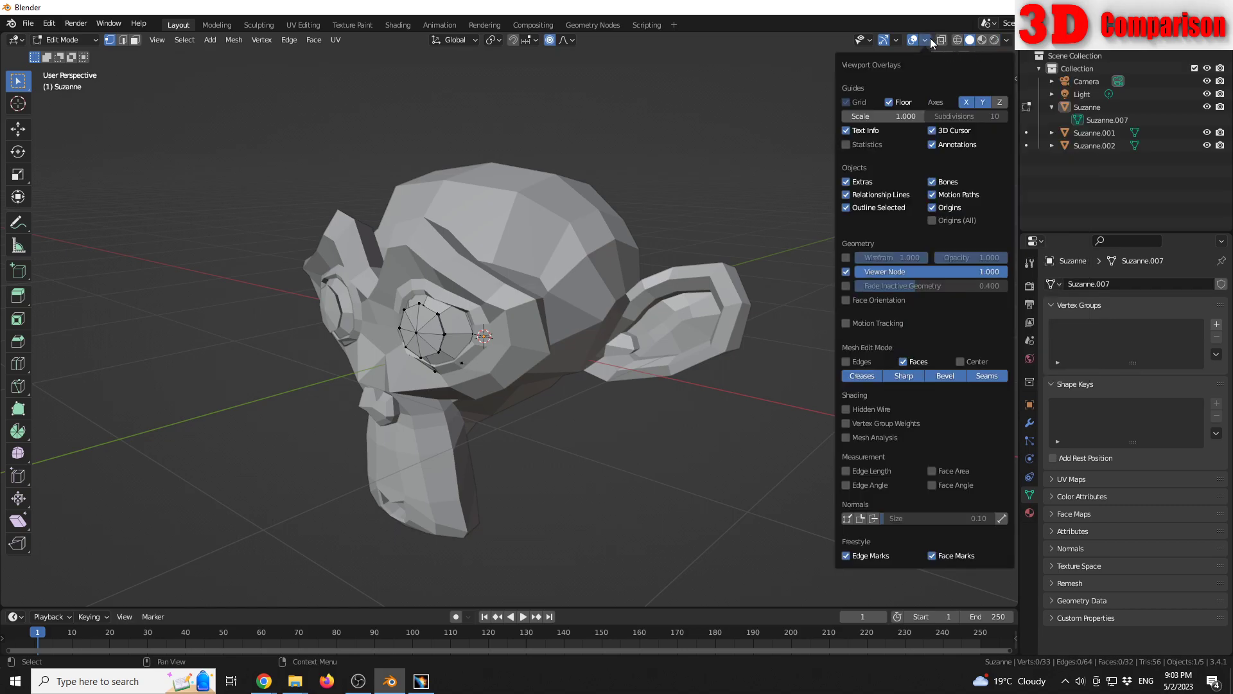
{"action": "left_click", "coordinate": [858, 145]}
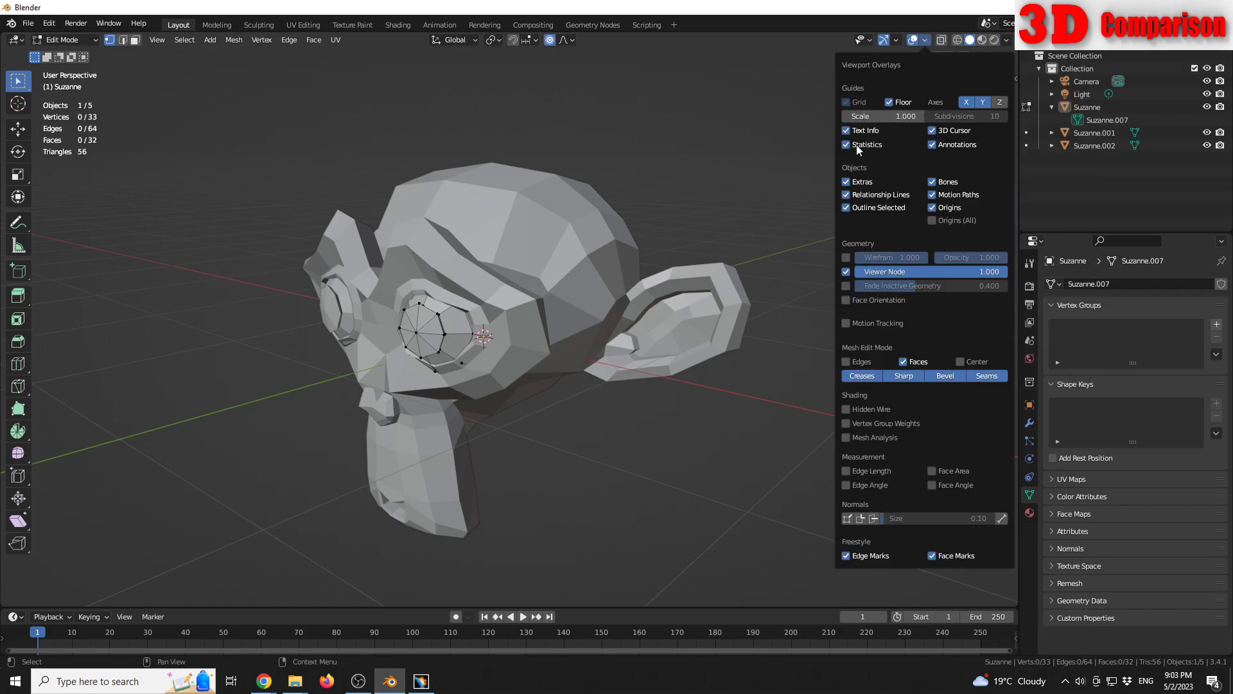